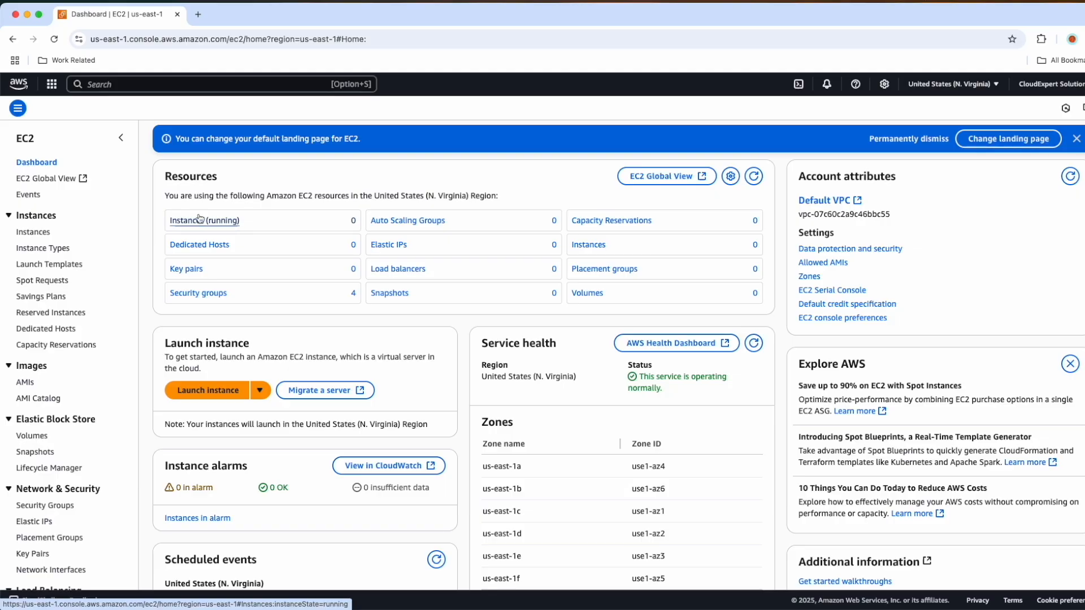
Start a new EC2 instance launch and set the number of instances to 2.
click(195, 394)
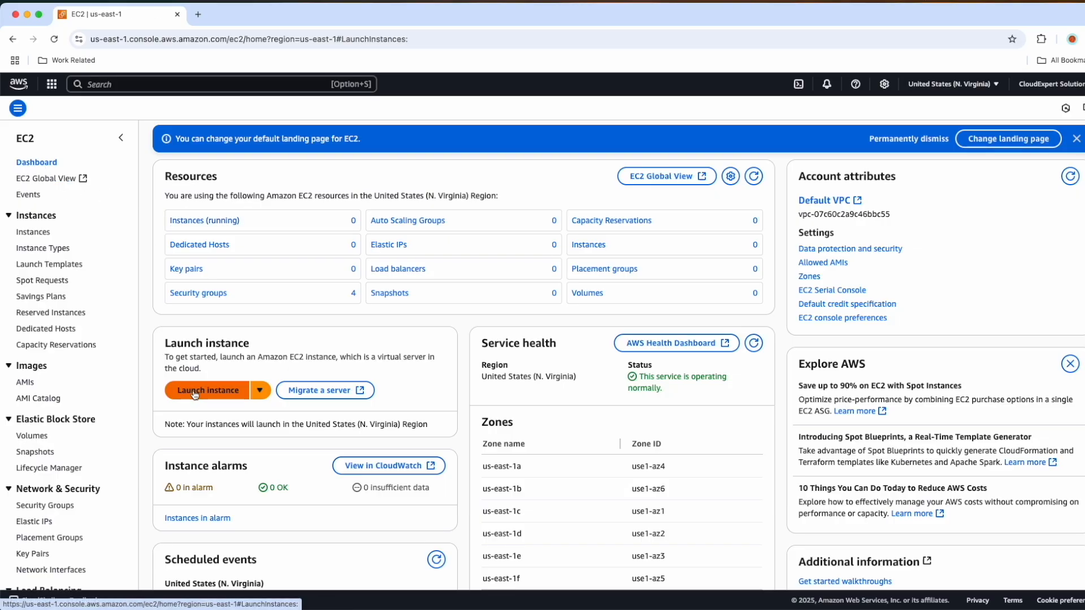
drag(753, 185, 725, 182)
text(2)
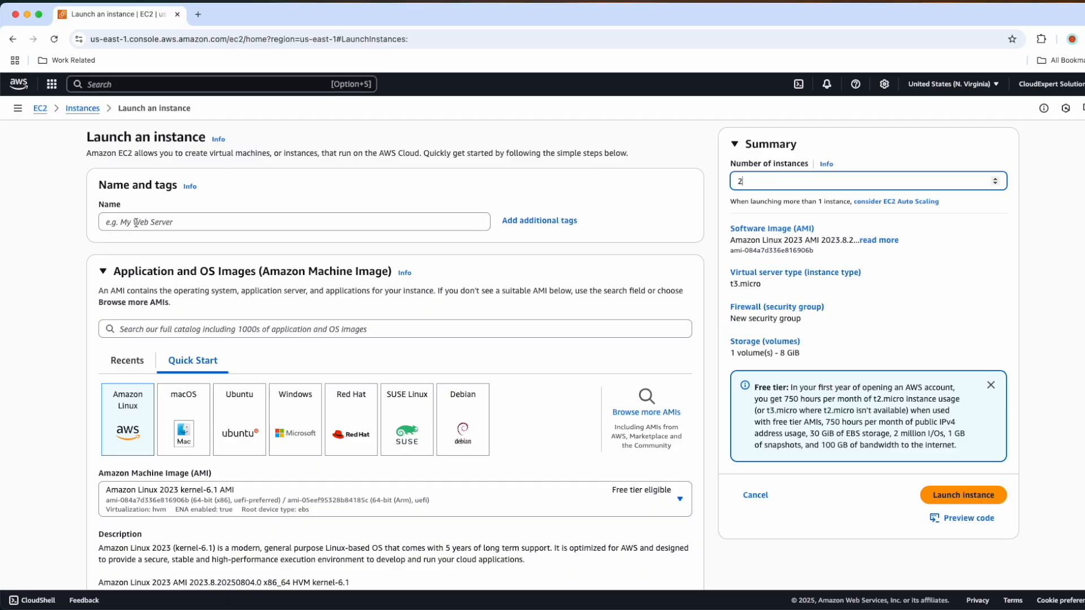
Set the key pair option to proceed without a key pair for the instances.
scroll(167, 494, down, 1)
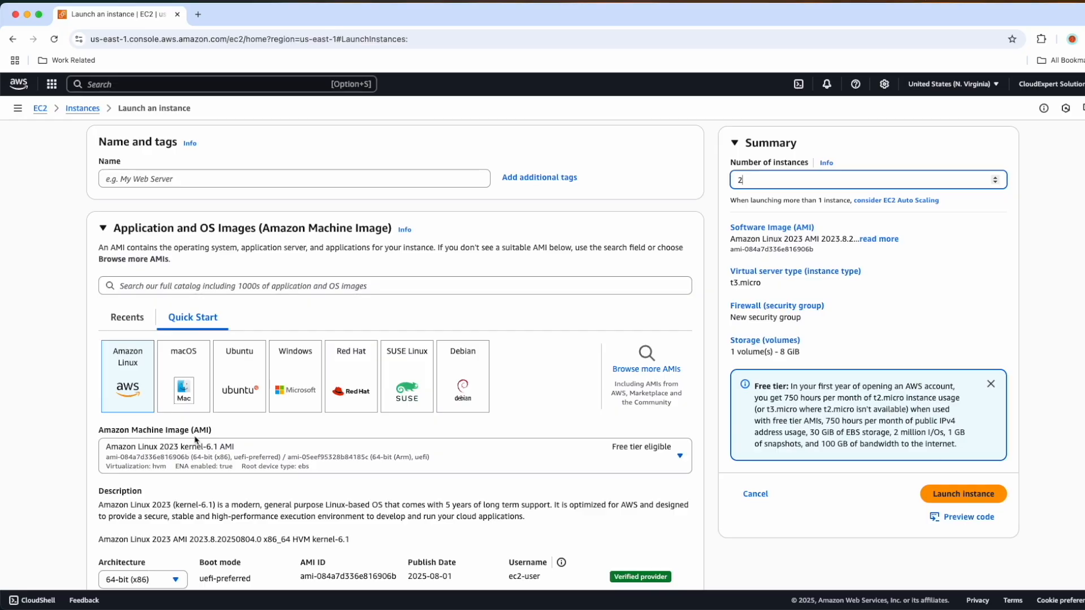
scroll(196, 440, down, 7)
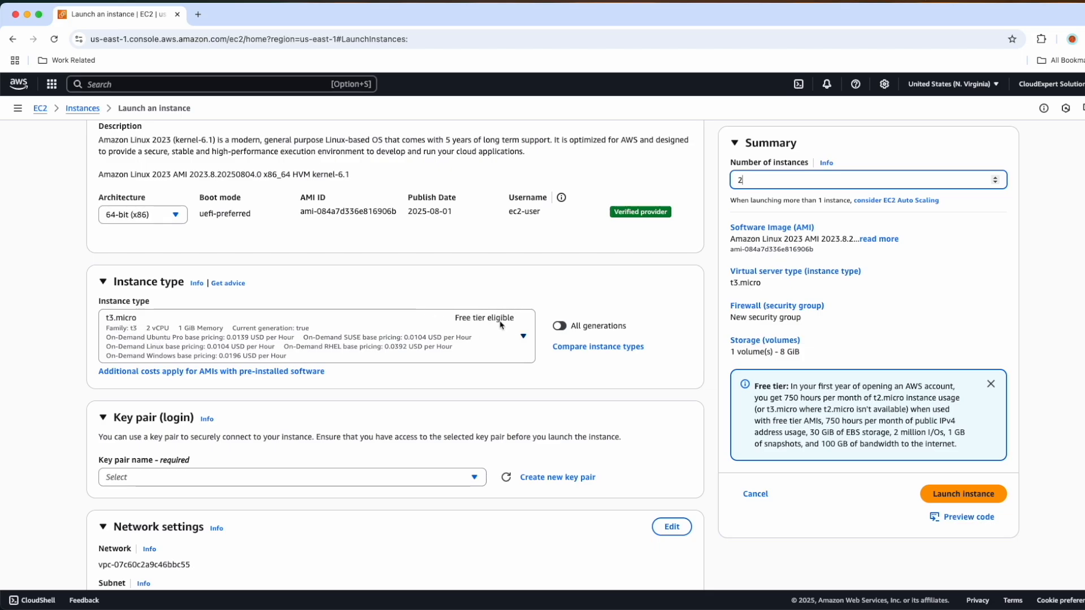
click(129, 478)
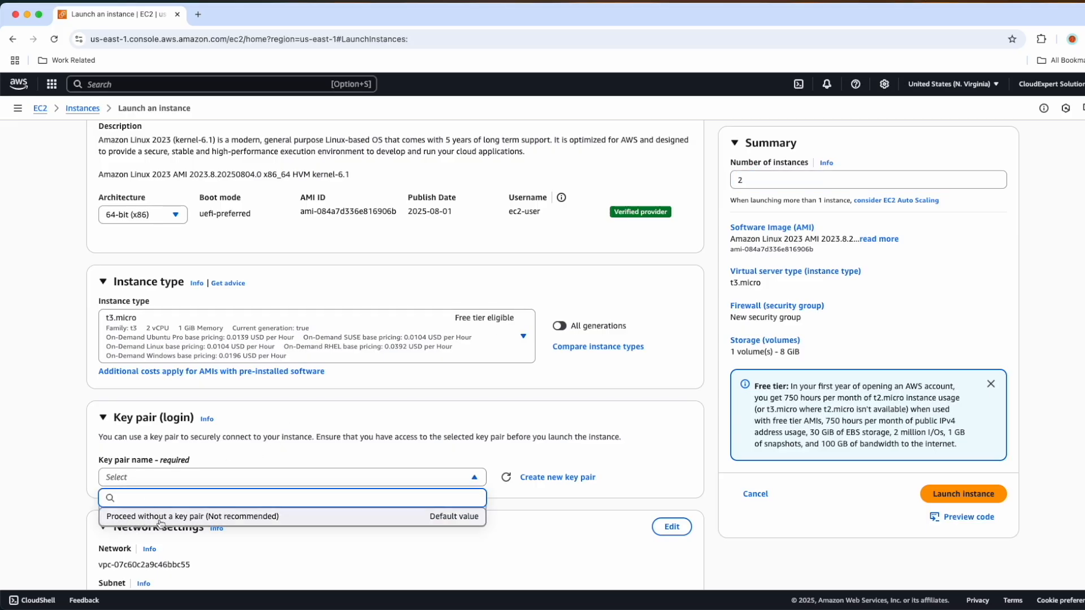
click(161, 517)
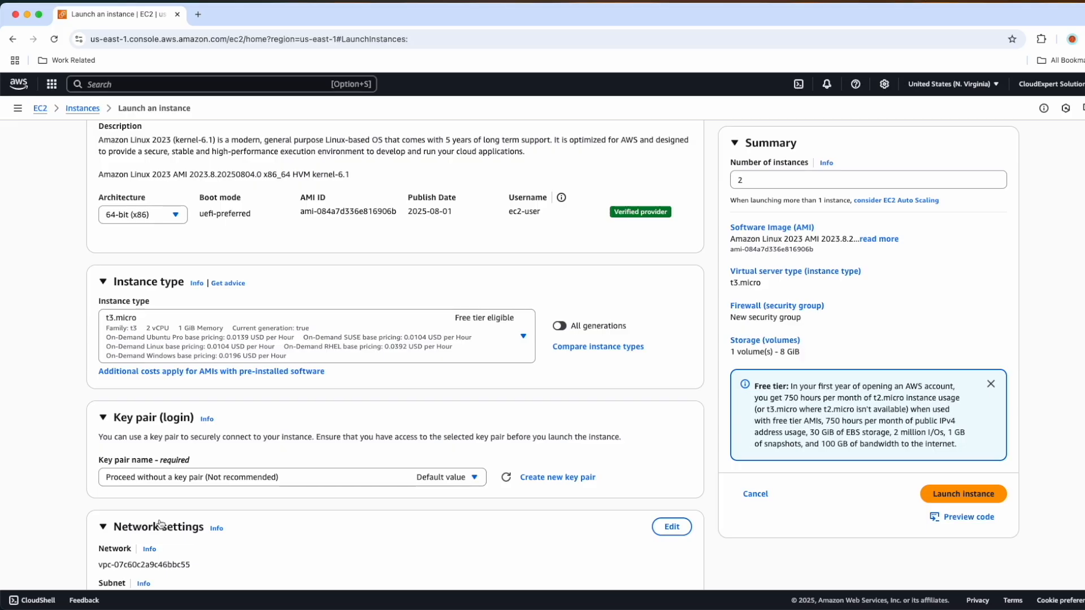
Assign the existing security group CES-Demo-SG to the instances in the network settings.
scroll(160, 524, down, 3)
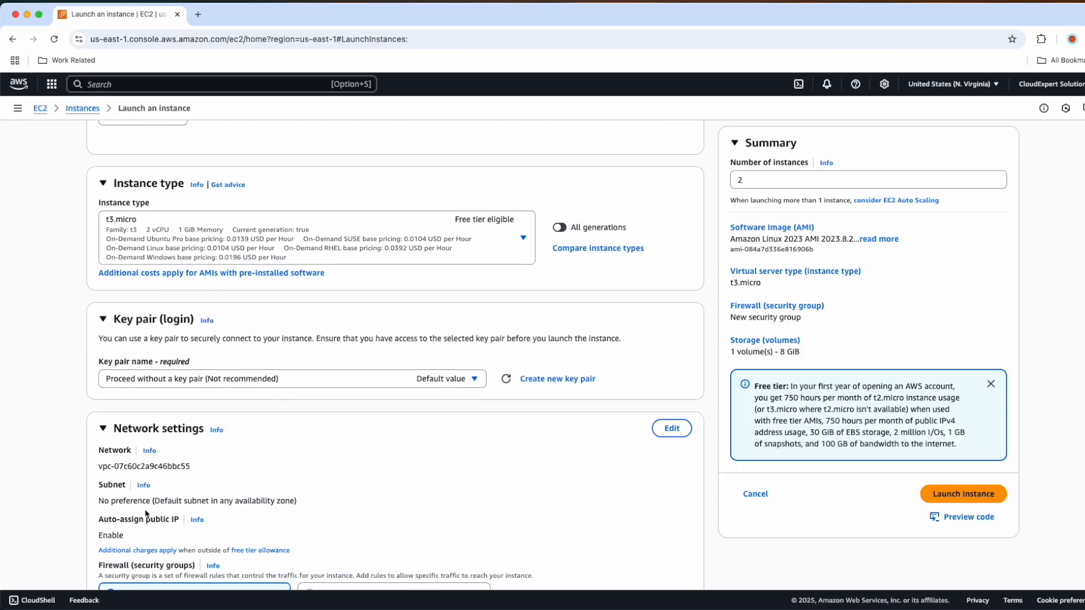
scroll(172, 463, down, 3)
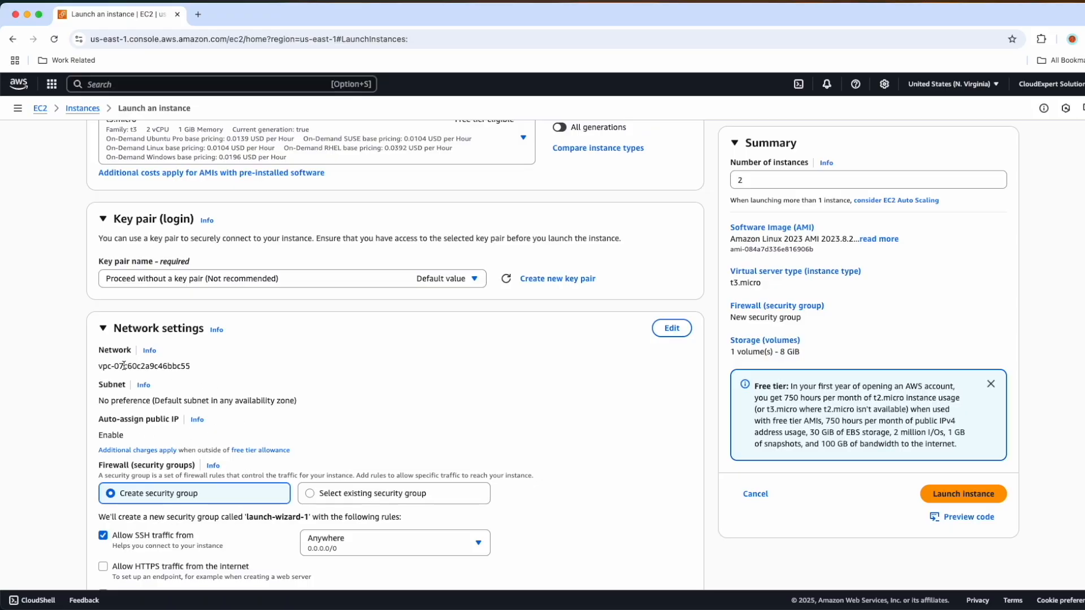
click(311, 494)
click(160, 534)
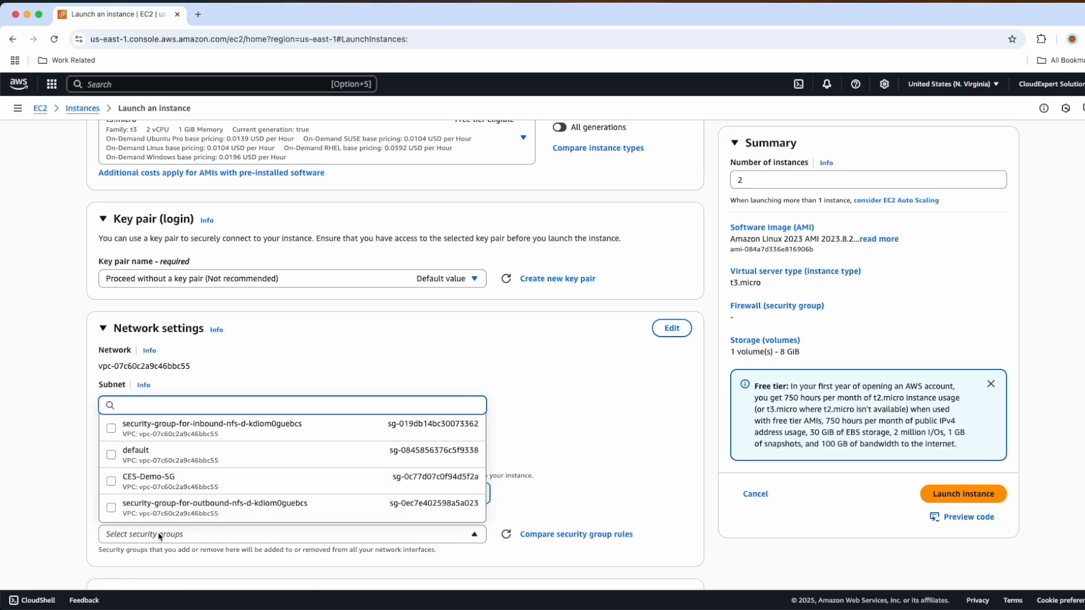
click(136, 485)
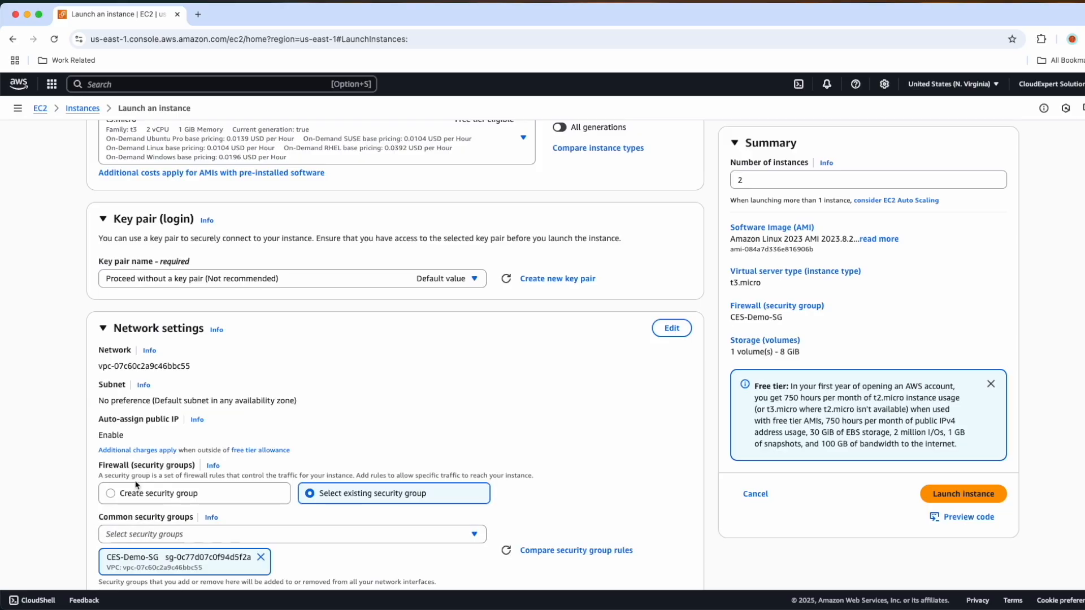
Enter a bash user data script that runs yum update, installs, starts and enables httpd, and echoes a Hello World hostname heading into /var/www/html/index.html.
scroll(136, 485, down, 5)
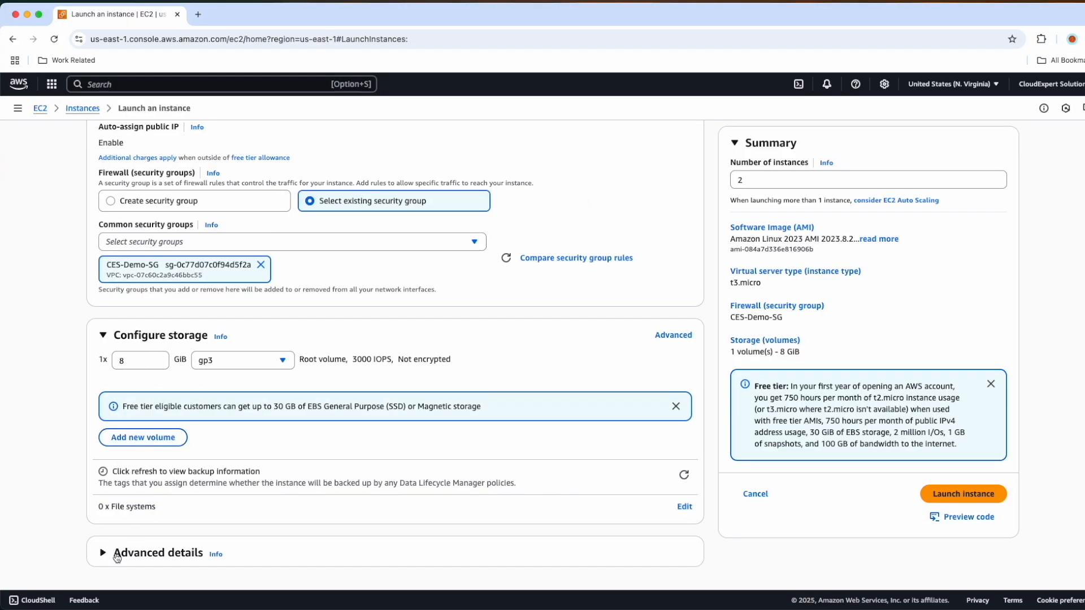
click(105, 557)
scroll(104, 556, down, 3)
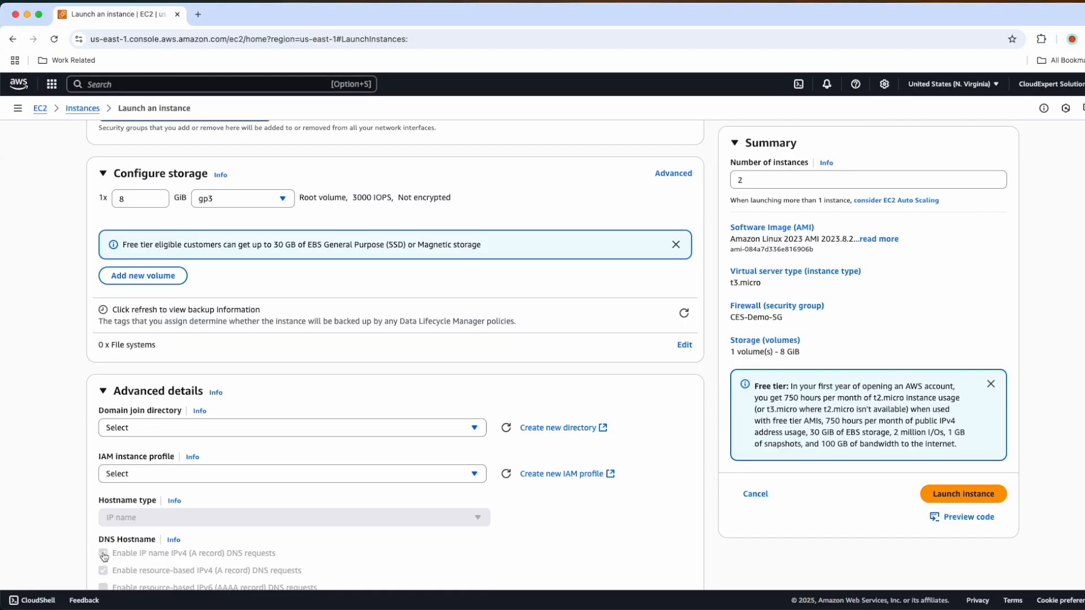
scroll(104, 557, down, 15)
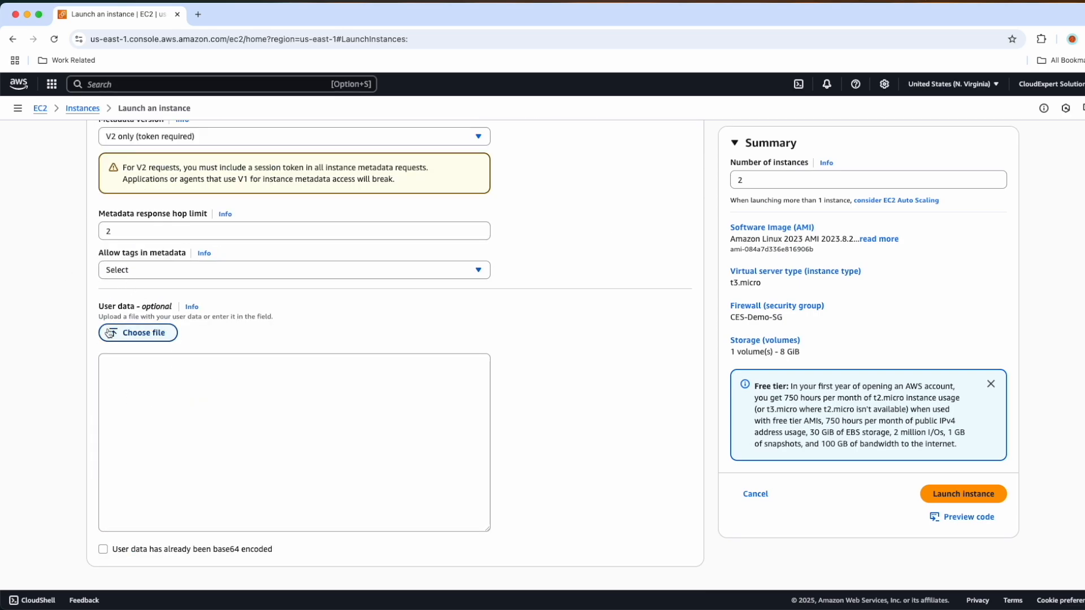
click(117, 366)
text(#!/bin/bash yum update -y yum install -y httpd systemctl start httpd systemctl enable httpd echo "<h1>Hello World from $(hostname -f)</h1>" > /var/www/html/index.html)
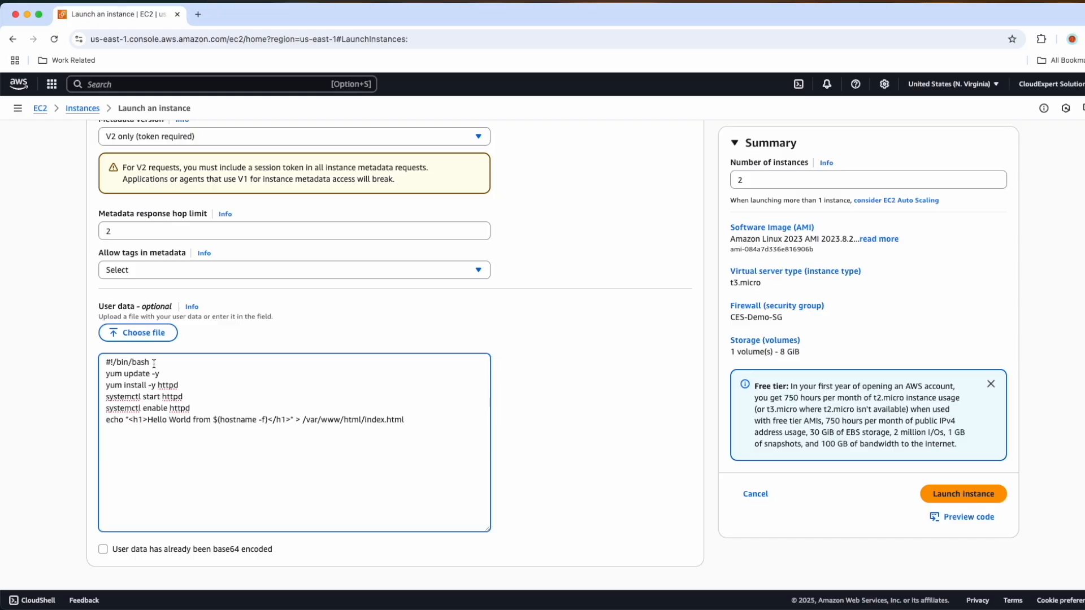
Examine the user data script line by line, from the bash header to the echo command.
drag(152, 363, 105, 362)
drag(105, 374, 175, 374)
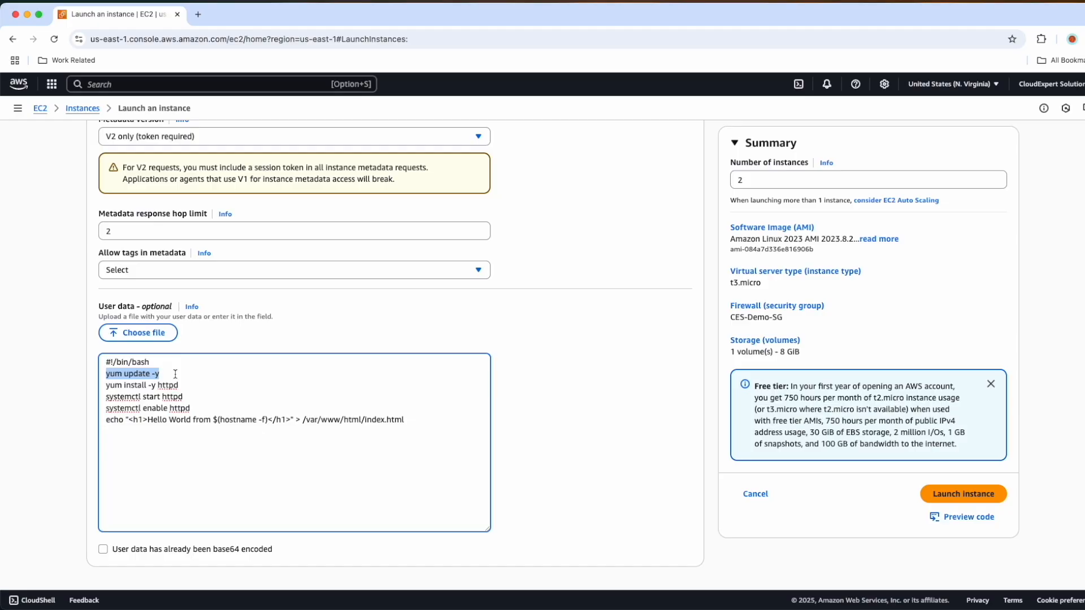
drag(106, 385, 187, 389)
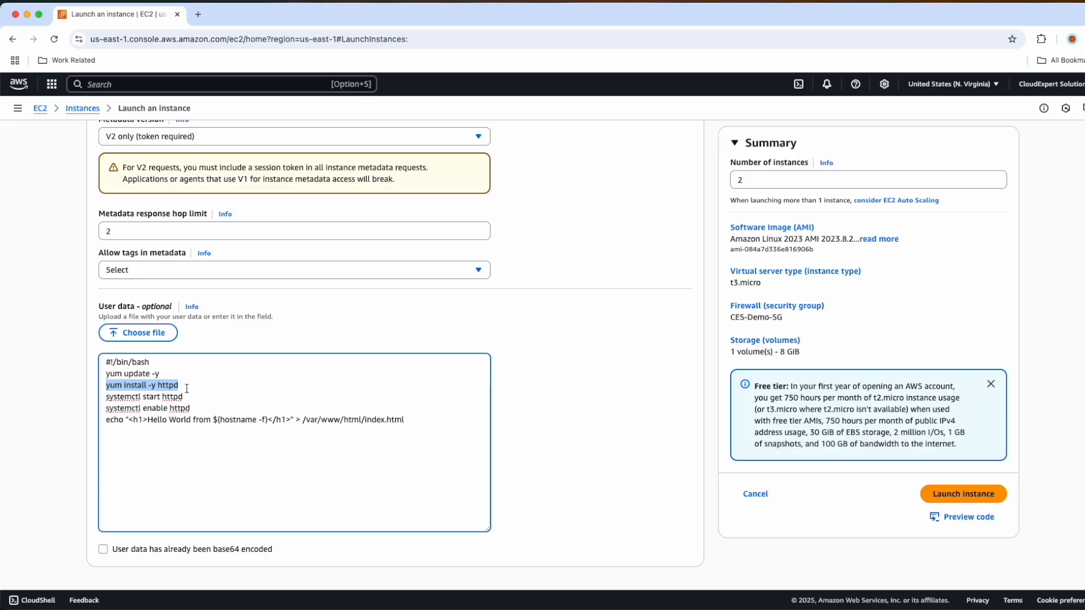
click(183, 384)
drag(183, 384, 157, 387)
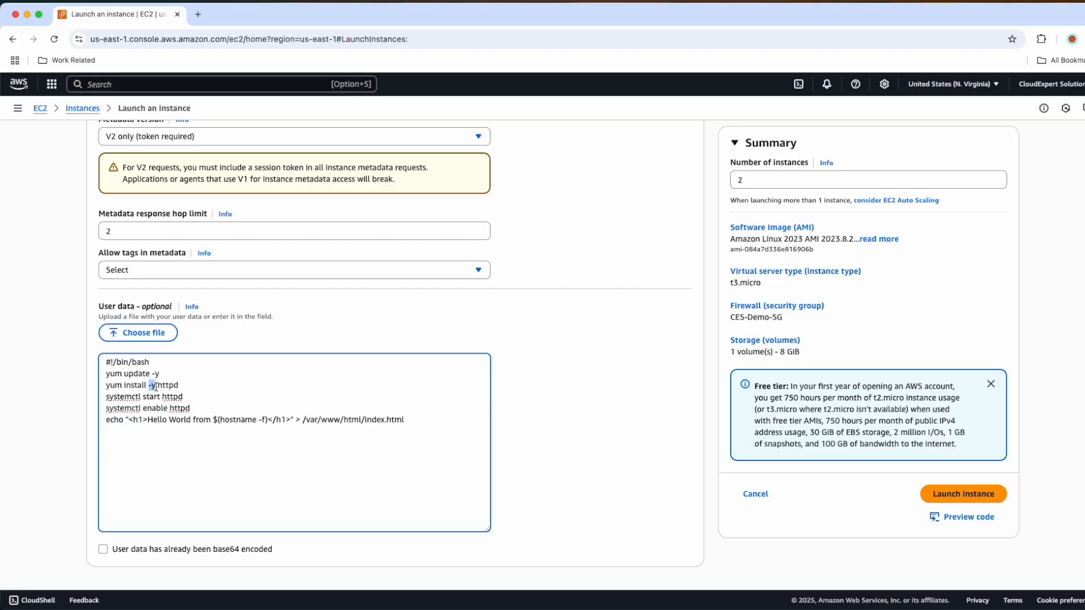
drag(106, 397, 193, 397)
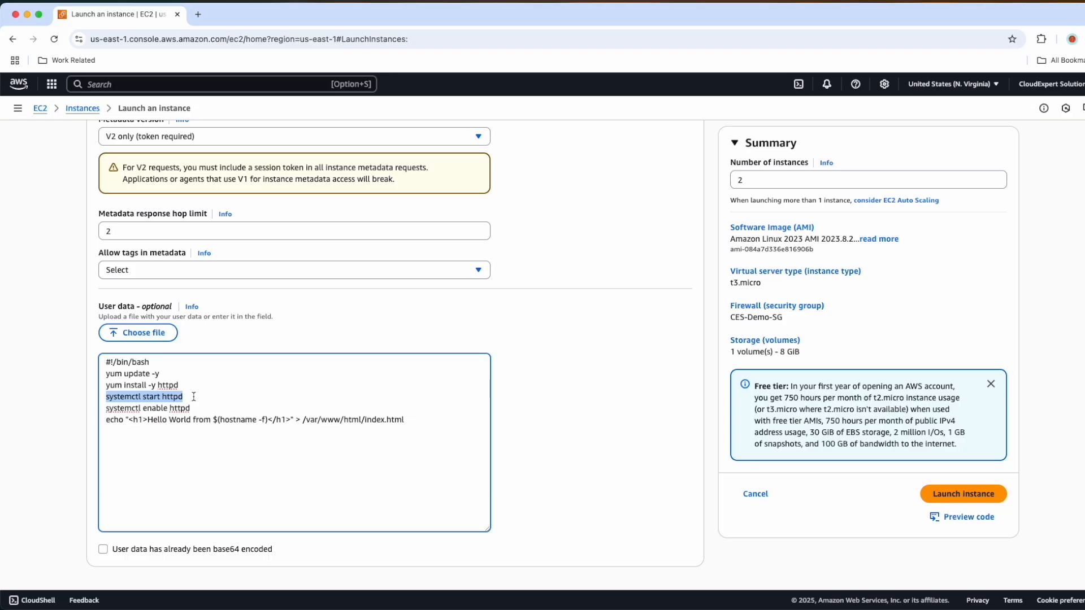
drag(191, 408, 330, 423)
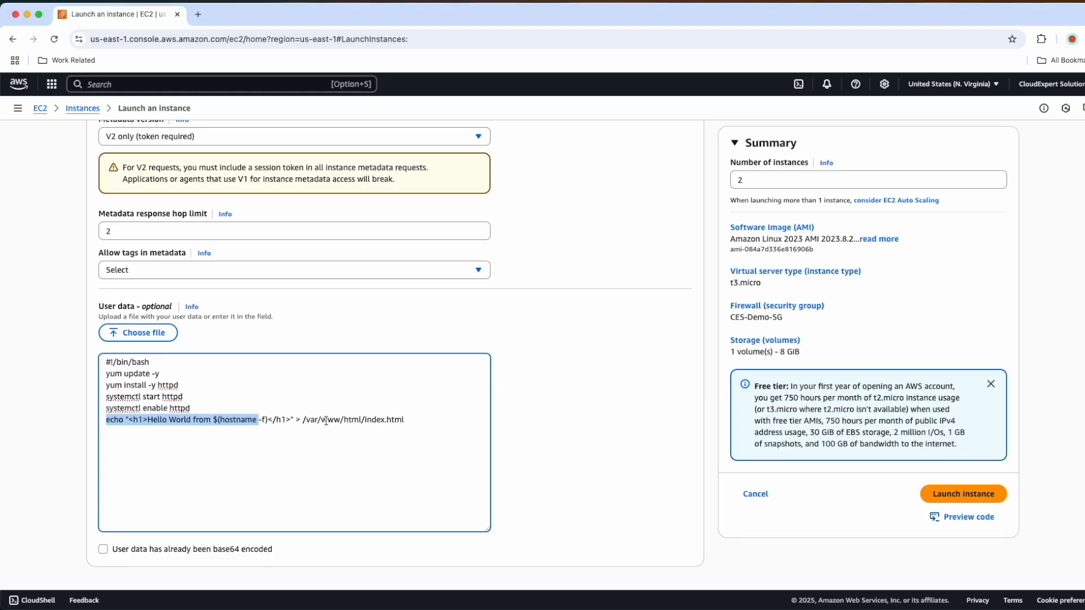
click(364, 421)
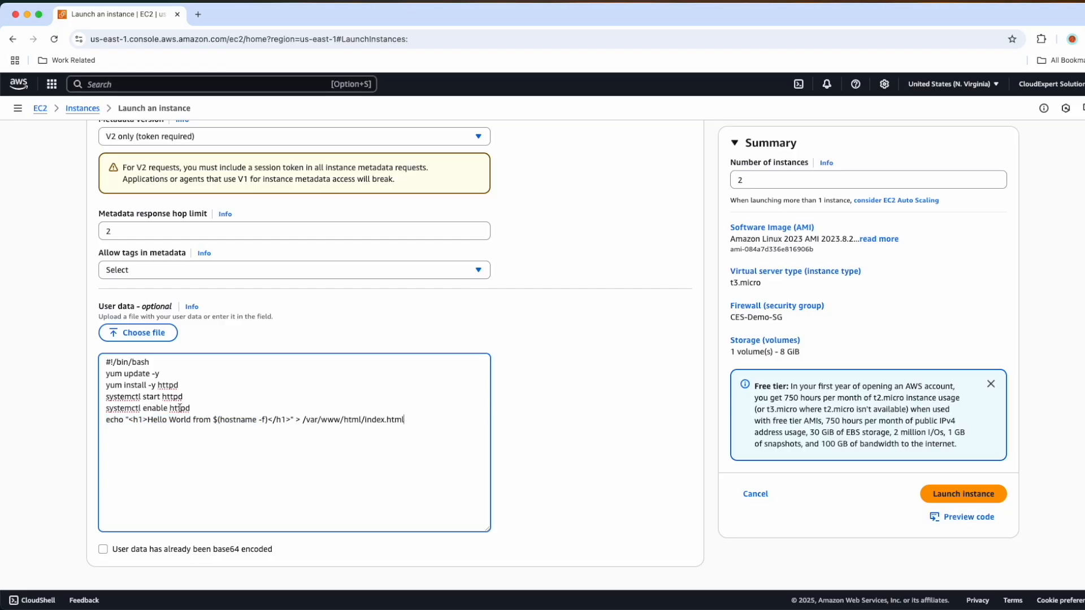
Insert "ClodExpert Solutions ALB Demo- EC2 IP" before $(hostname -f) in the script's Hello World message.
click(211, 422)
text(ClodExpert Solutions ALB Demo- EC2 IP)
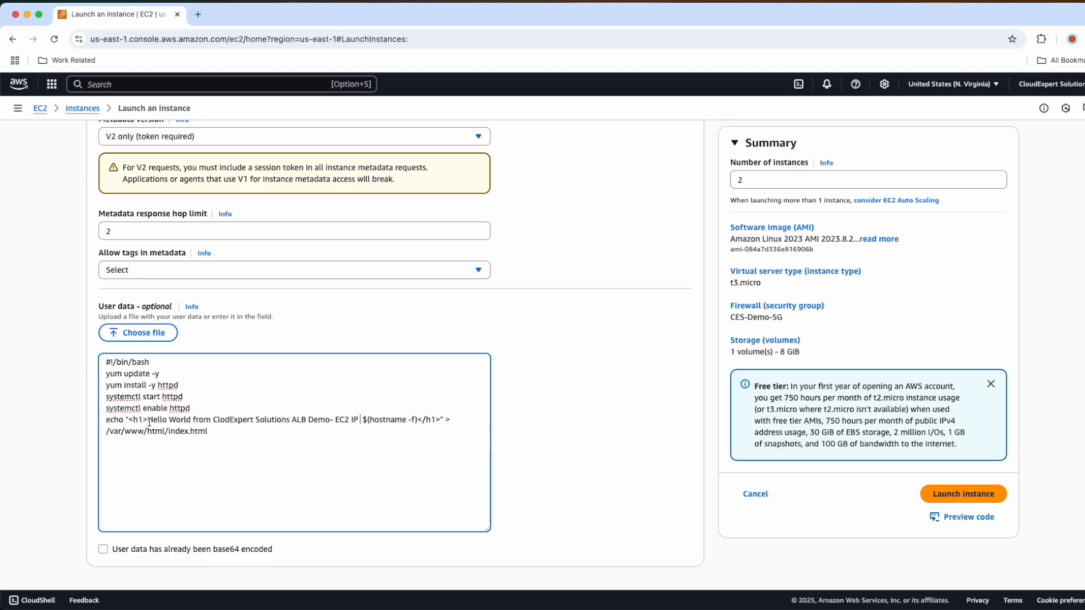
drag(148, 421, 332, 423)
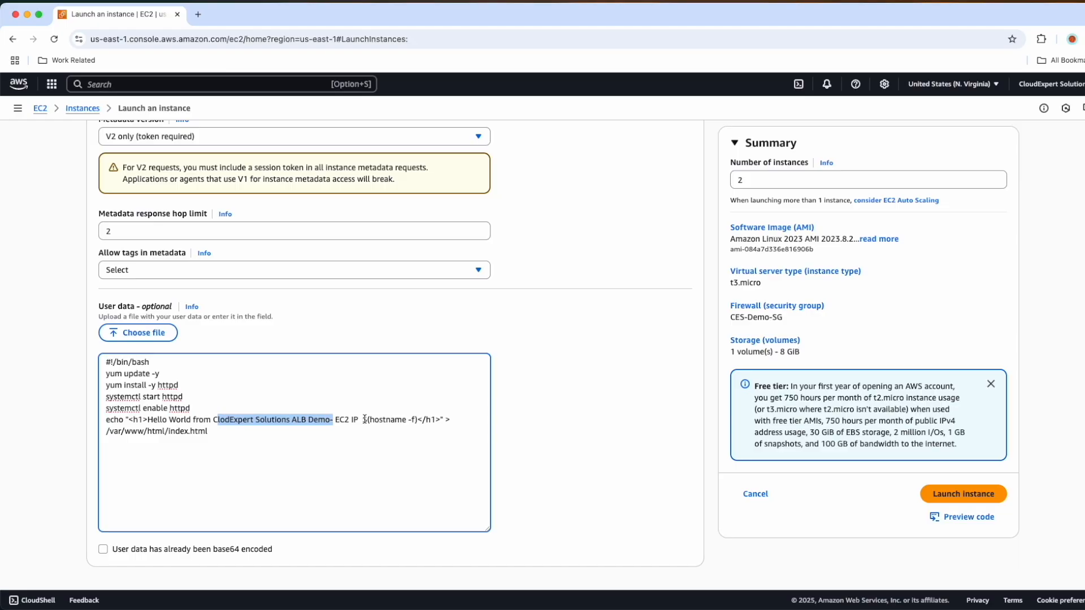
drag(364, 419, 416, 422)
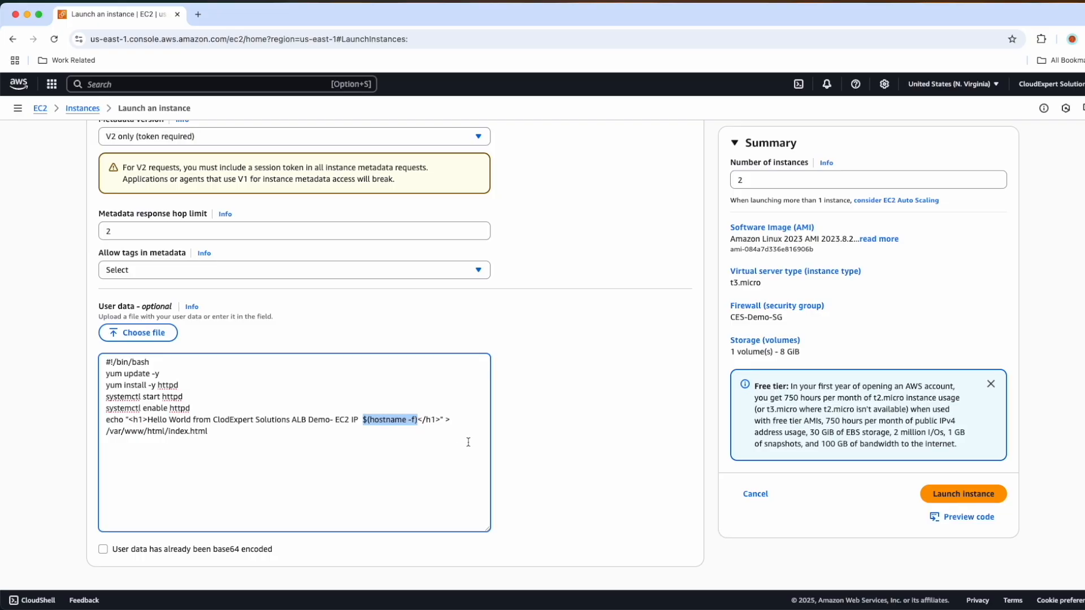
Go back over the launch settings and launch the two configured instances.
scroll(476, 443, up, 15)
scroll(476, 442, up, 8)
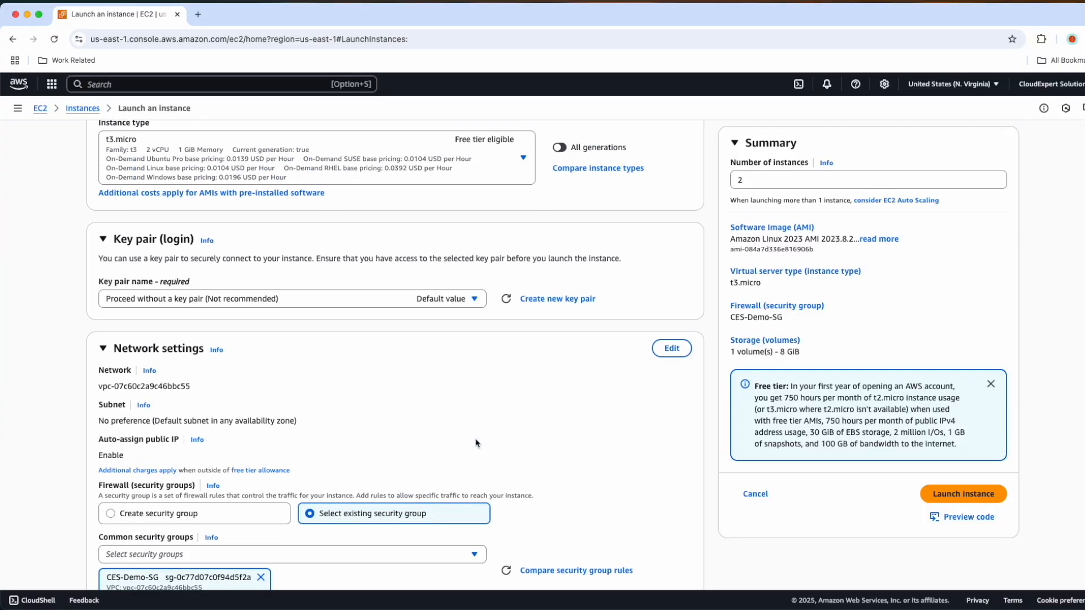
click(963, 494)
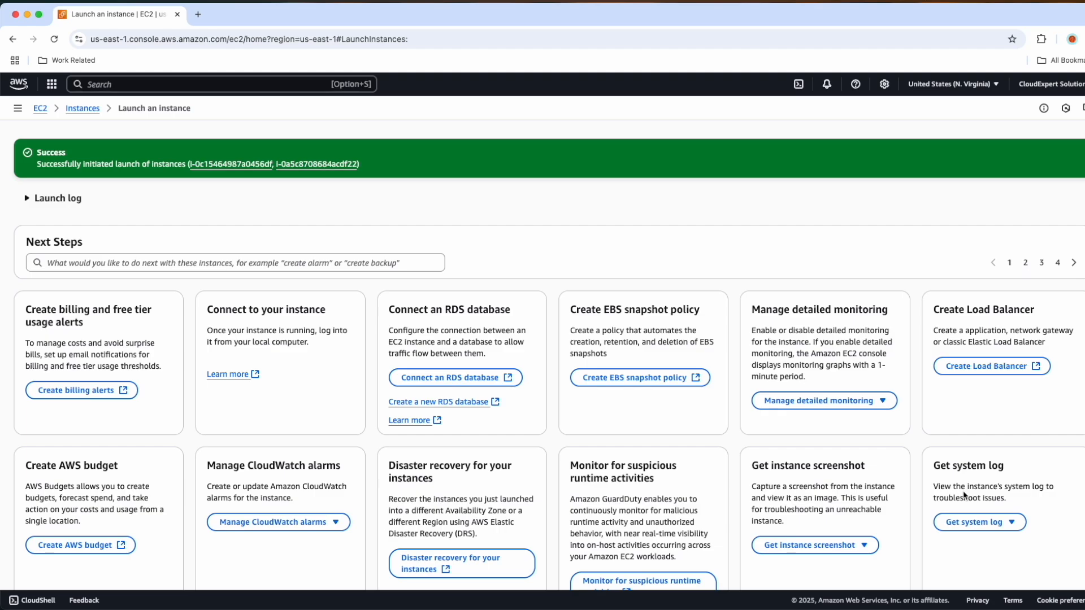
Open the list of running instances from the EC2 dashboard and refresh it.
click(40, 109)
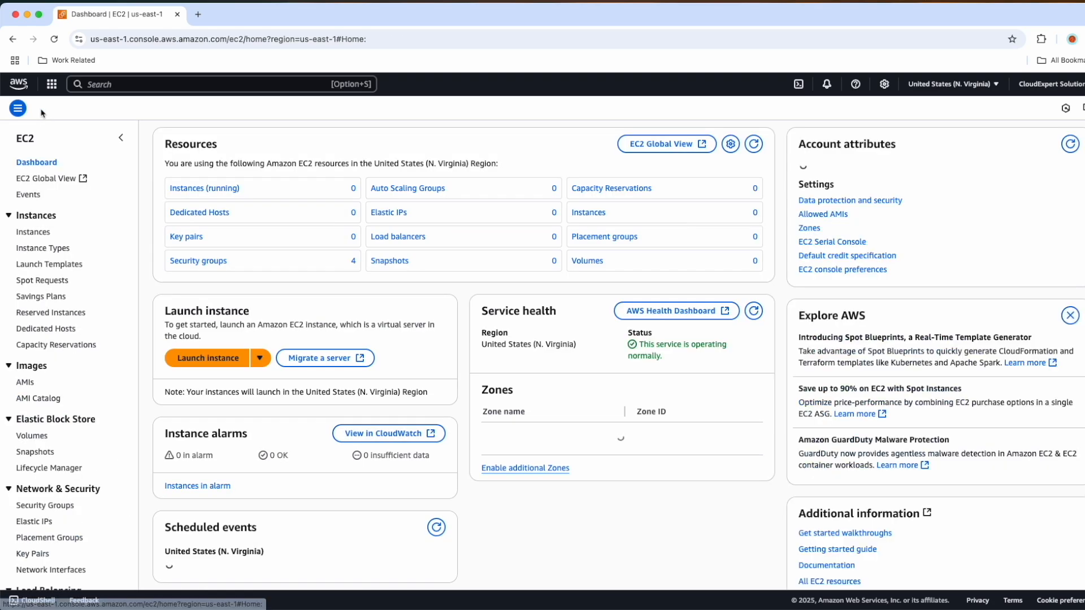
click(195, 189)
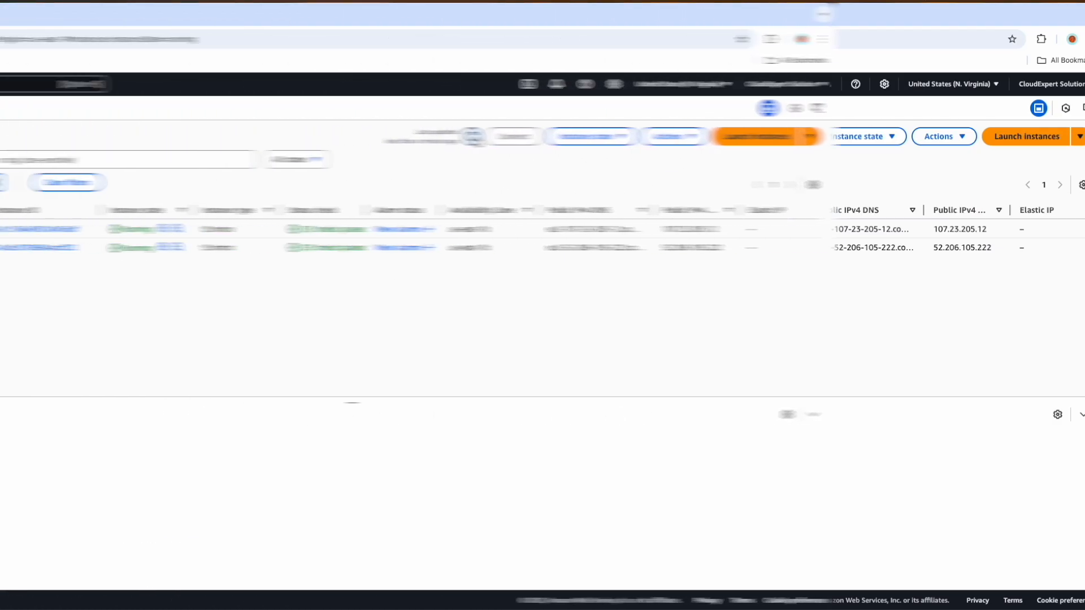
click(744, 138)
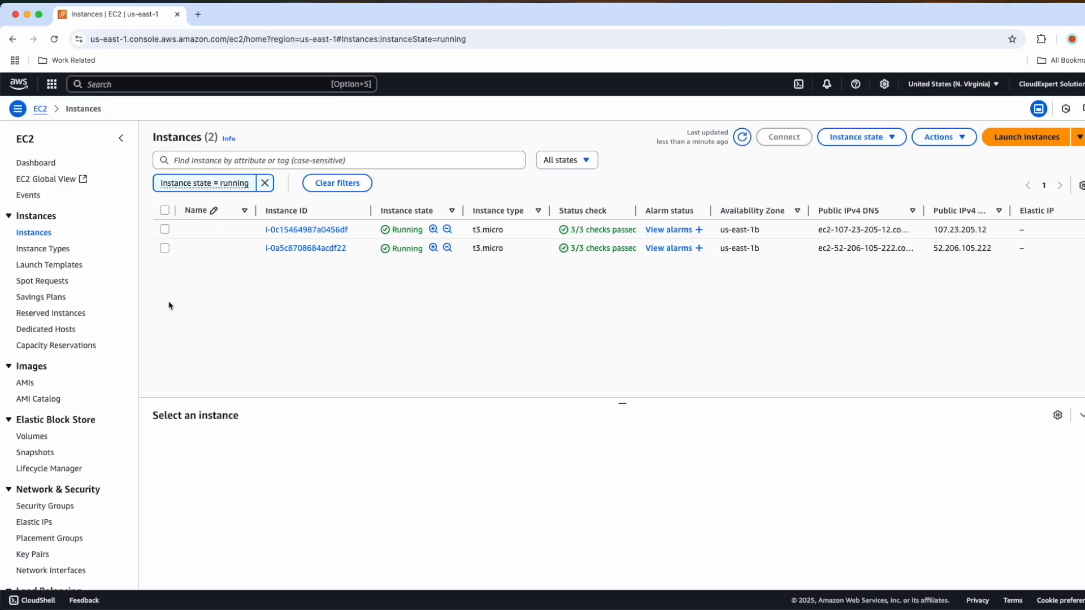
Name the first listed instance CES-LBTG-01 and the second CES-LBTG-02.
click(201, 229)
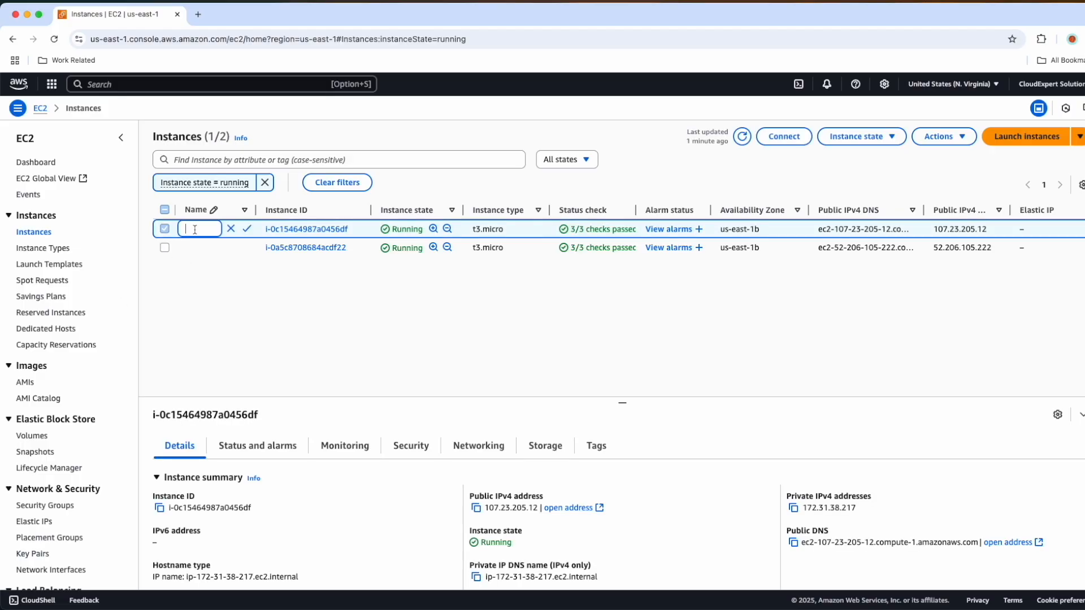
key(super+v)
click(247, 229)
click(198, 248)
text(CES-LBTG-01)
key(BackSpace)
text(2)
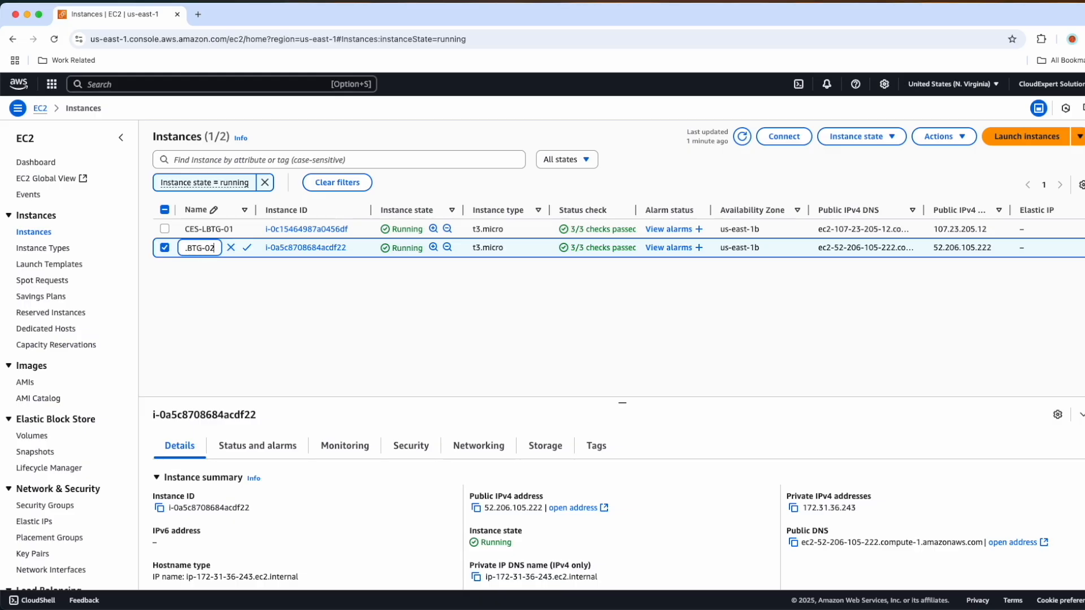
click(246, 248)
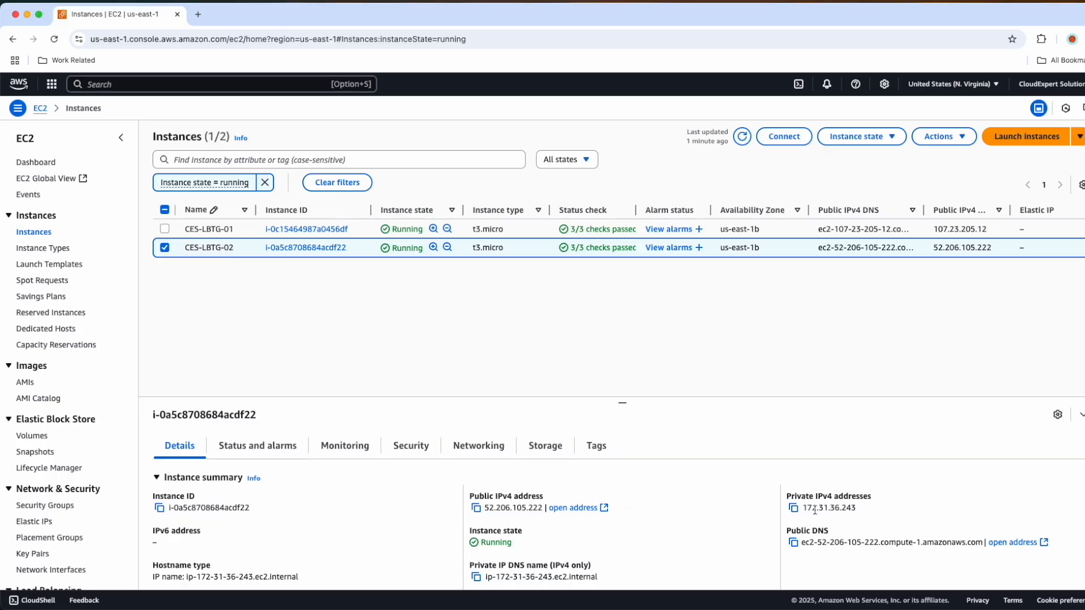
Check the private and public IPv4 addresses of CES-LBTG-02 and copy its public address.
drag(804, 508, 854, 508)
click(484, 511)
drag(485, 509, 542, 509)
click(476, 508)
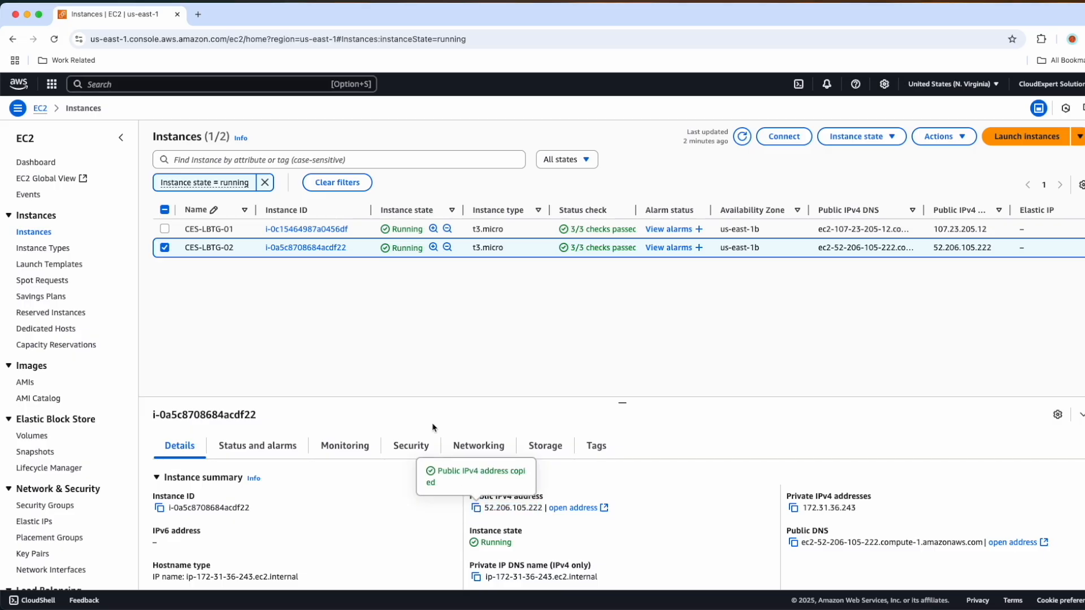
click(197, 14)
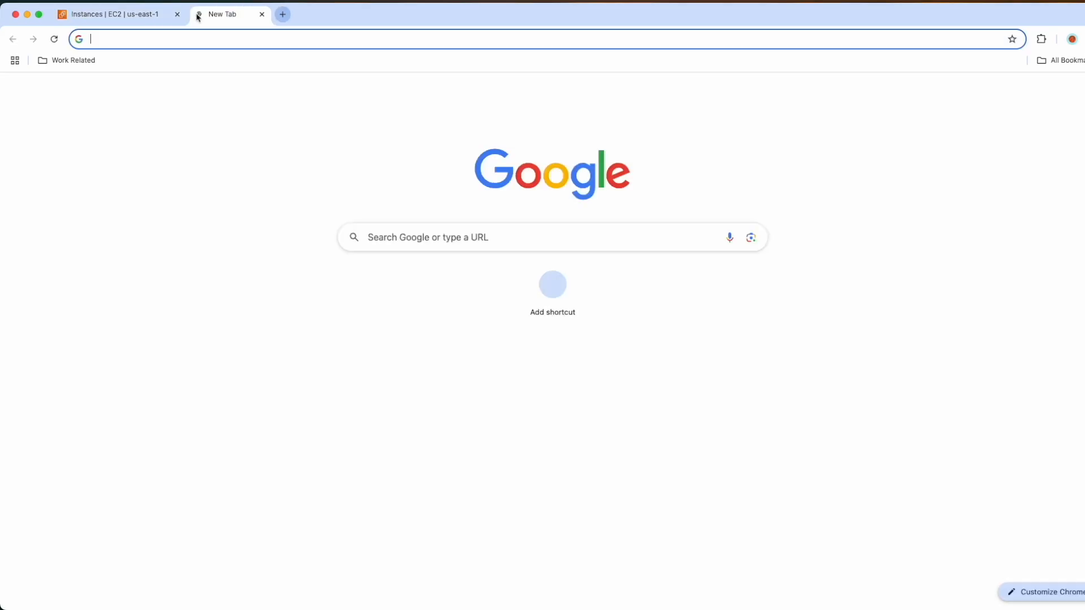
key(super+v)
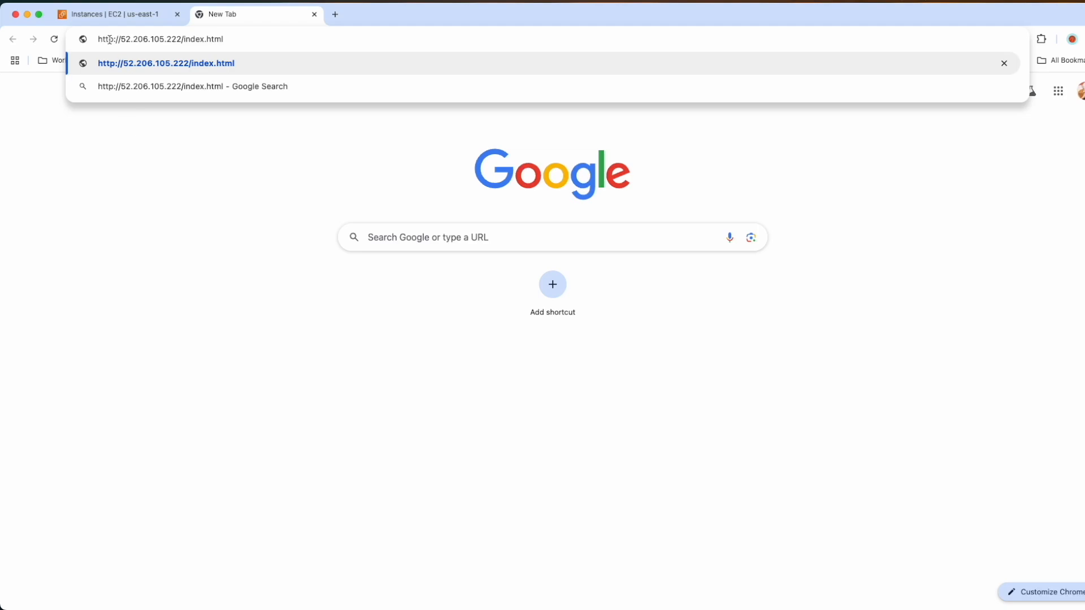
drag(122, 39, 174, 39)
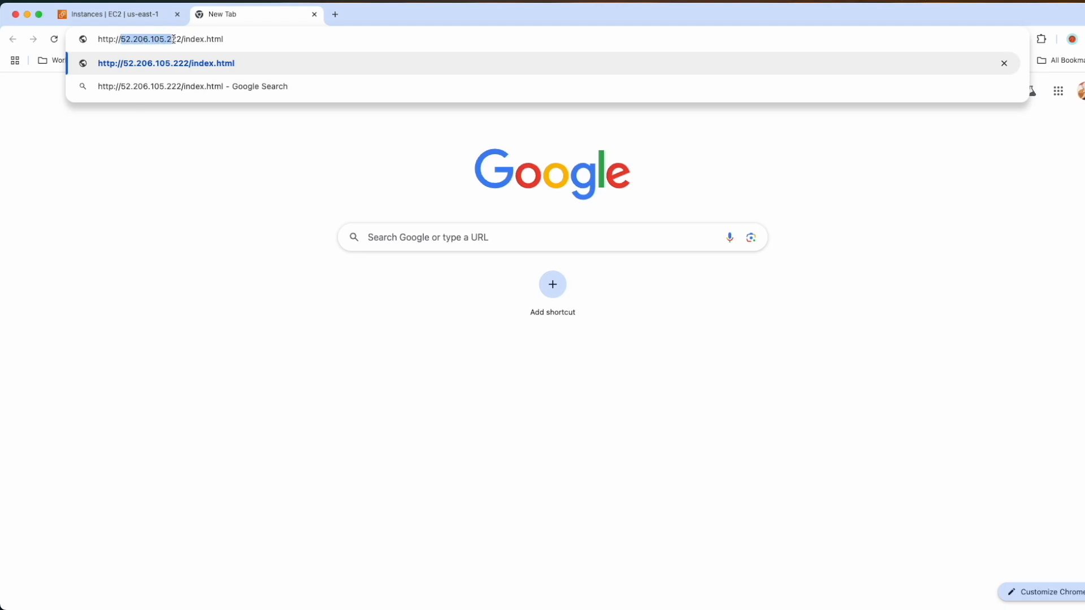
click(234, 40)
key(Return)
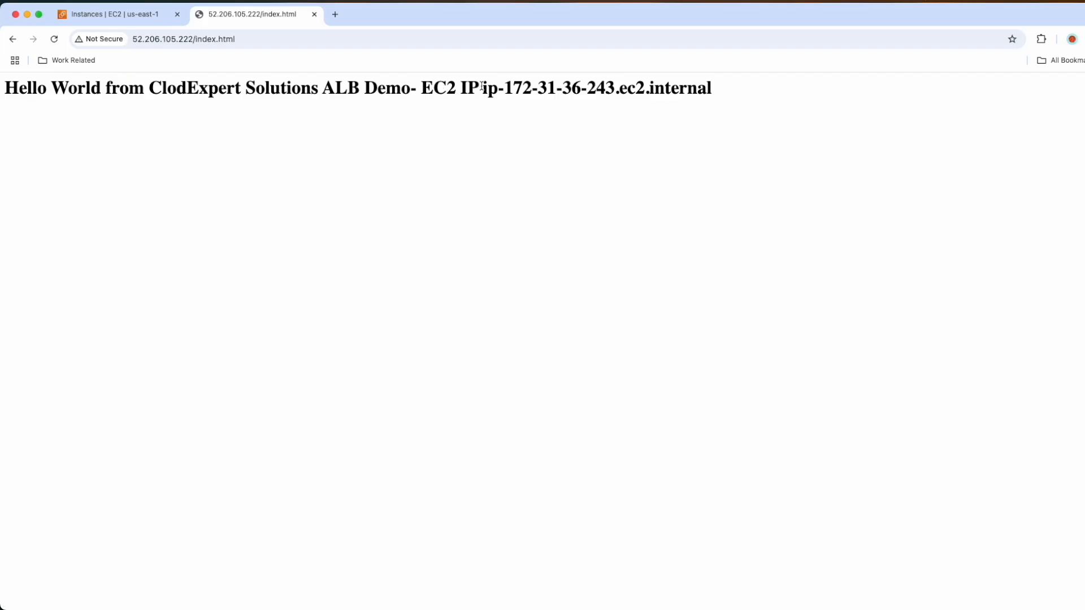
Compare the IP in the web page's heading with the private IPv4 address of CES-LBTG-02 in the instance details.
drag(506, 88, 602, 88)
key(ctrl+shift+Tab)
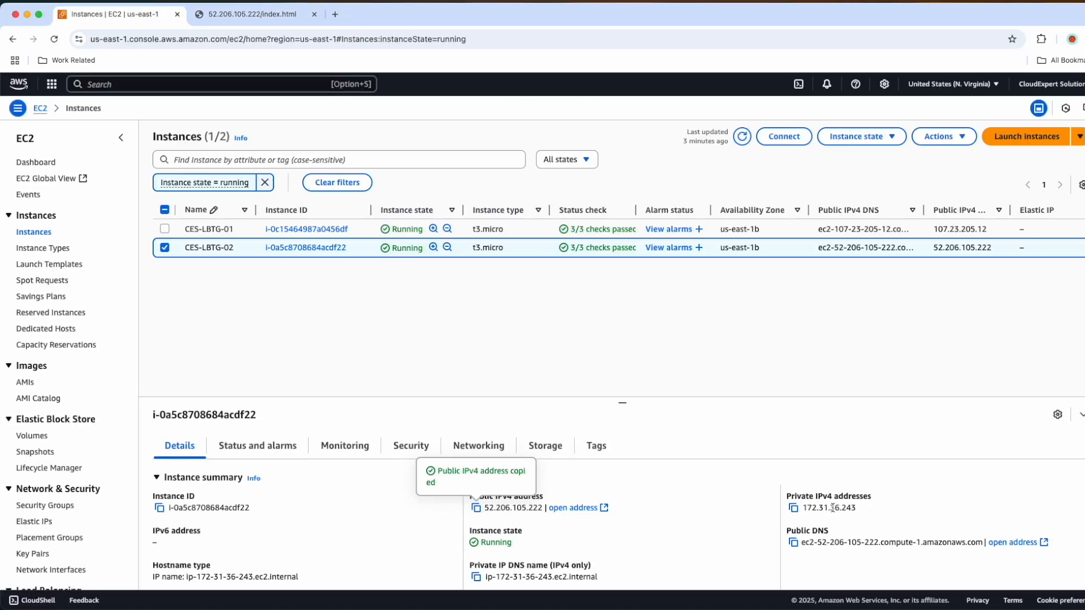
drag(830, 508, 864, 510)
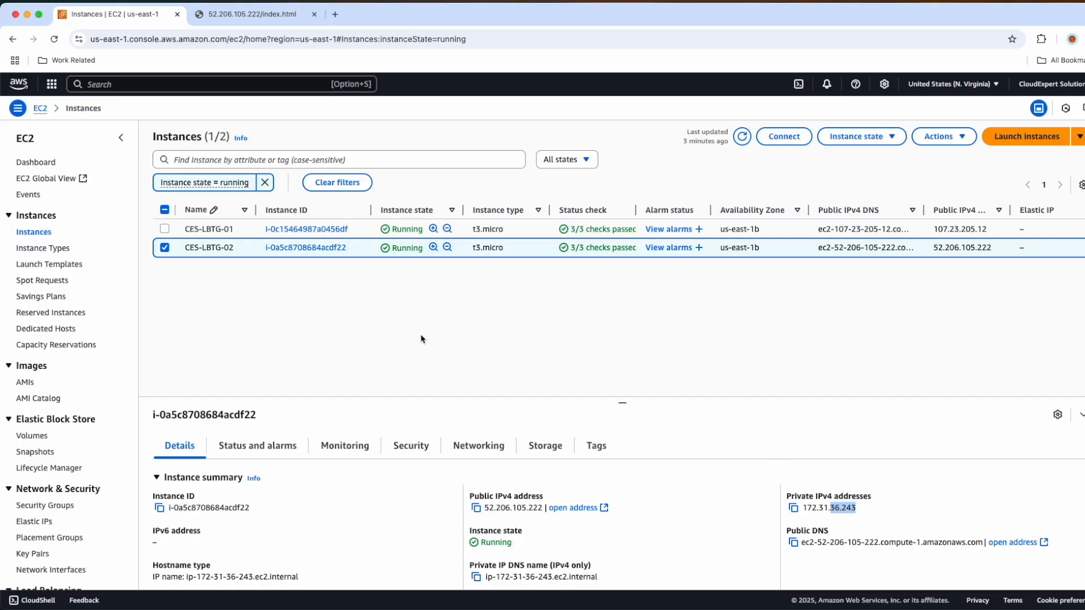
click(164, 248)
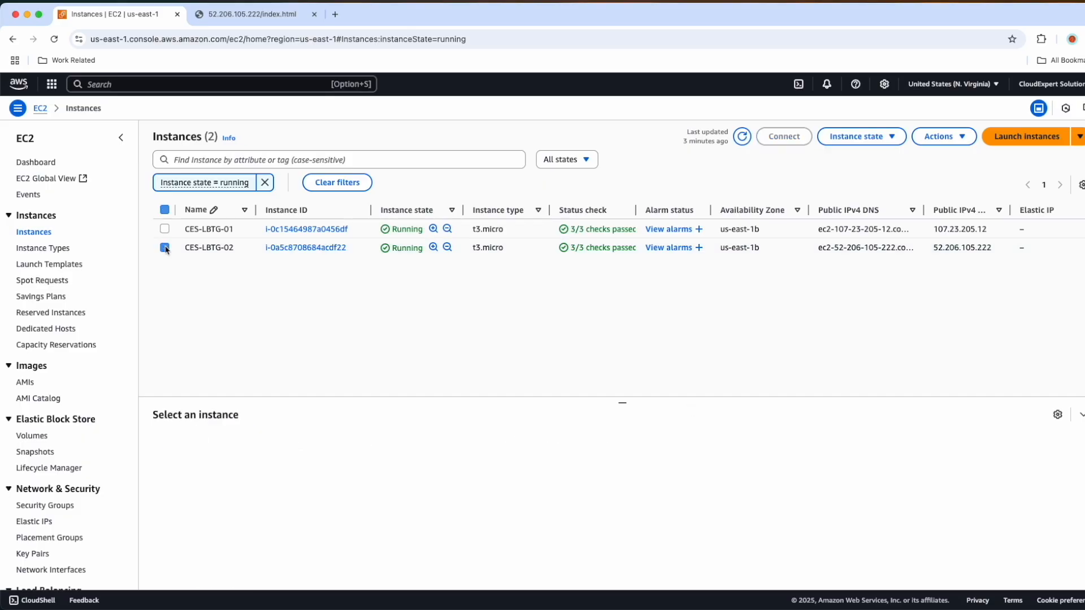
click(165, 229)
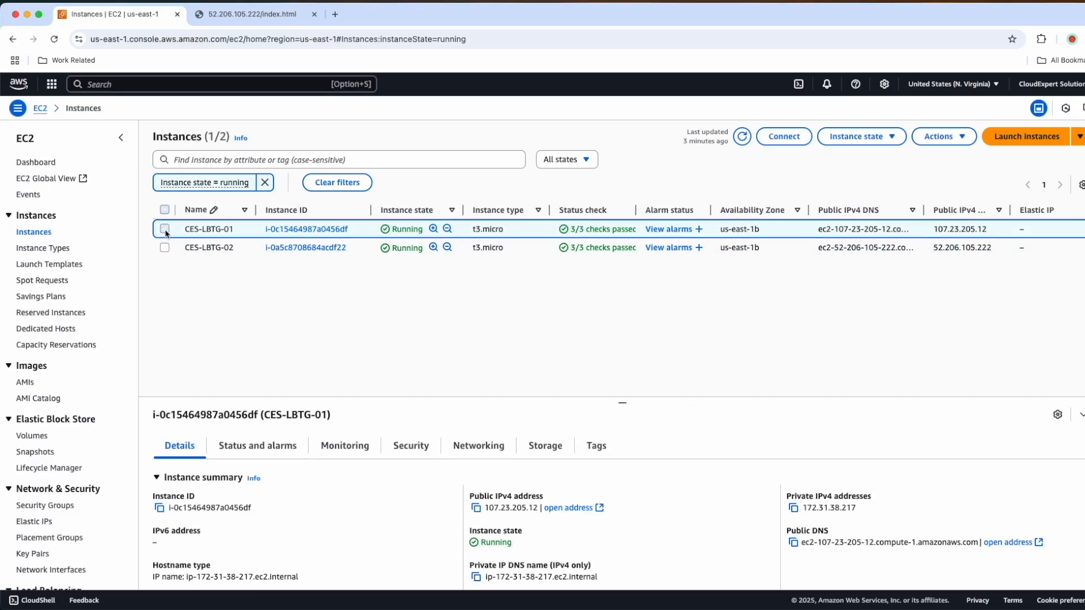
click(477, 509)
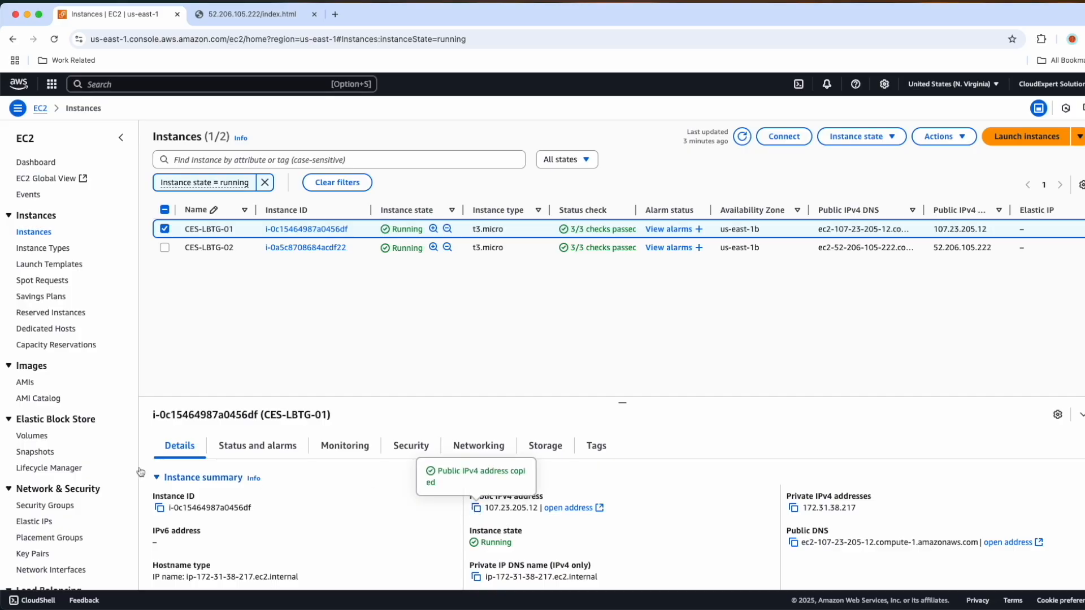
key(super+t)
text(http://107.23.205.12/index.html)
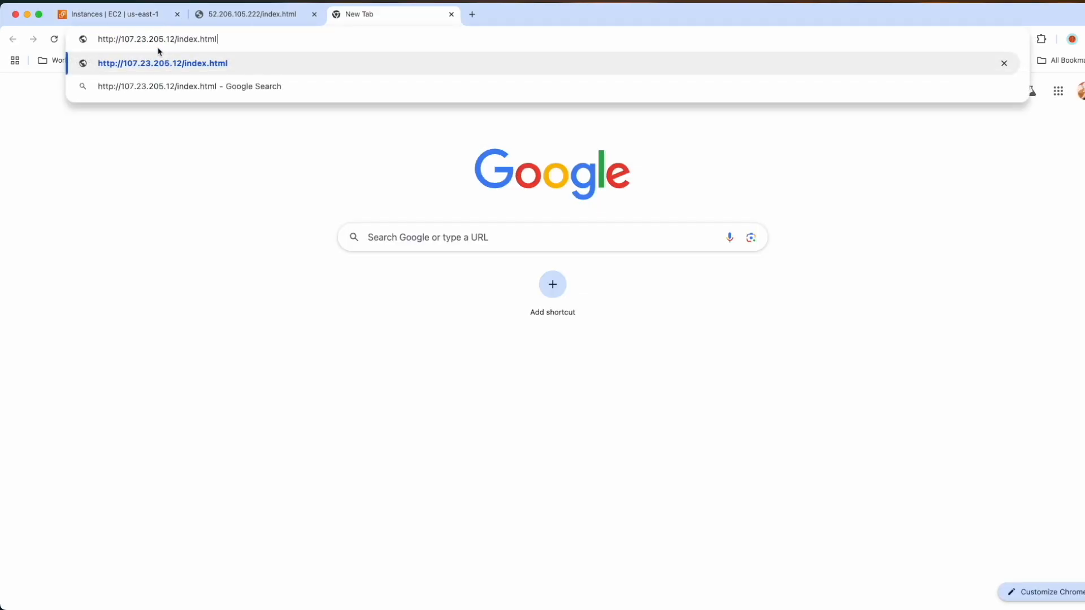
key(Return)
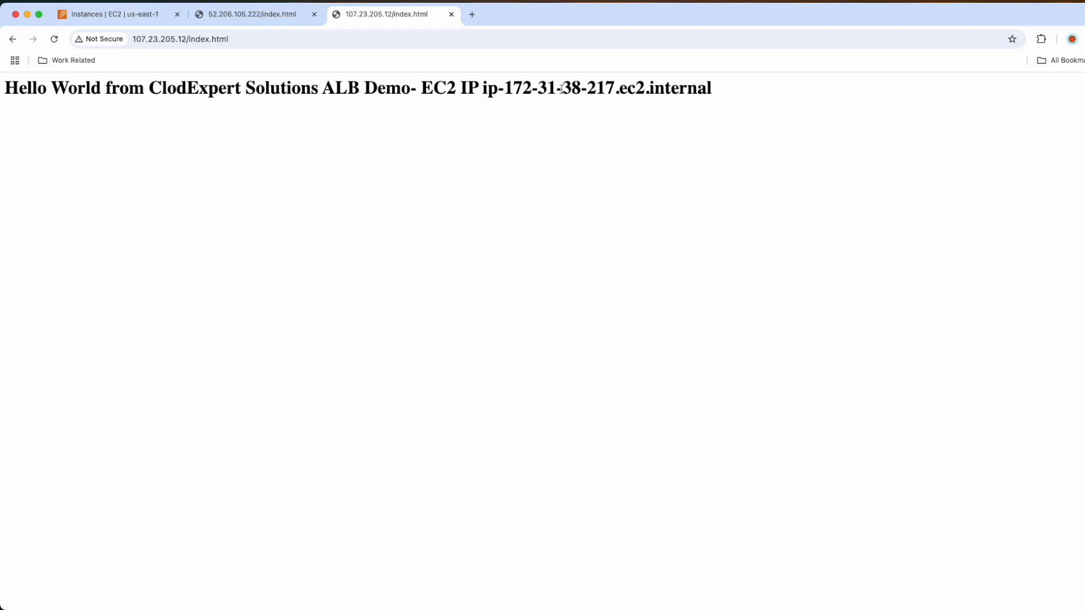
Check the private IPv4 address of CES-LBTG-01 in the instance details and look back at the CES-LBTG-02 web page.
click(120, 16)
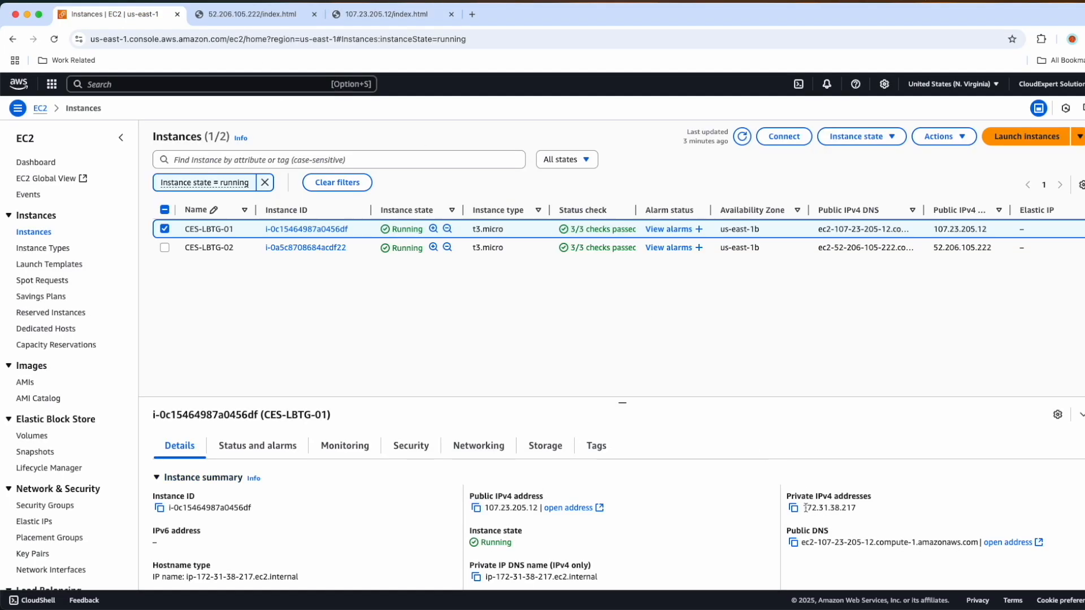
drag(803, 508, 858, 507)
click(294, 14)
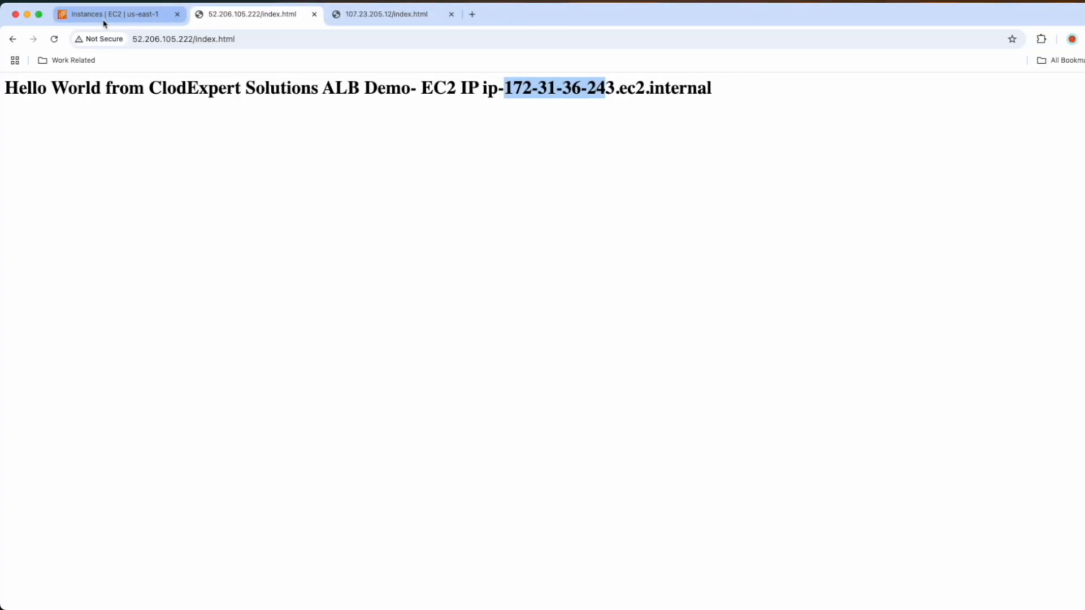
click(91, 21)
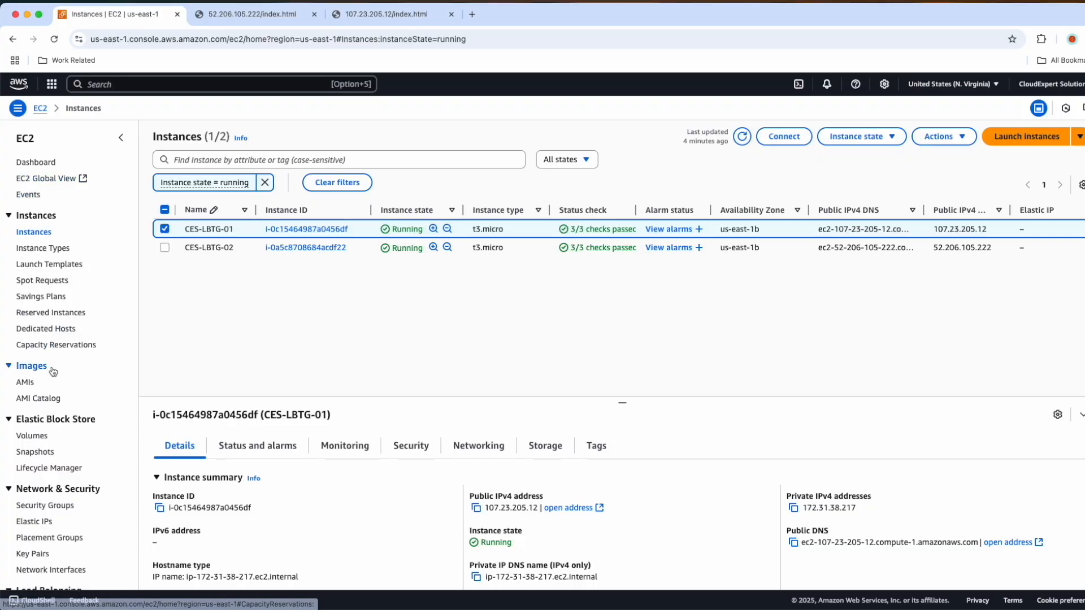
Go to the EC2 load balancers list and start creating a load balancer.
scroll(52, 372, down, 5)
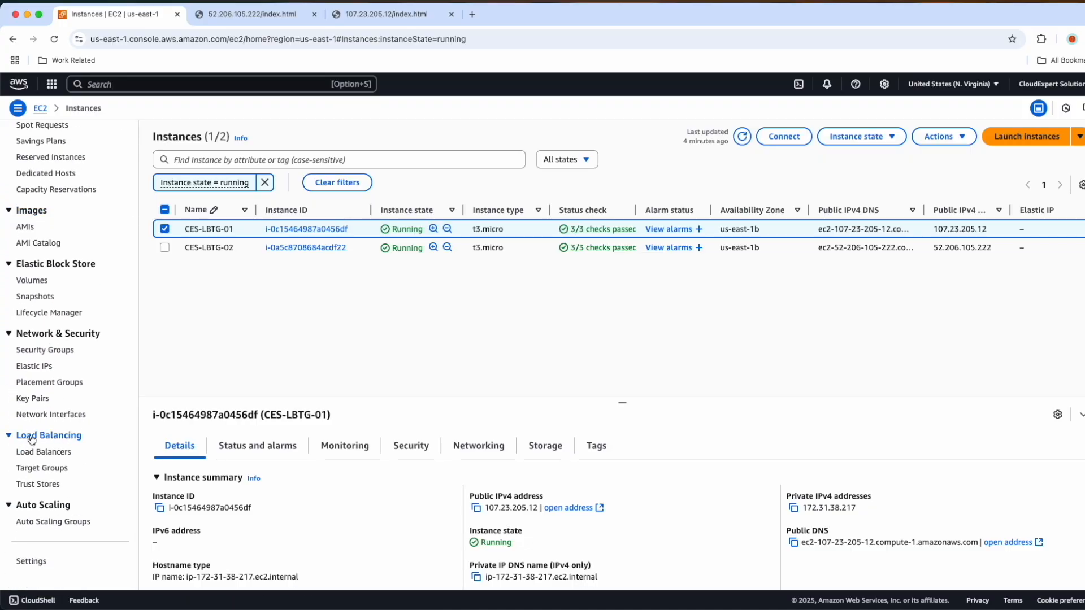
click(33, 456)
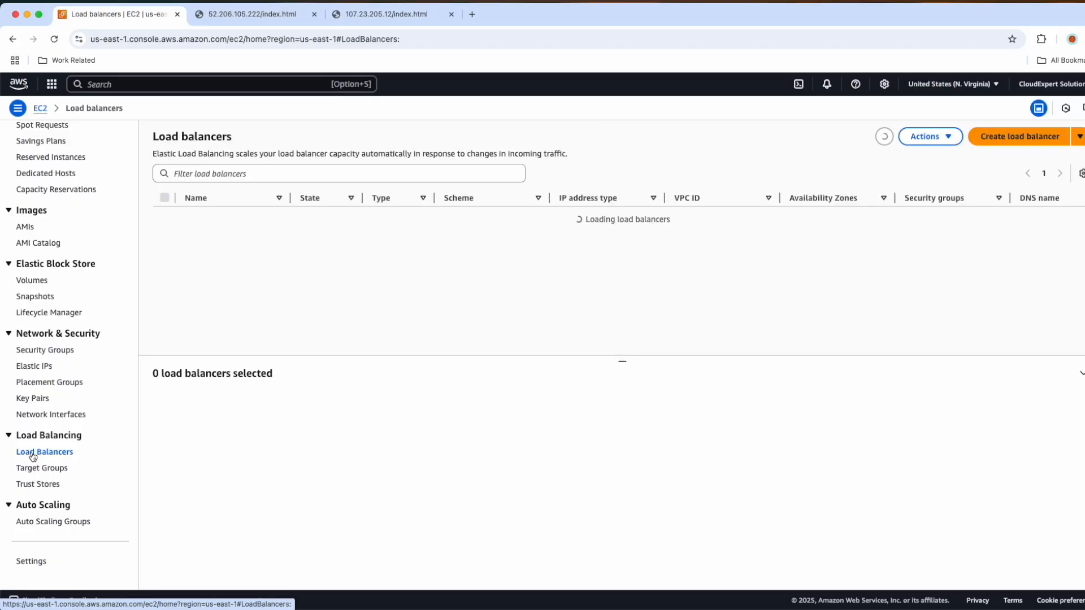
click(602, 253)
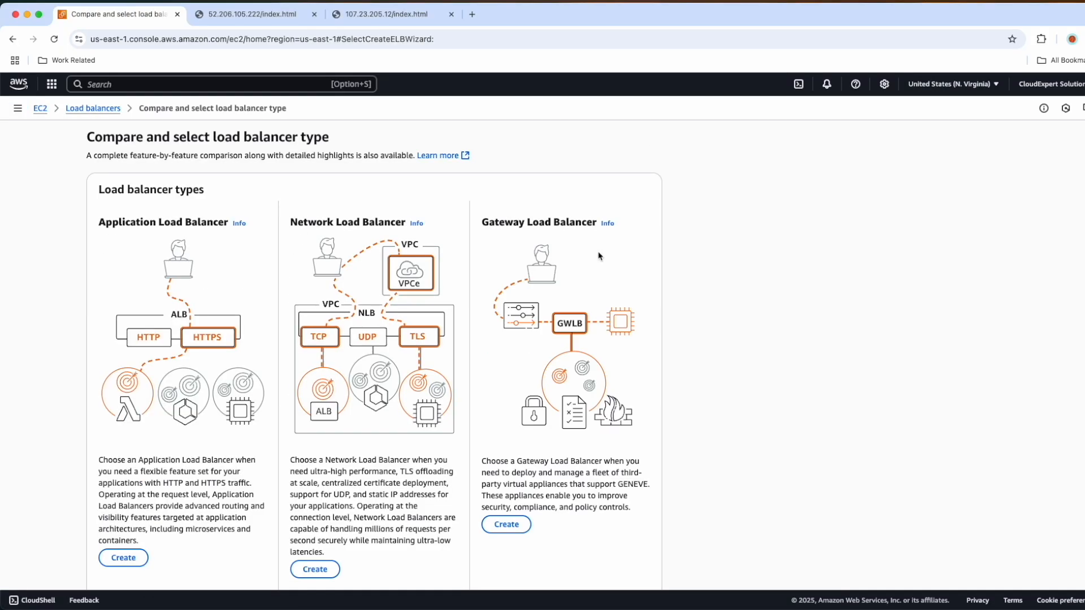
Examine the Application, Network and Gateway load balancer types and the previous-generation Classic Load Balancer.
scroll(310, 306, down, 2)
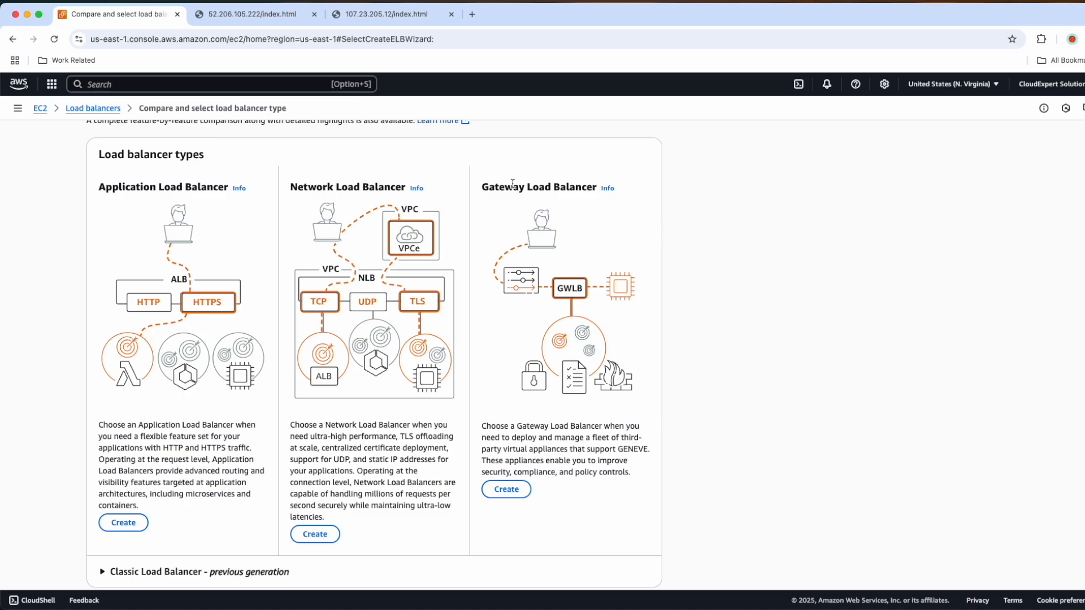
scroll(500, 330, down, 2)
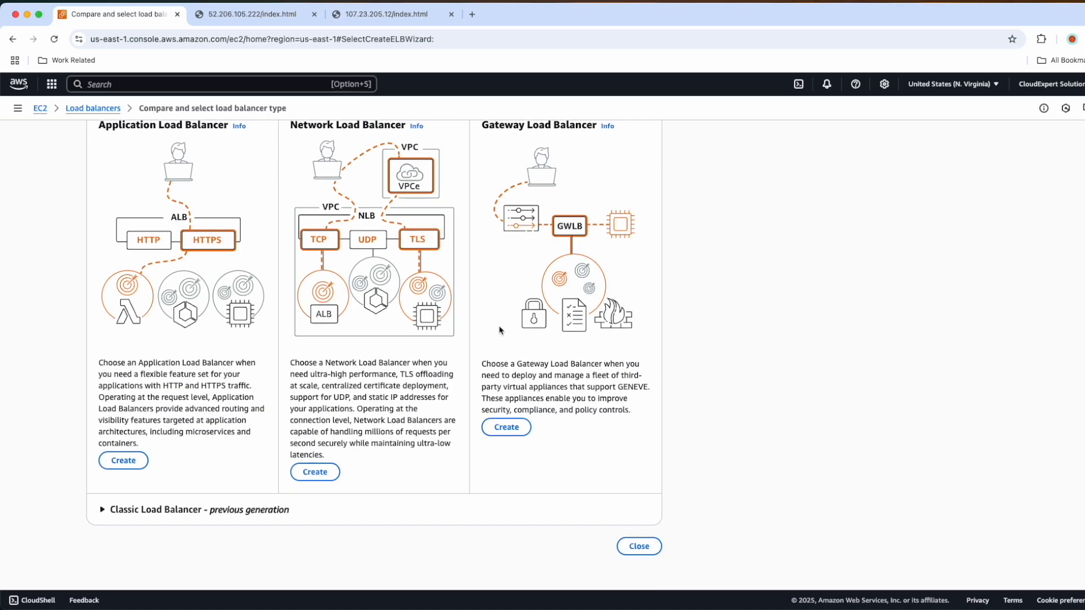
click(102, 510)
scroll(102, 512, down, 4)
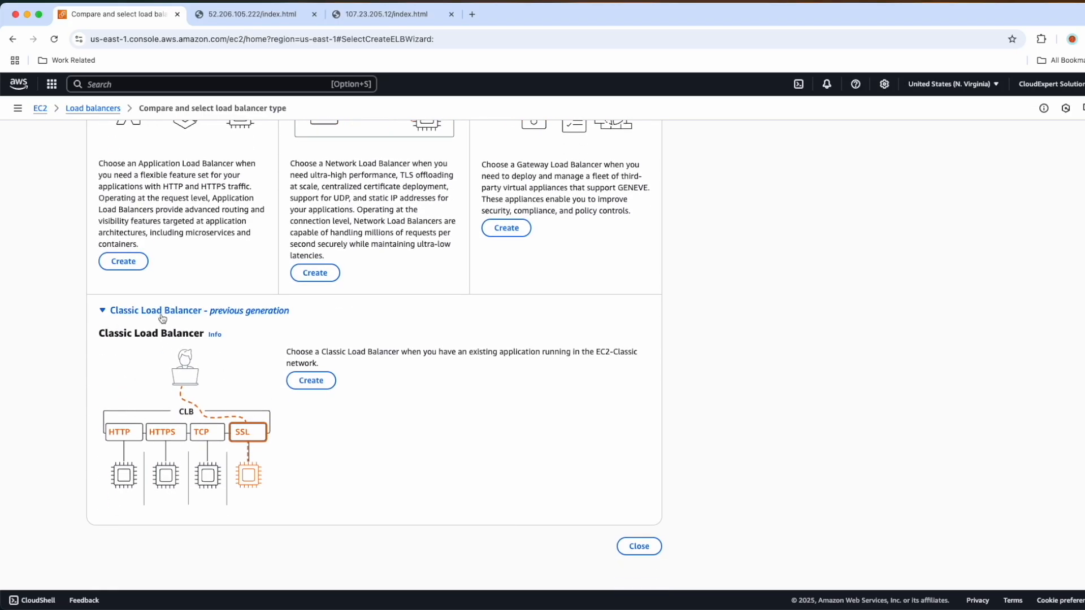
click(103, 314)
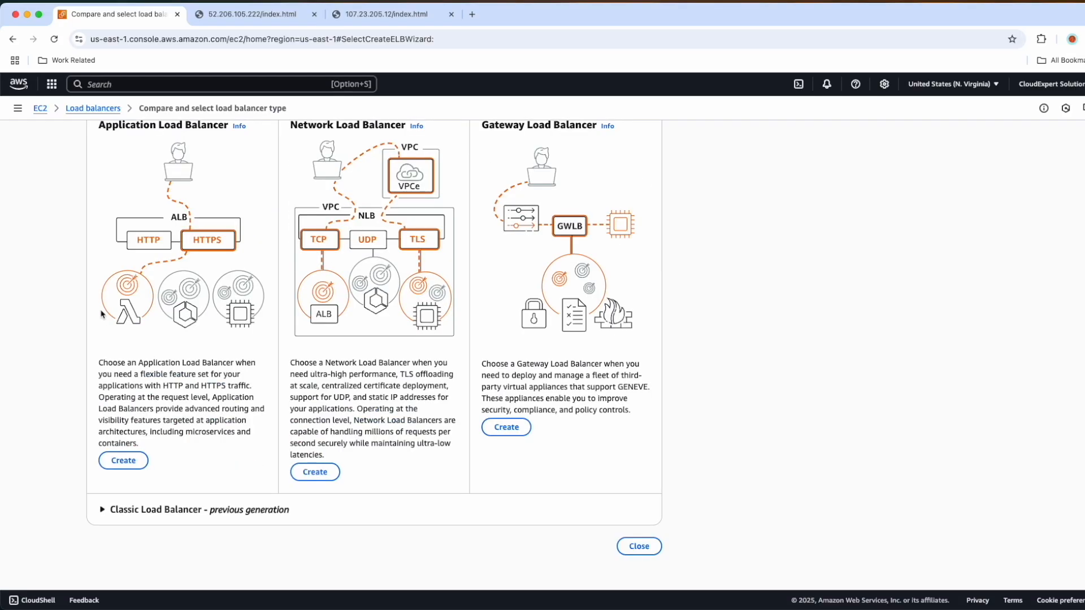
scroll(320, 190, up, 2)
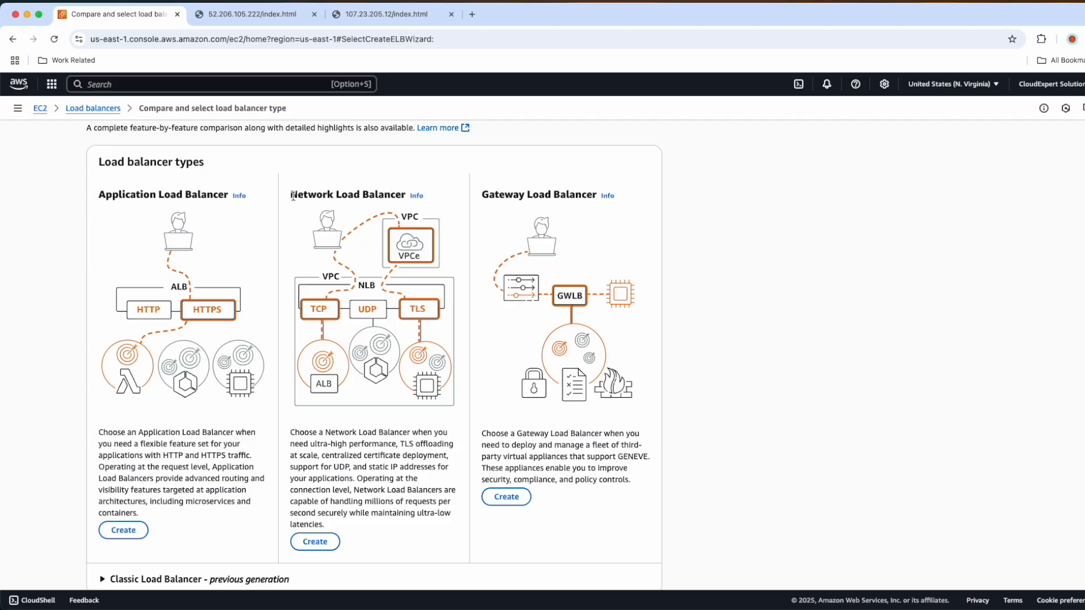
drag(291, 195, 384, 195)
scroll(376, 320, down, 1)
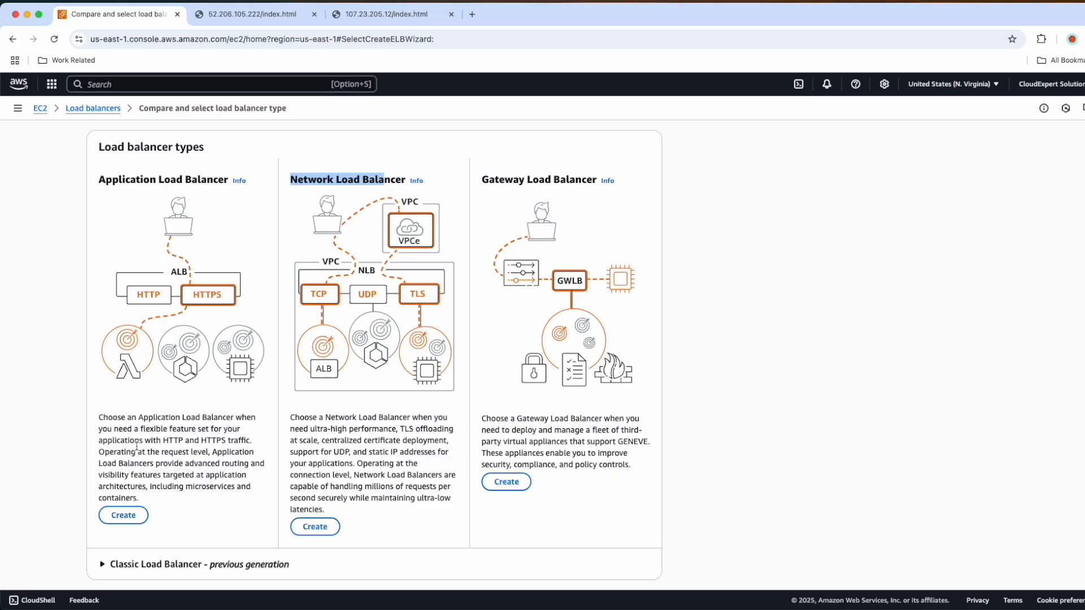
Choose to create an Application Load Balancer and name it CES-LB-Demo.
click(118, 516)
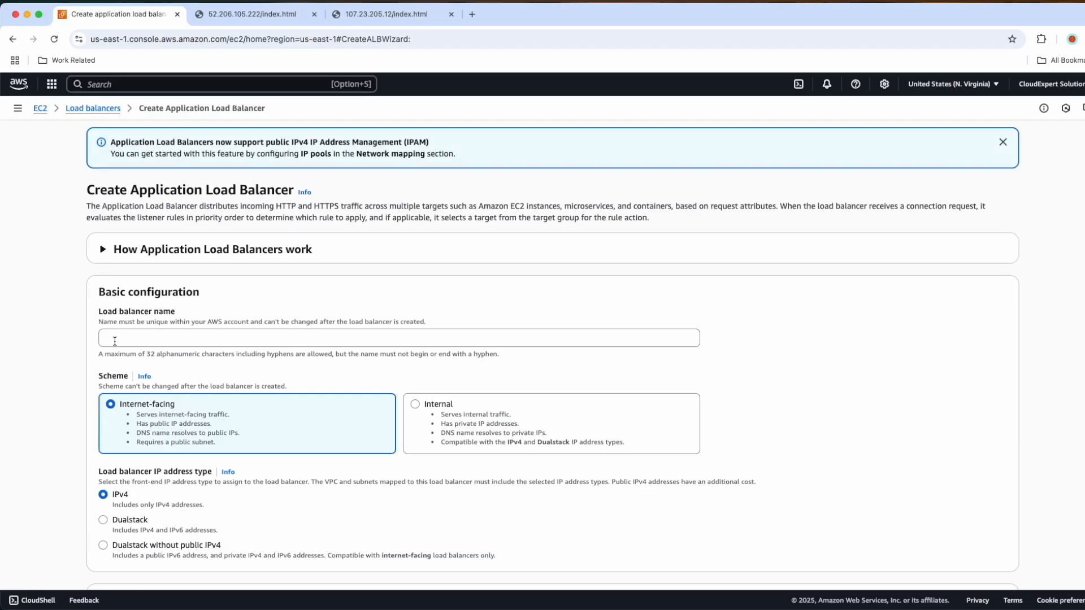
click(114, 339)
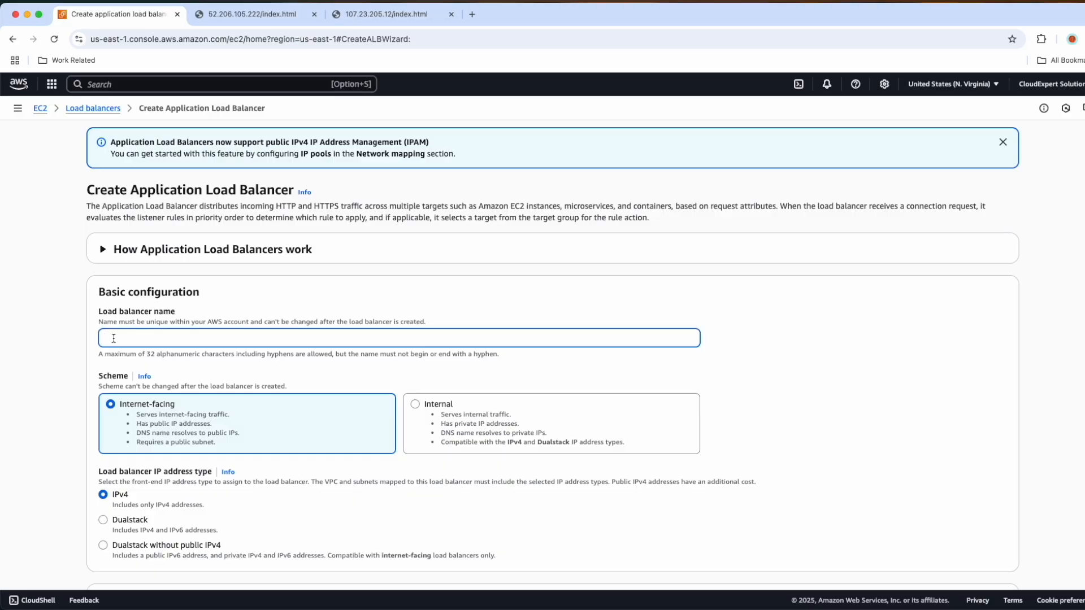
text(CES-LB-Demo)
Enable all six Availability Zones, us-east-1a through us-east-1f, for the load balancer in the default VPC and review the selection.
scroll(293, 492, down, 5)
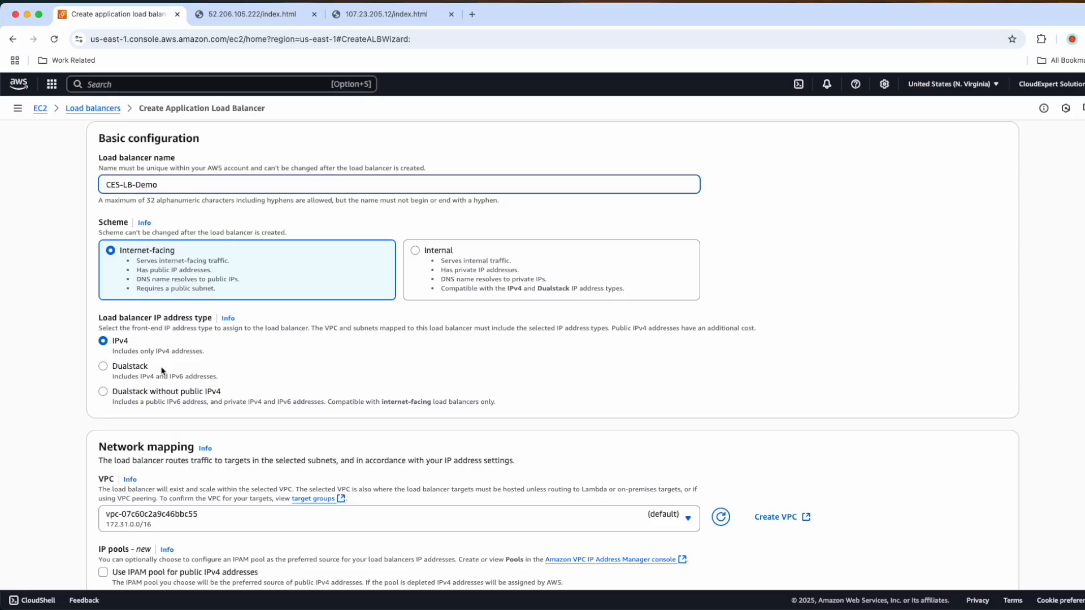
scroll(138, 339, down, 3)
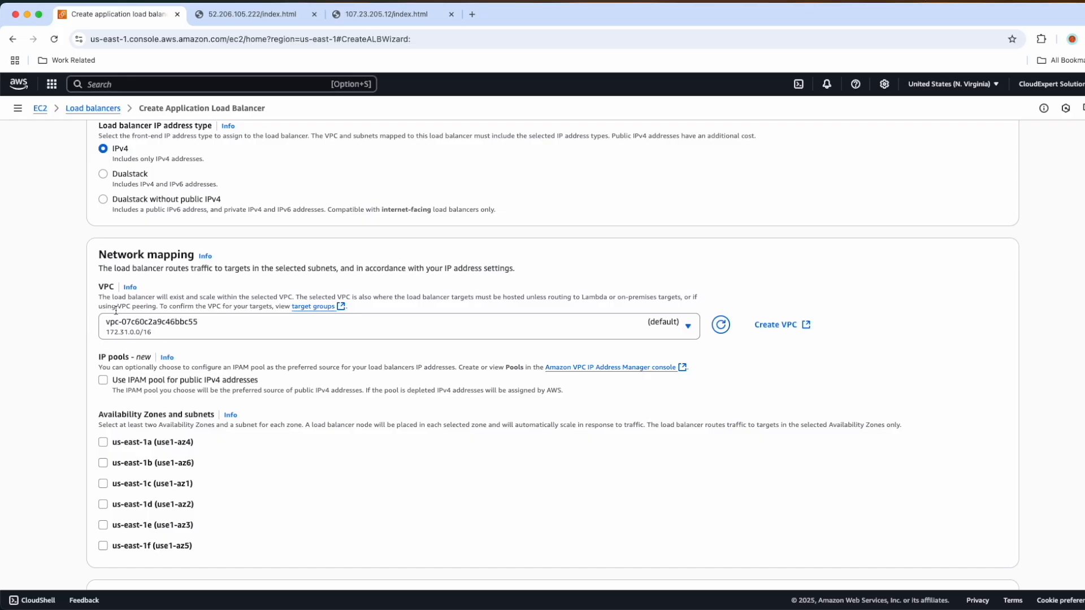
scroll(208, 450, down, 2)
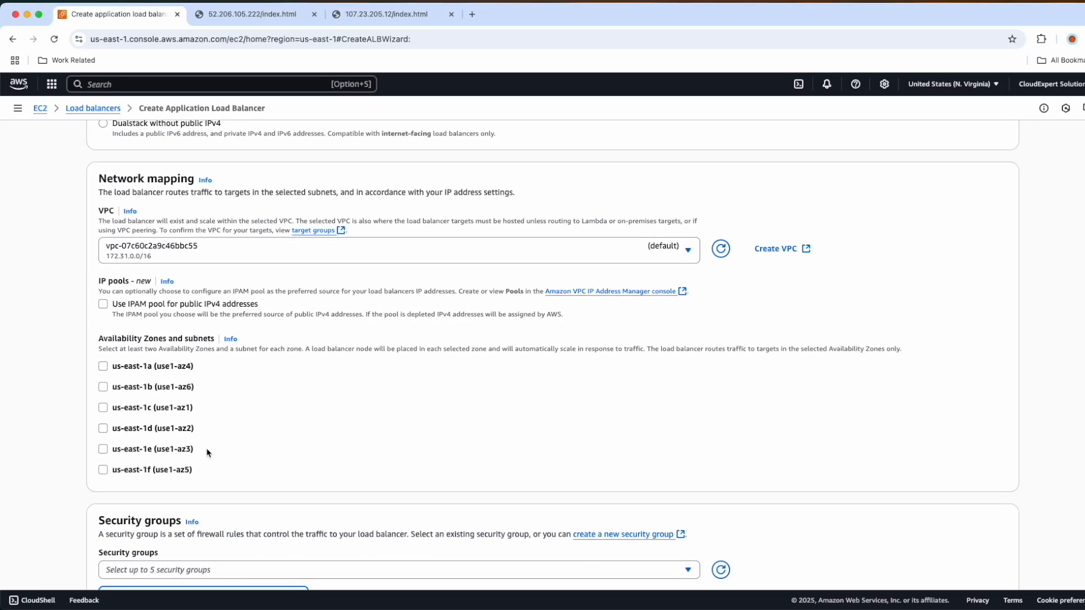
click(104, 367)
click(103, 439)
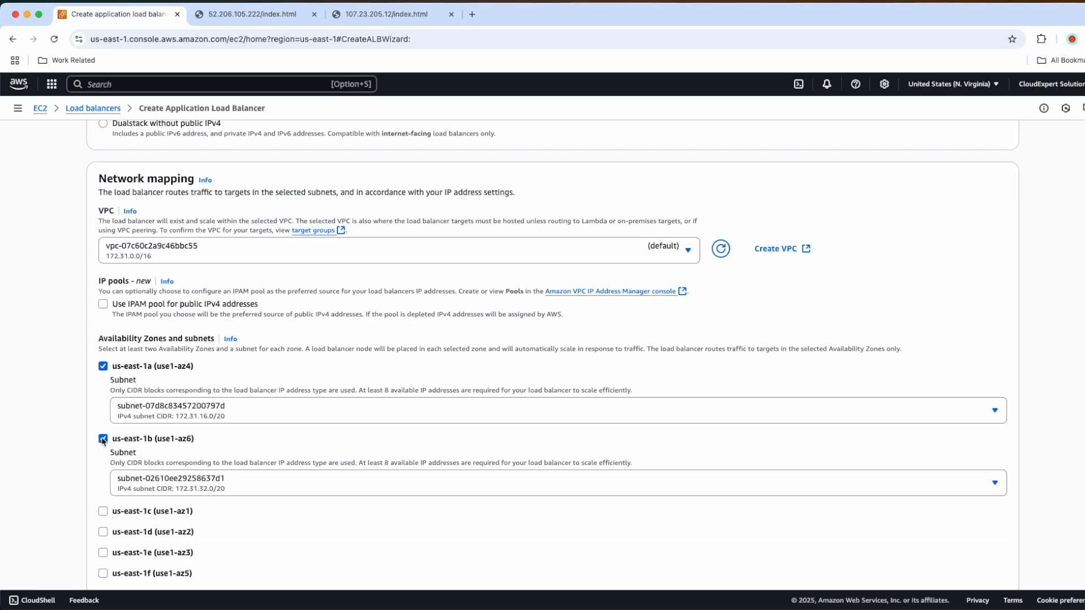
click(103, 512)
scroll(103, 480, down, 3)
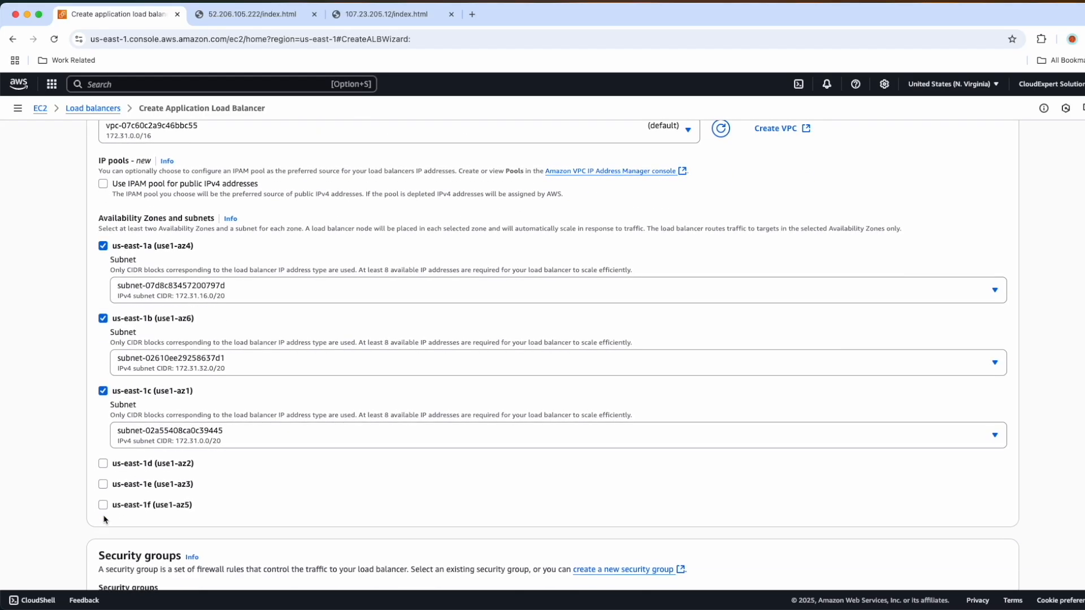
click(103, 462)
click(103, 535)
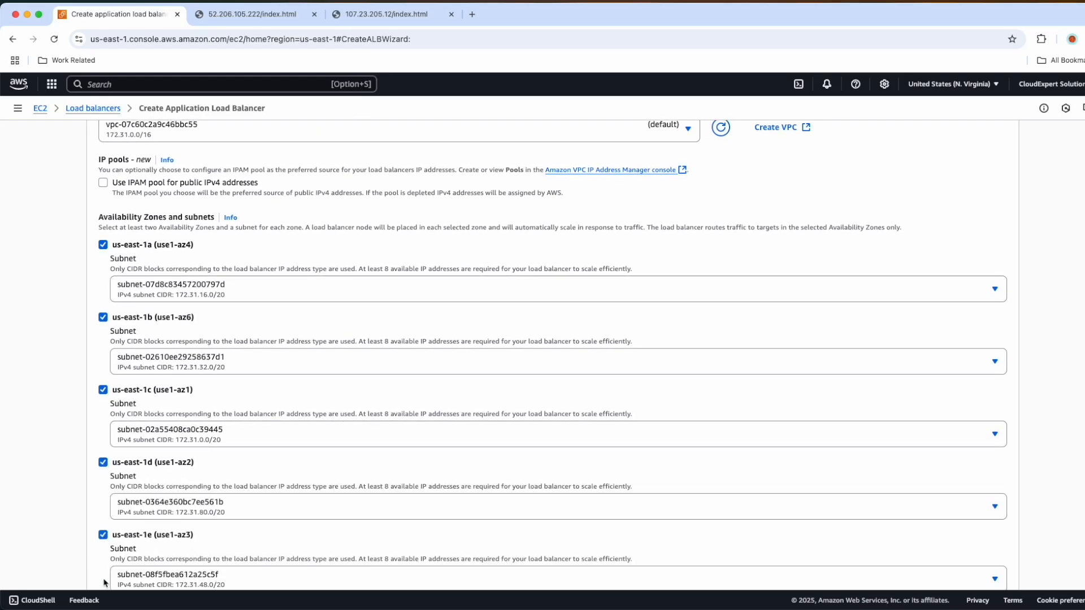
scroll(105, 583, down, 2)
scroll(103, 577, down, 1)
click(103, 526)
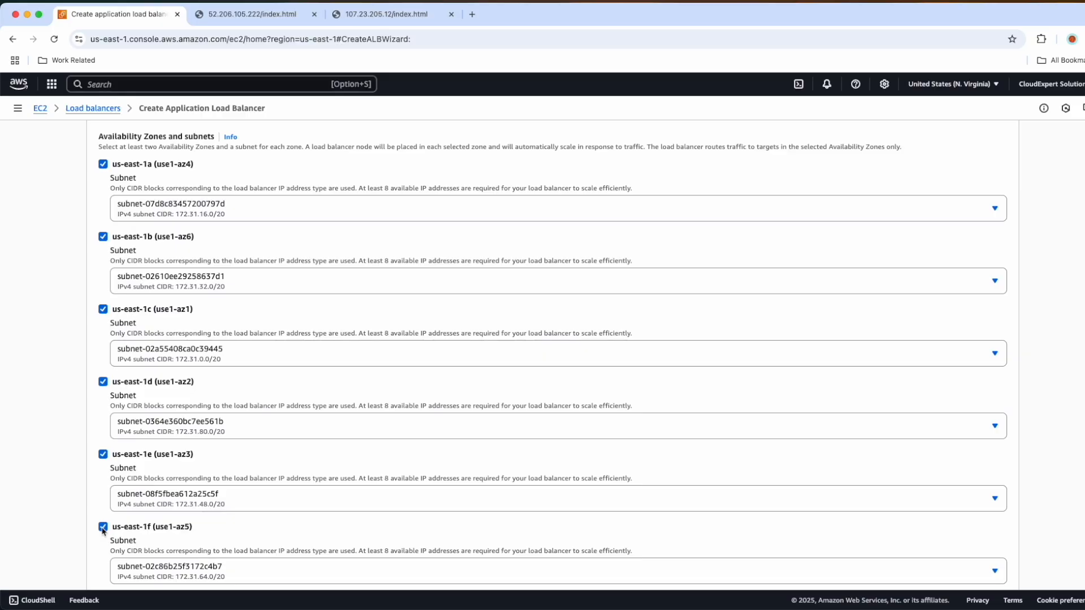
scroll(102, 534, down, 1)
scroll(103, 535, down, 1)
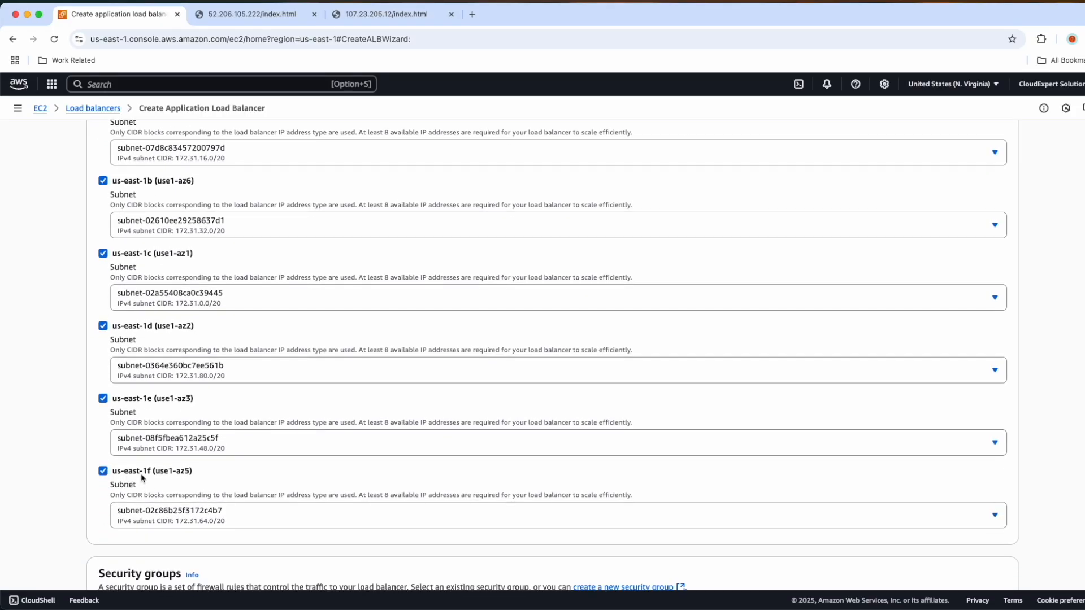
scroll(139, 441, up, 5)
scroll(115, 291, down, 1)
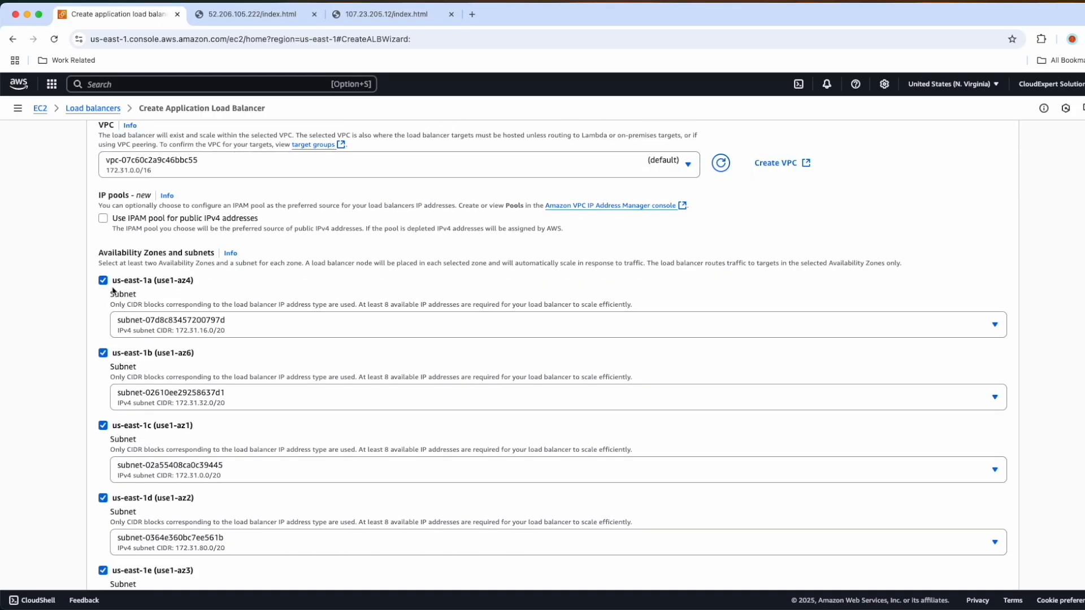
scroll(161, 289, down, 6)
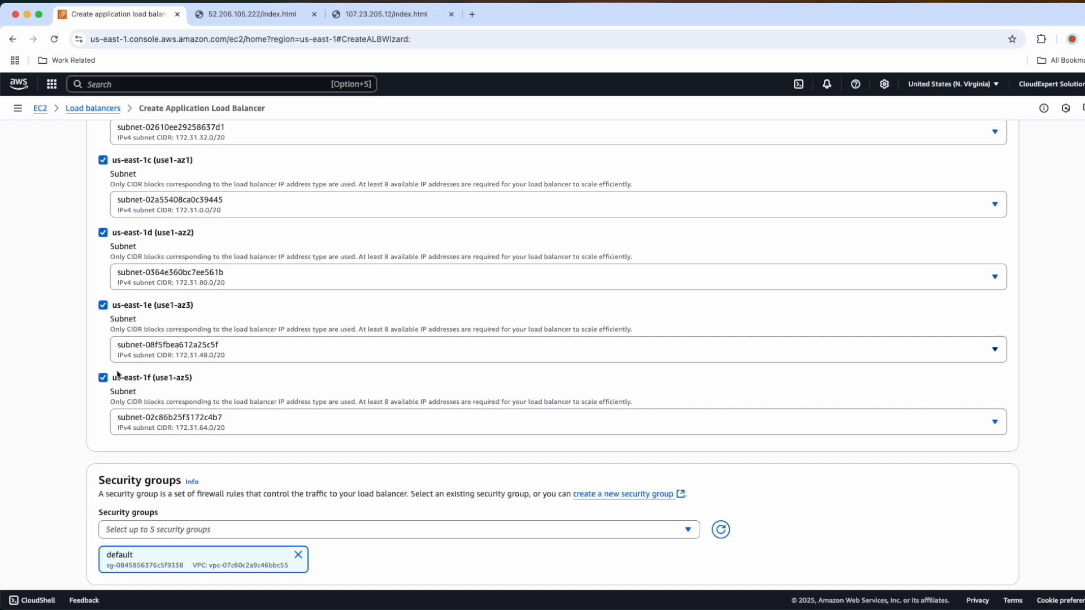
Start a new security group for the load balancer named CES-LB-Demo-SG, with the description "CloudExpert Solutions Load Balancer Demo".
scroll(164, 390, down, 2)
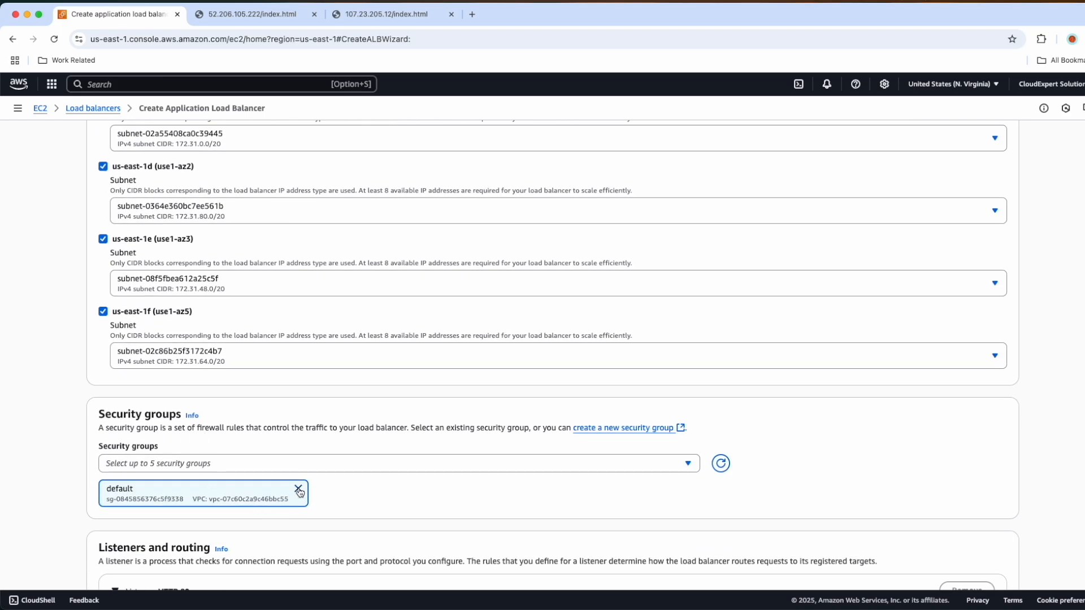
click(298, 489)
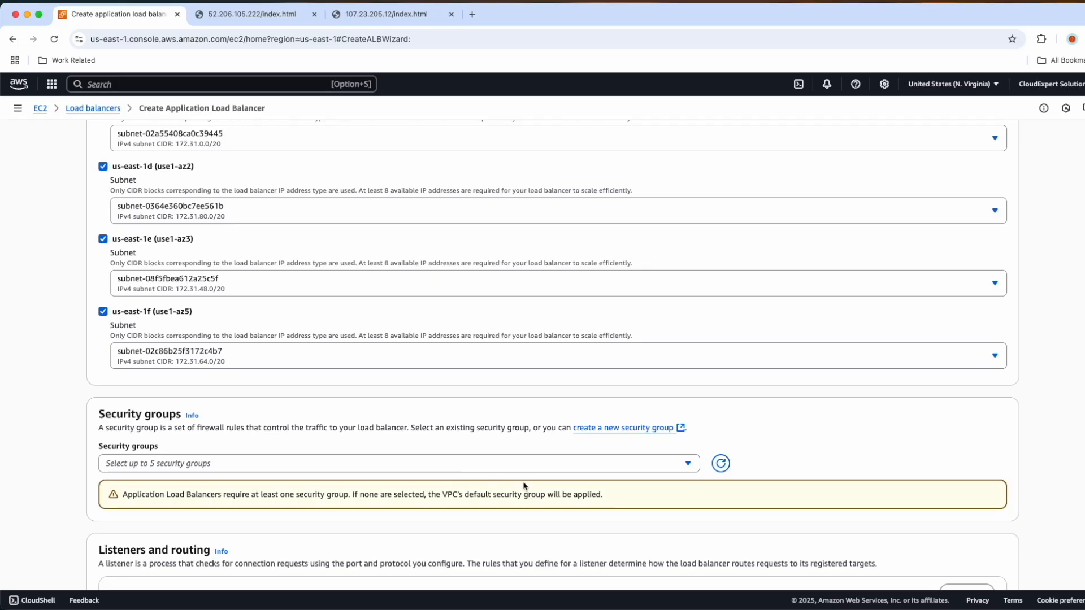
click(616, 429)
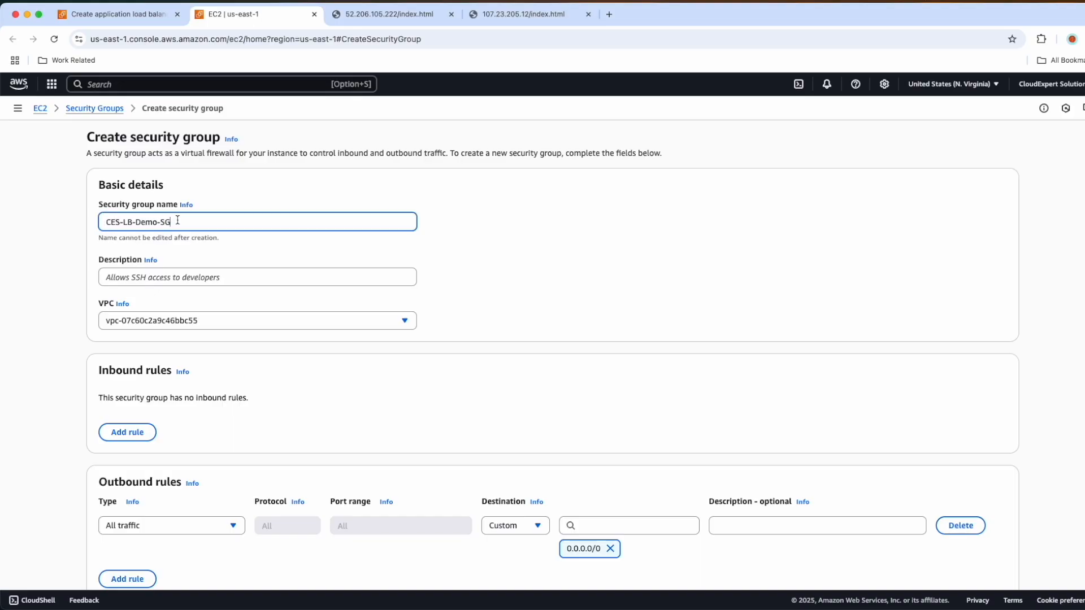
click(134, 277)
text(CloudExpert Solution Load Balancer Demo)
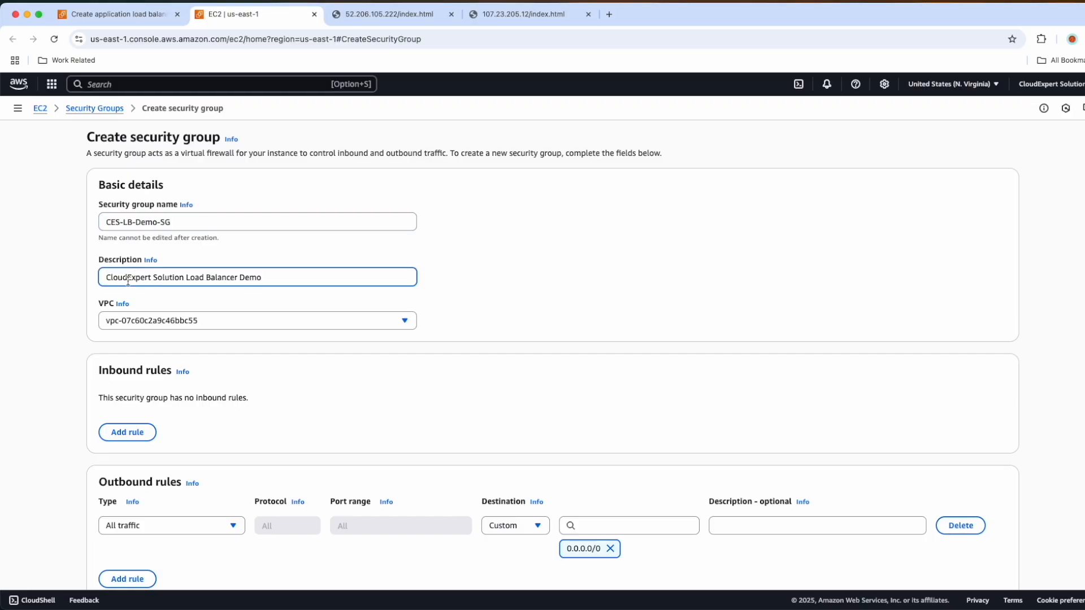
click(186, 278)
text(s)
Add an inbound HTTP rule allowing traffic from anywhere (0.0.0.0/0) and create the security group.
scroll(212, 368, down, 4)
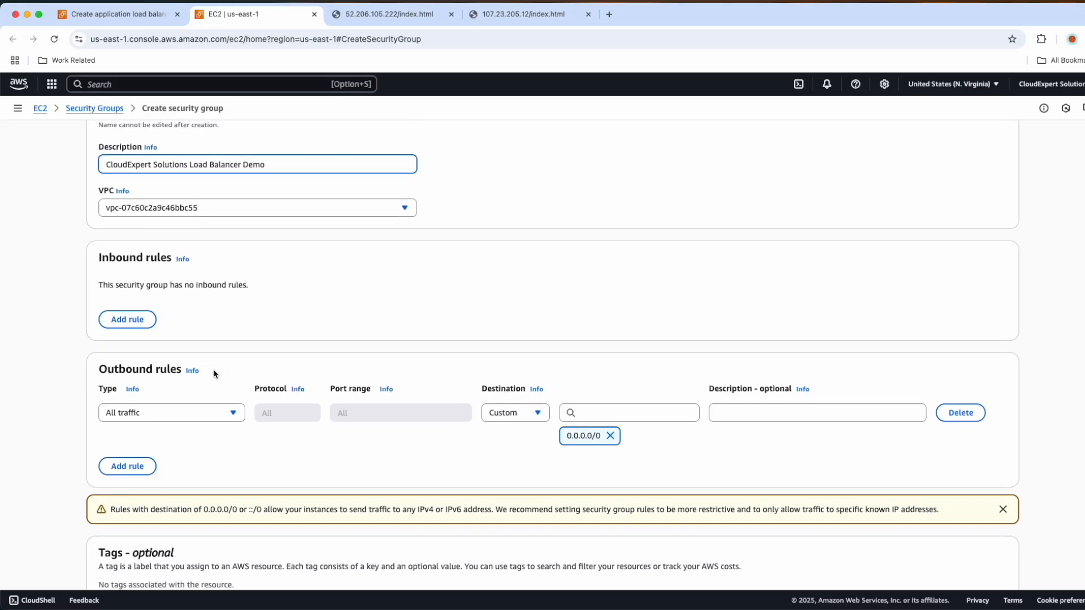
click(119, 320)
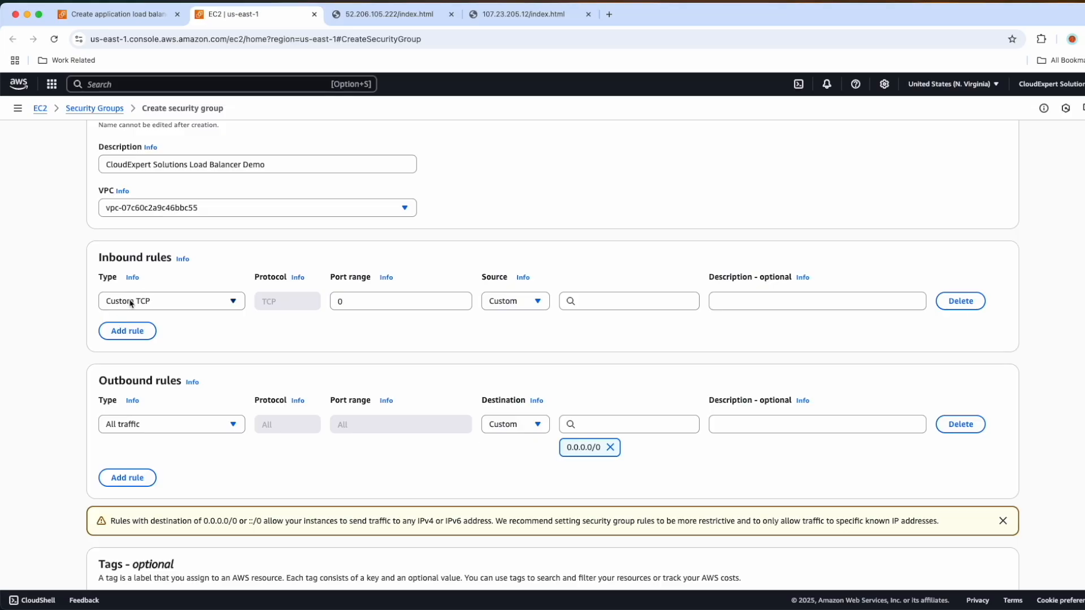
click(131, 303)
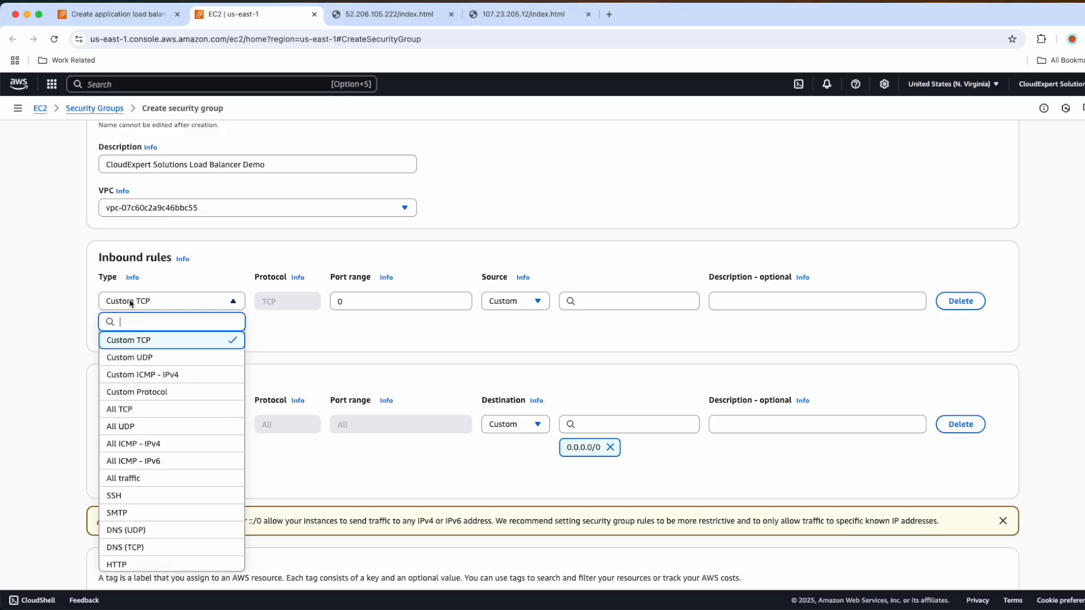
scroll(172, 485, down, 3)
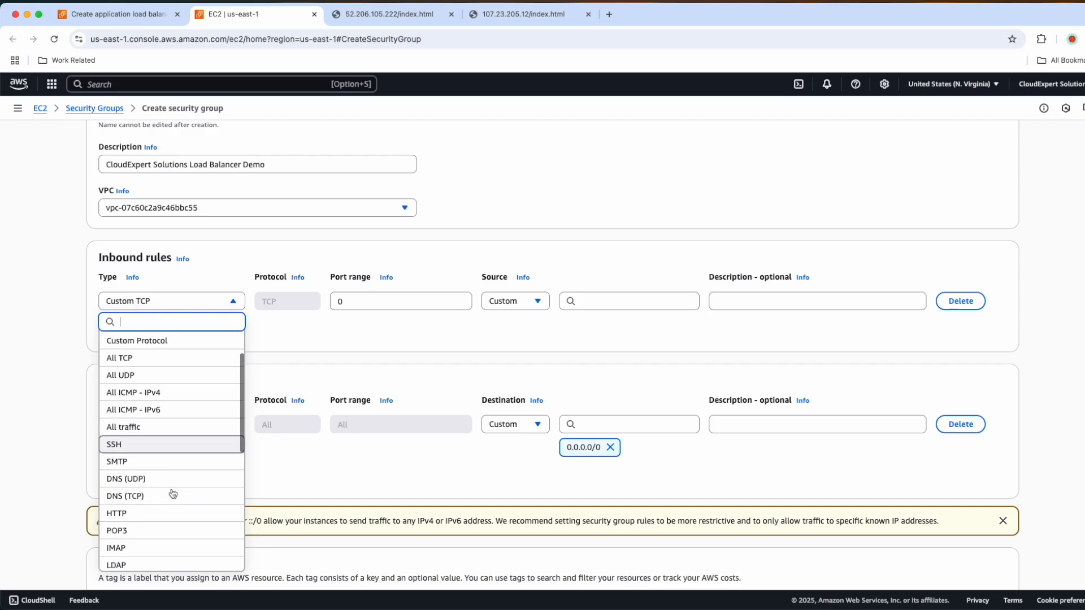
click(116, 463)
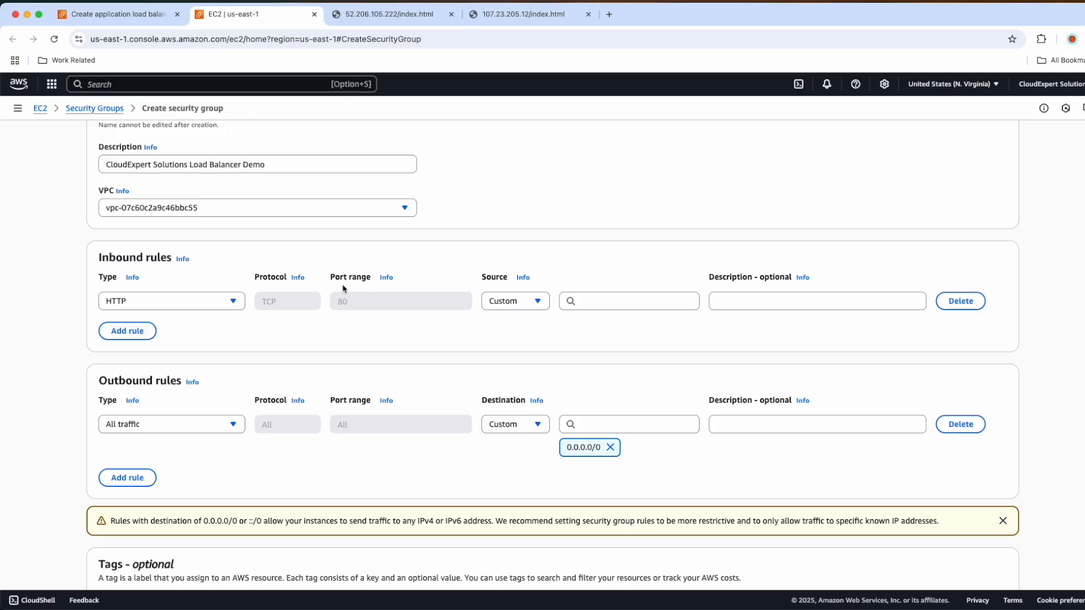
click(532, 306)
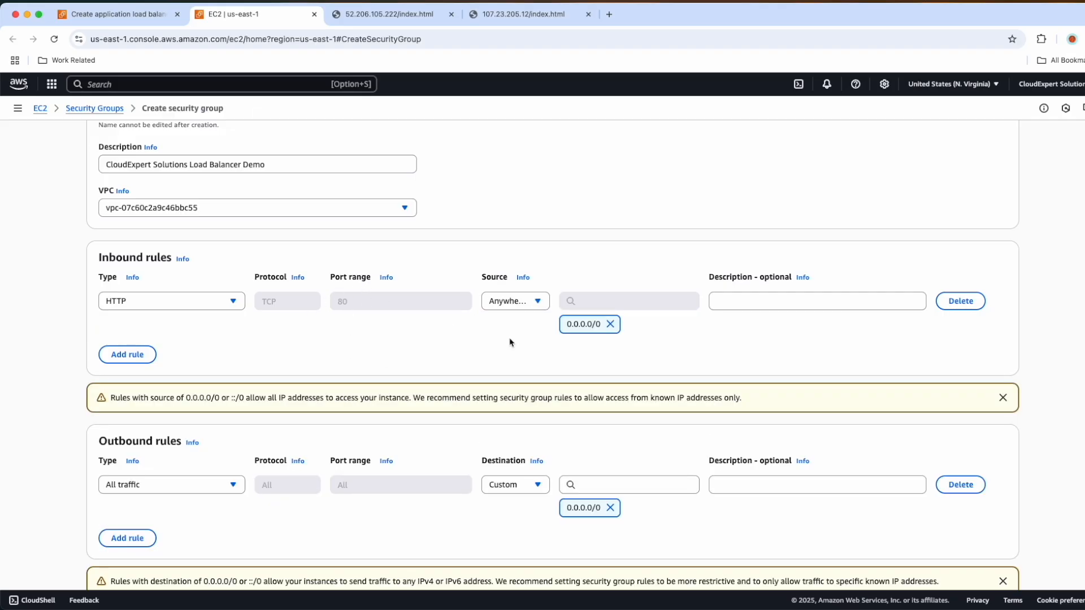
scroll(734, 354, down, 4)
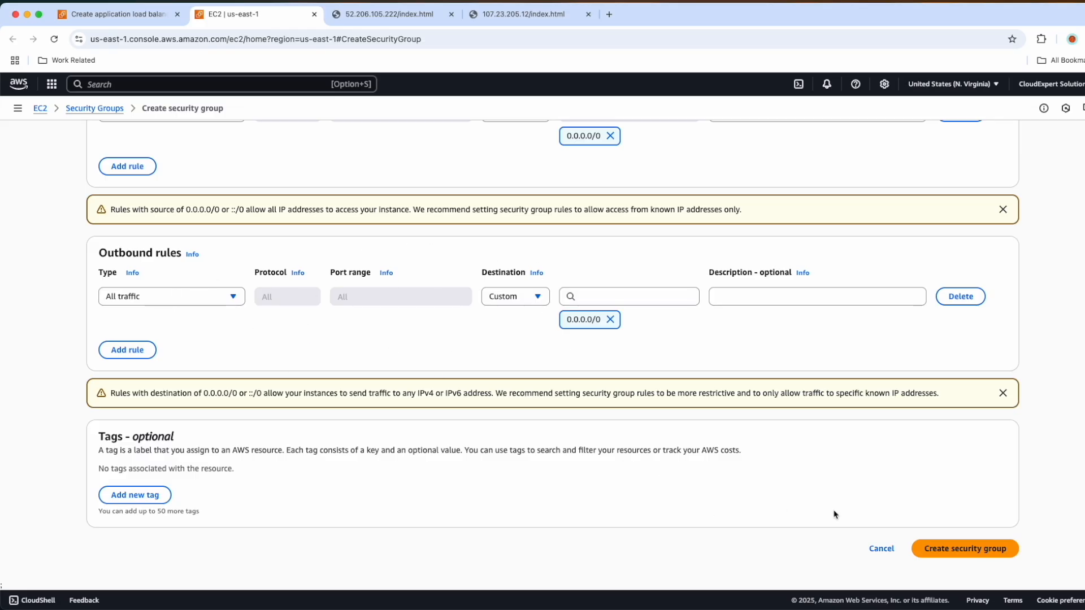
click(963, 551)
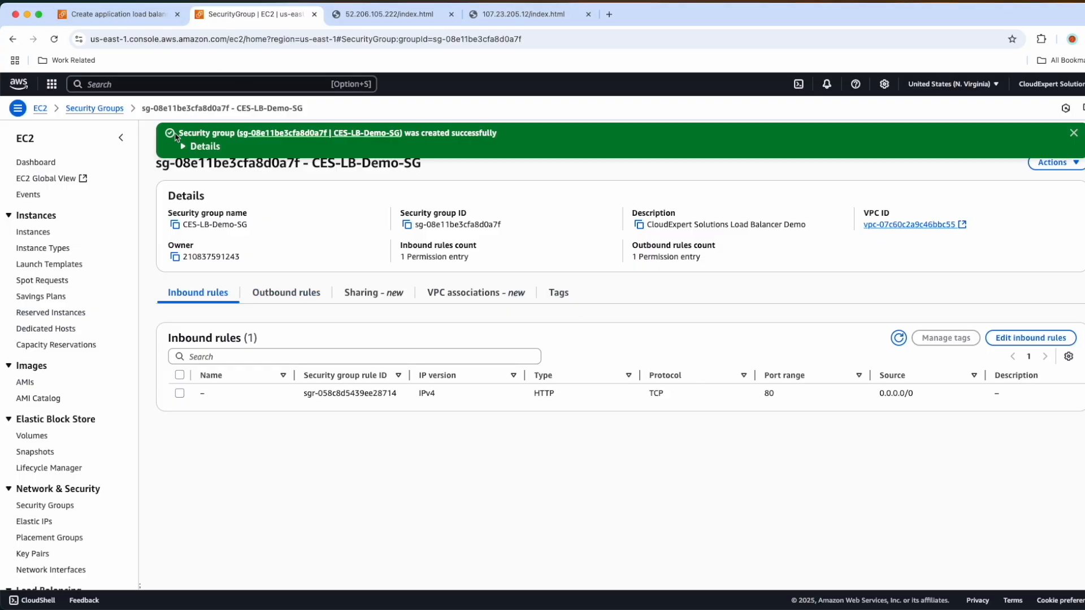
Return to the load balancer setup and assign CES-LB-Demo-SG in place of the default security group.
click(123, 17)
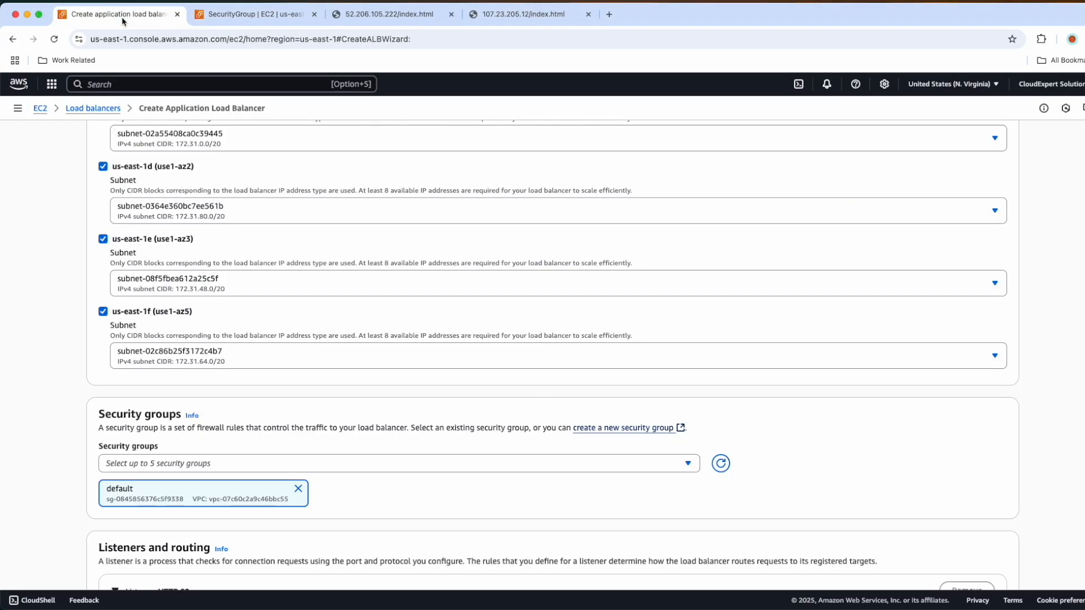
click(721, 464)
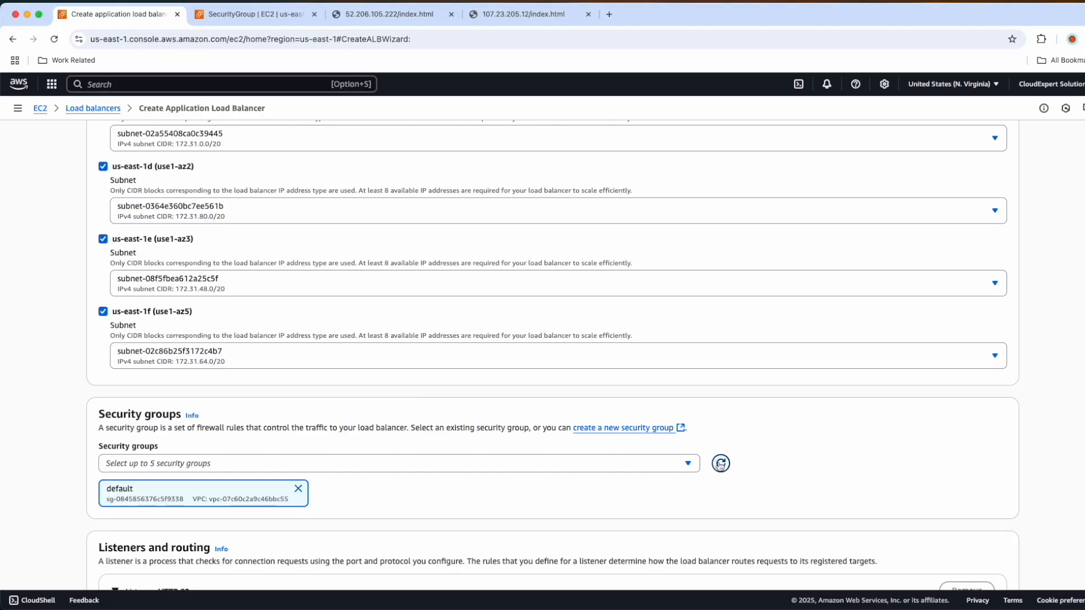
click(653, 464)
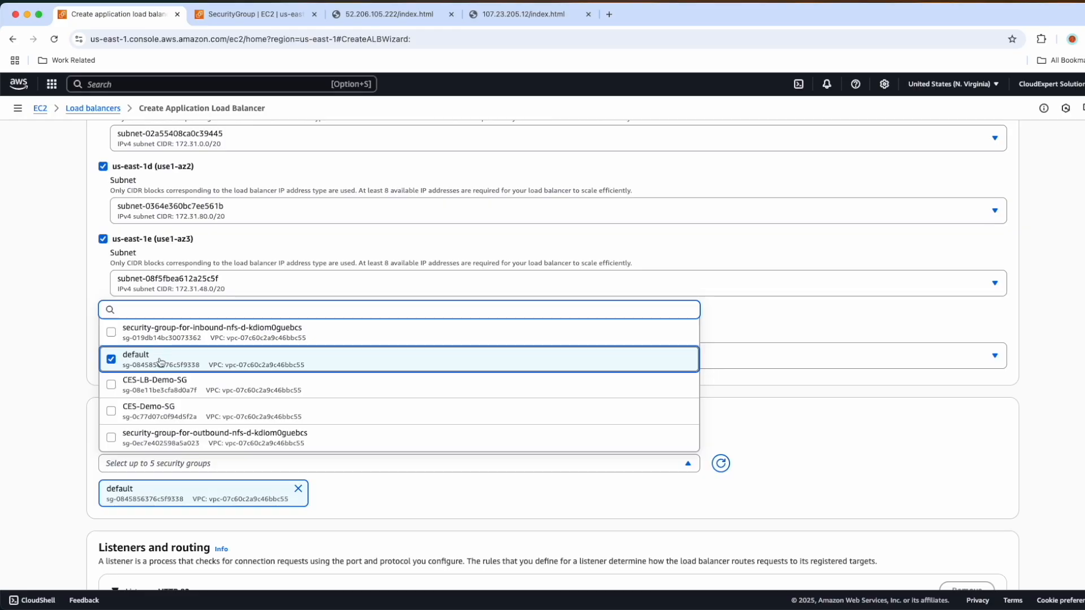
click(115, 390)
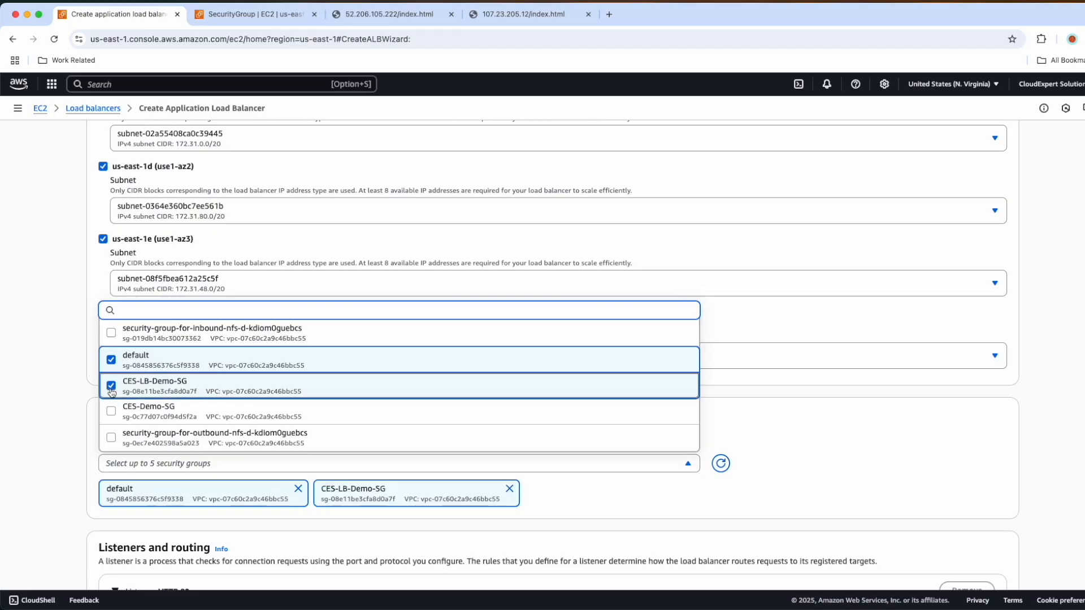
click(298, 489)
Start a new target group for the HTTP:80 listener with the Instances target type and name it CES-Demo-TGT.
scroll(364, 508, down, 3)
scroll(365, 508, down, 2)
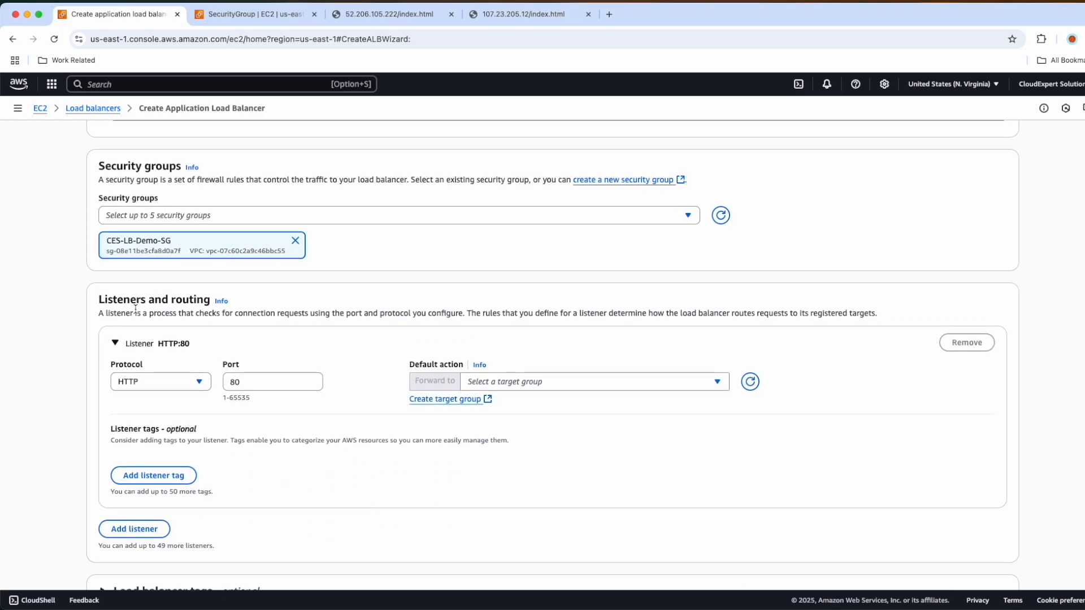
click(431, 403)
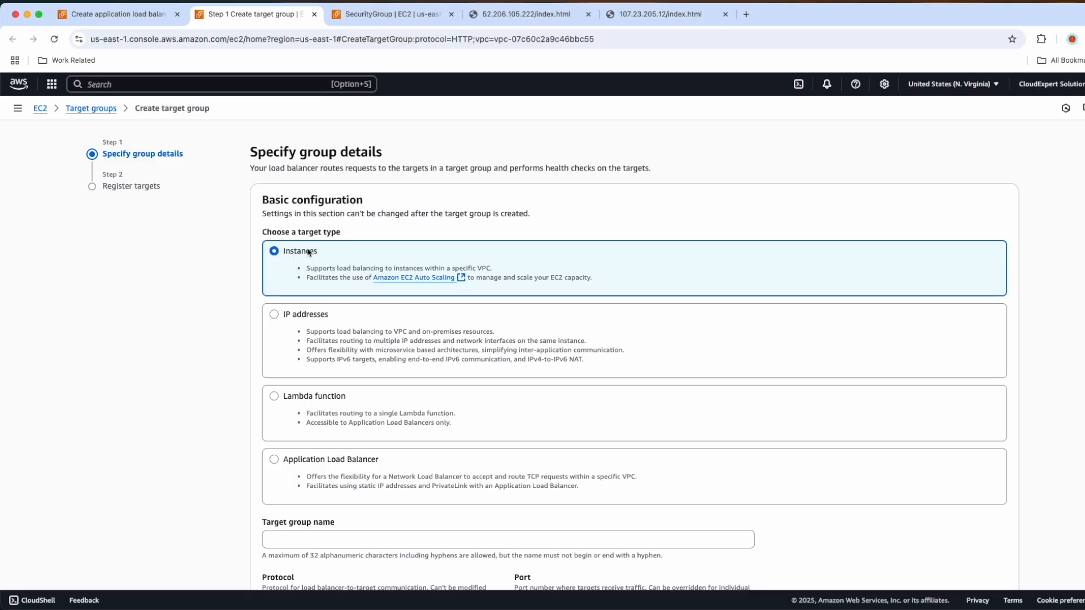
drag(282, 314, 330, 314)
scroll(329, 320, down, 2)
scroll(330, 320, down, 1)
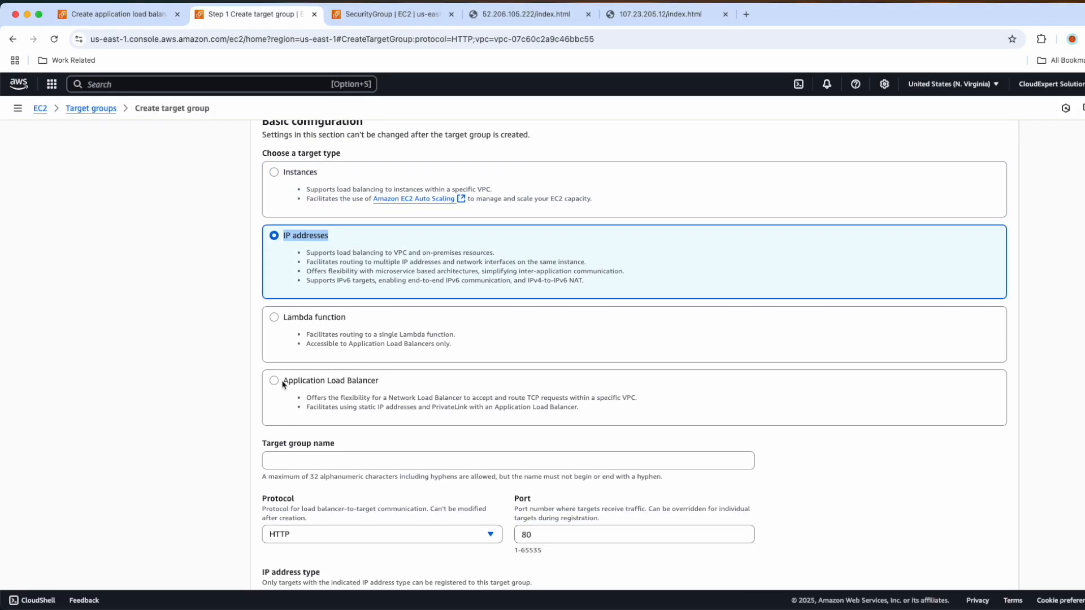
scroll(325, 368, up, 3)
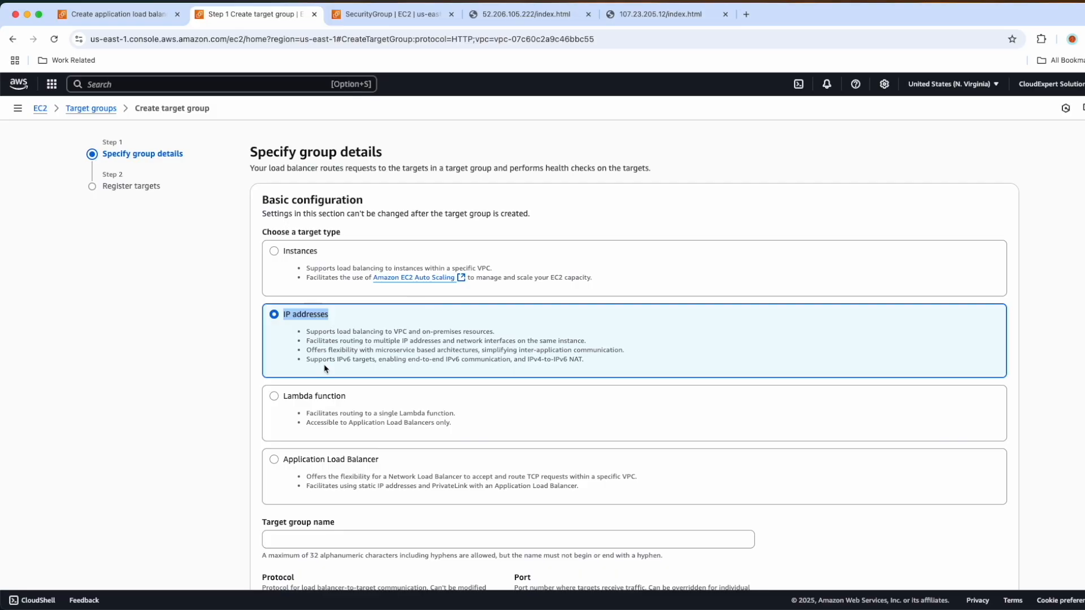
click(272, 253)
scroll(299, 394, down, 3)
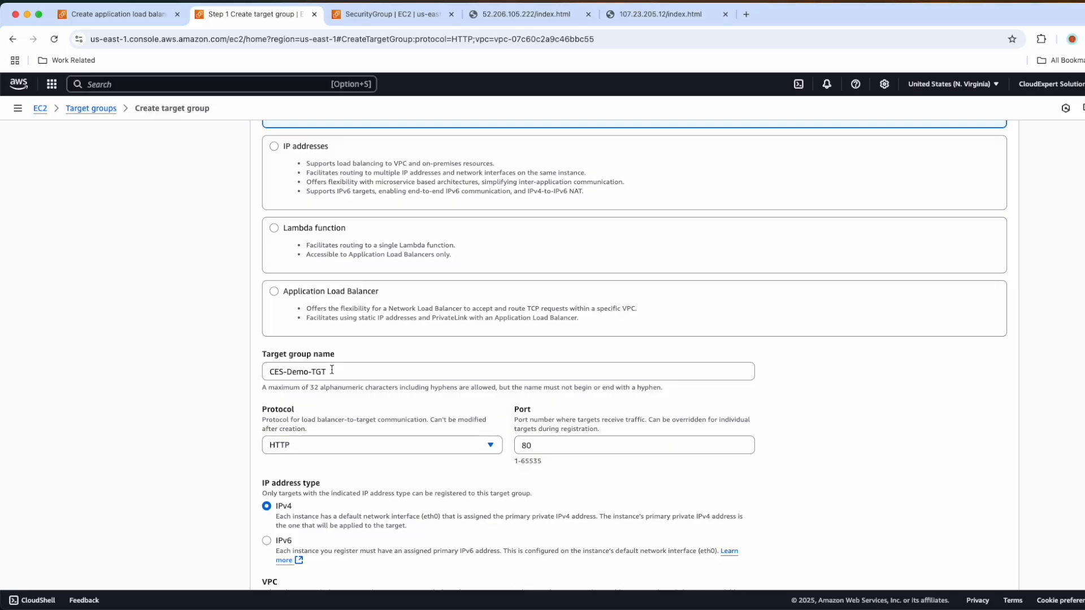
scroll(332, 370, down, 1)
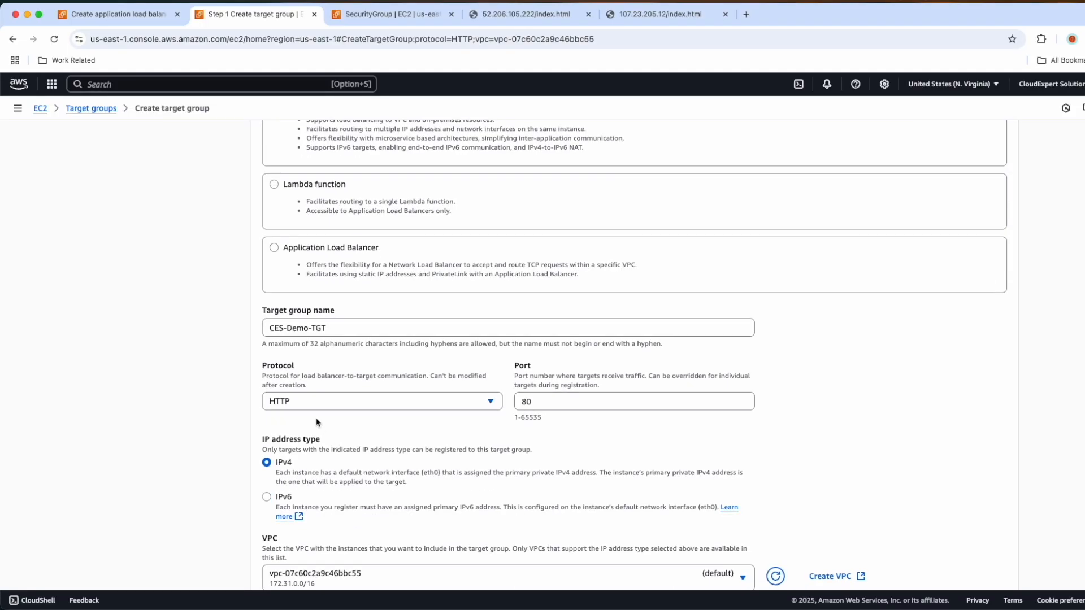
Try HTTPS as the target group's protocol and switch it back to HTTP.
click(291, 403)
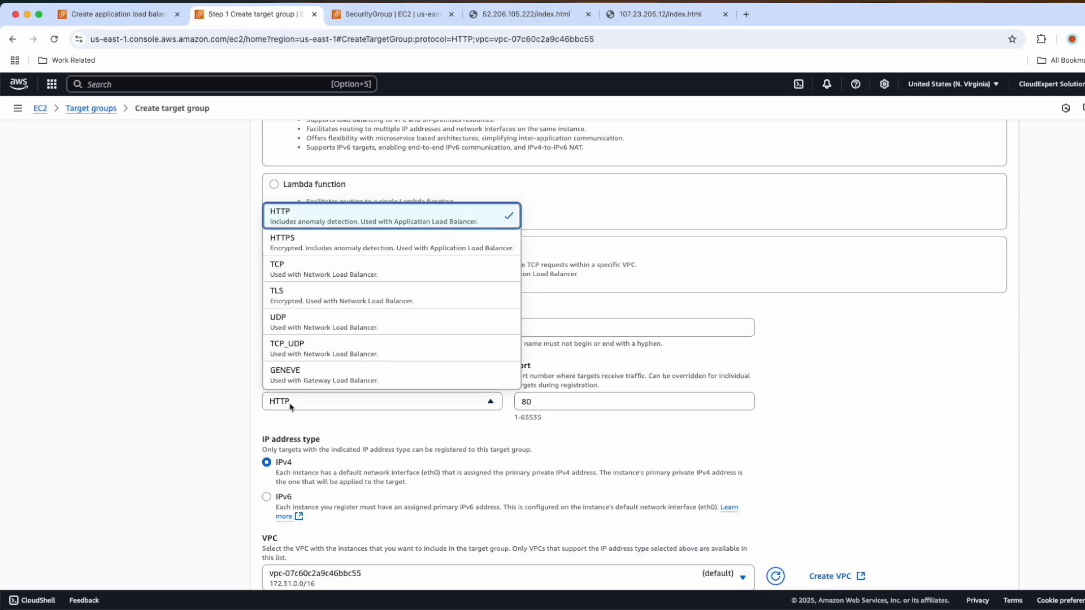
click(283, 242)
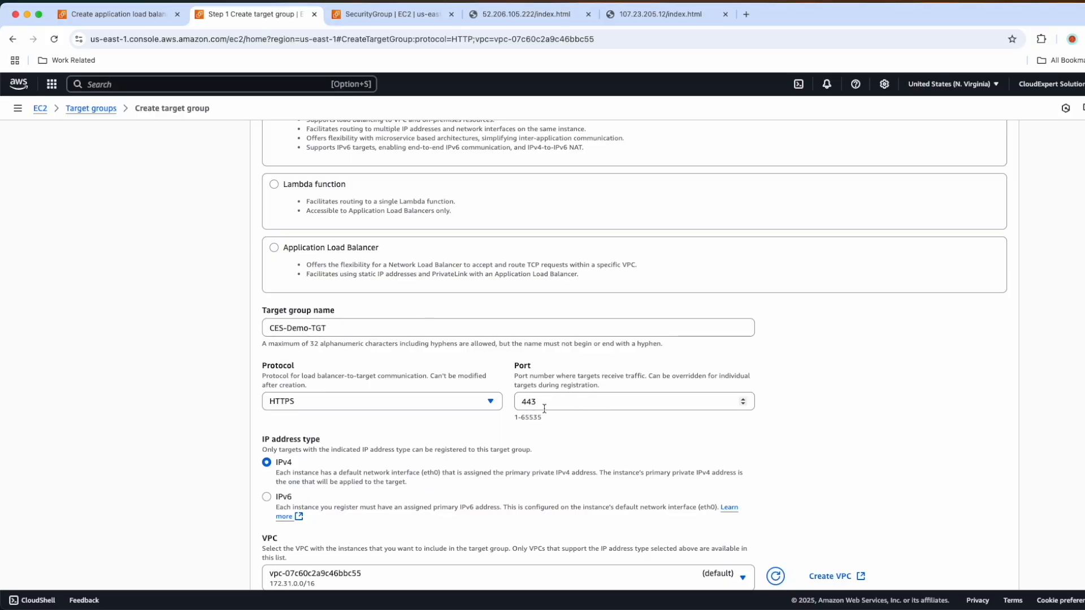
click(378, 403)
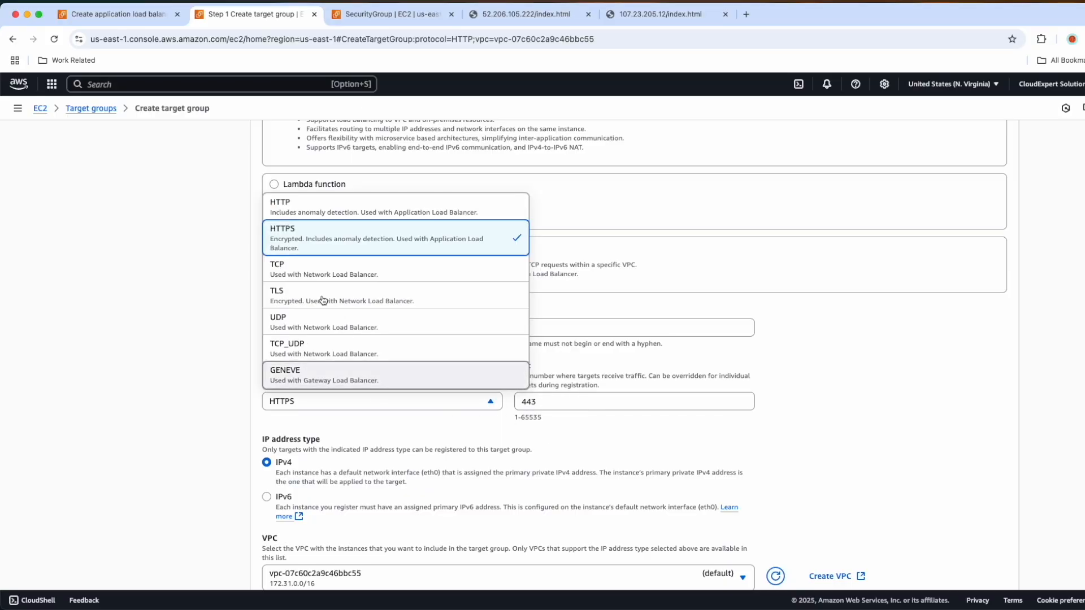
click(284, 213)
Keep the target group's default IPv4, VPC, HTTP1 and HTTP health check settings and proceed to registering targets.
scroll(270, 370, down, 2)
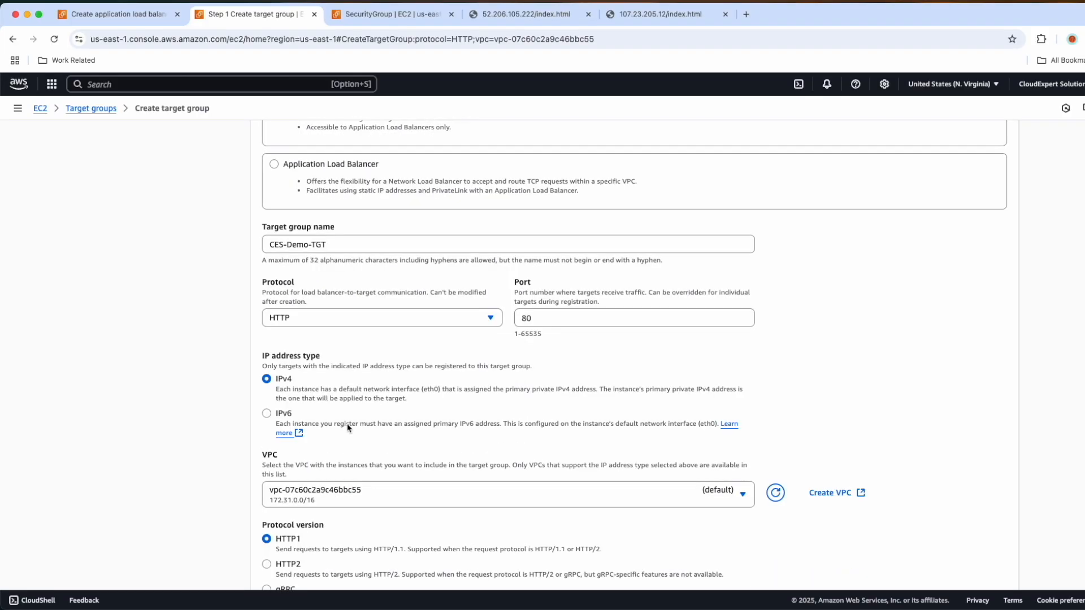
scroll(283, 382, down, 4)
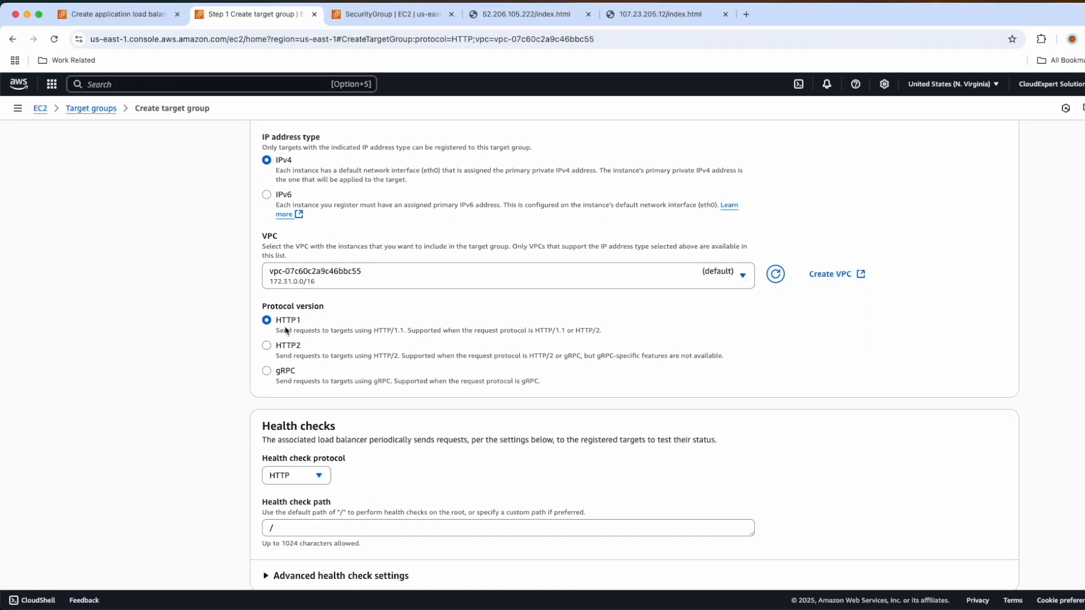
scroll(282, 354, down, 2)
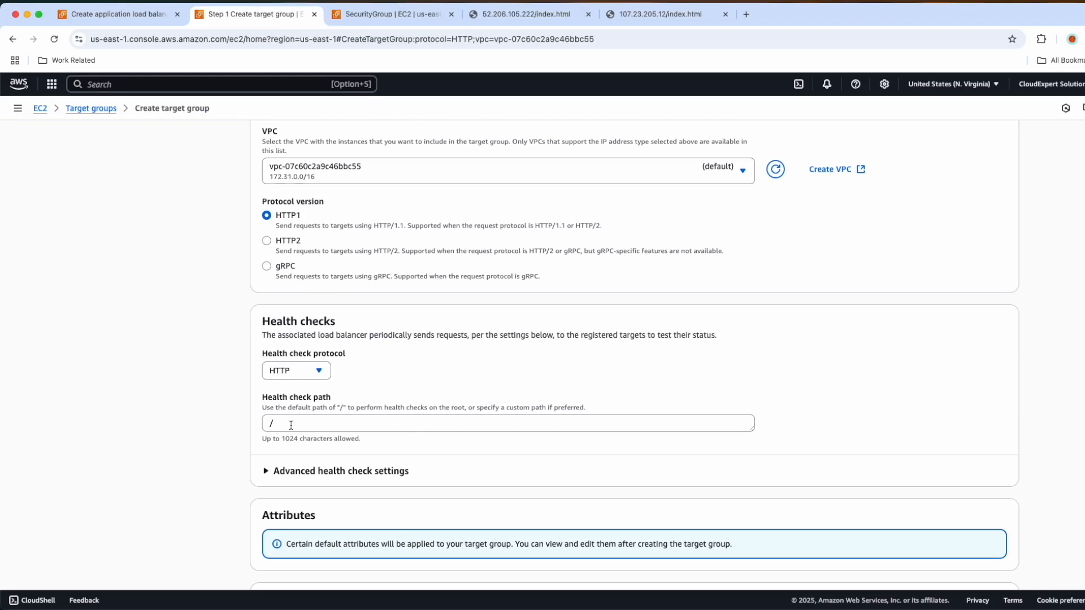
scroll(291, 425, down, 2)
click(995, 558)
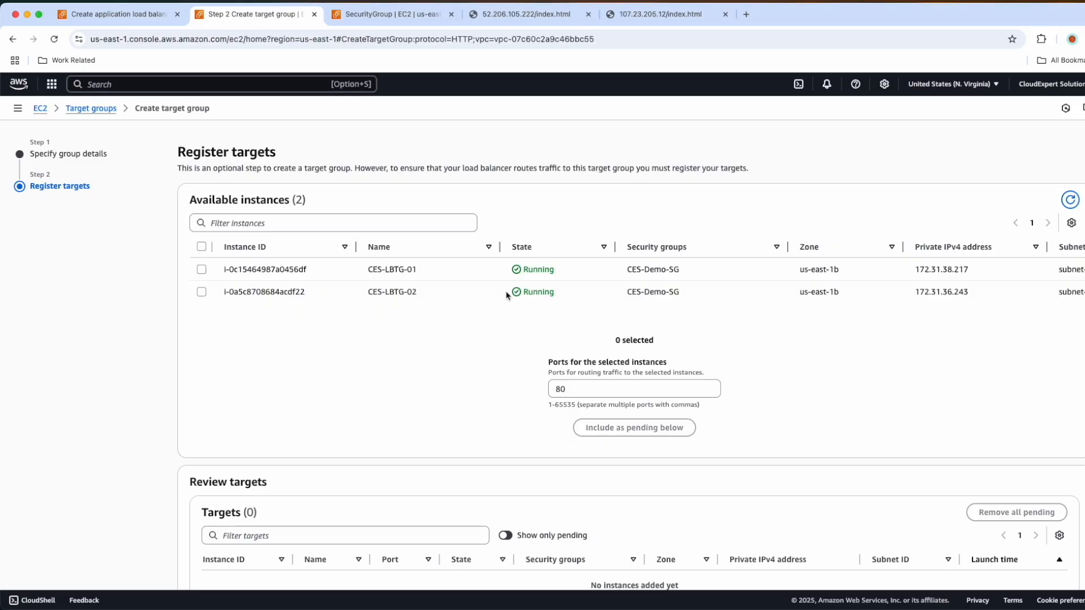
Include instances CES-LBTG-01 and CES-LBTG-02 as pending targets on port 80 and create the target group.
click(203, 269)
click(202, 293)
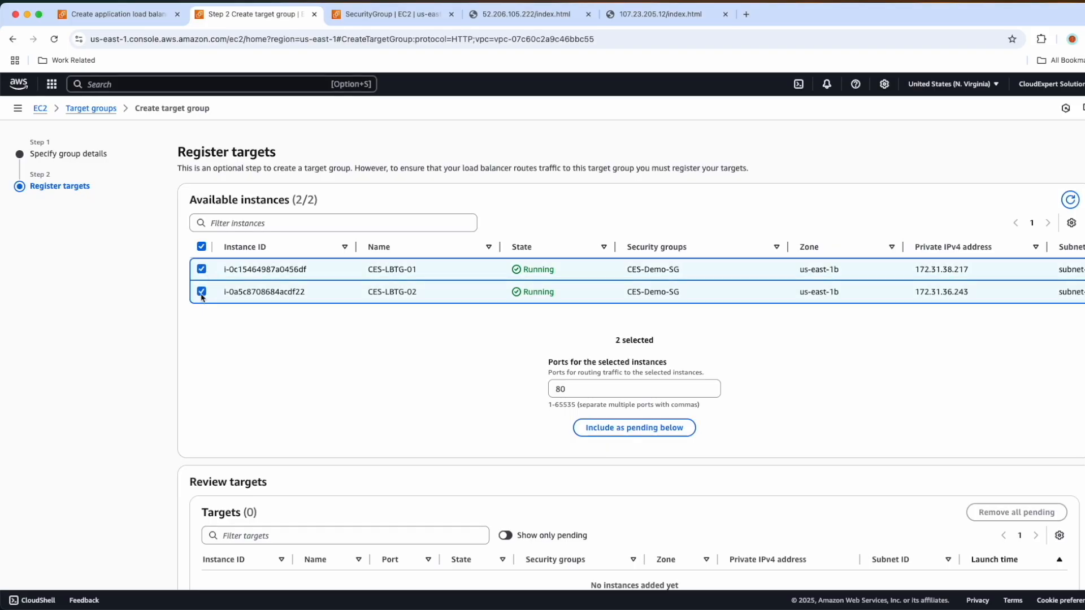
click(615, 428)
scroll(614, 432, down, 2)
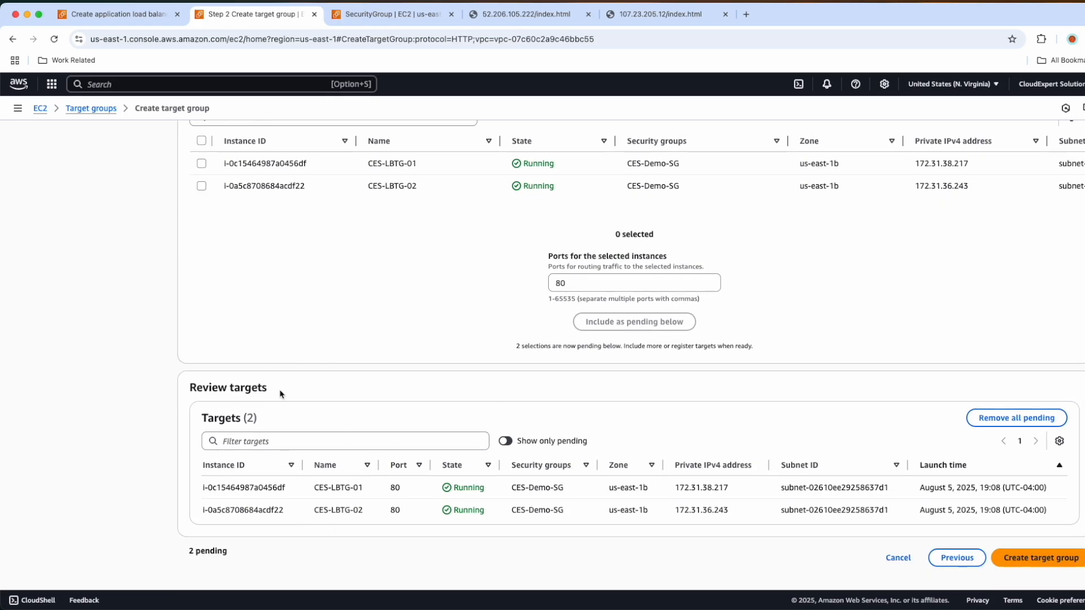
click(1039, 561)
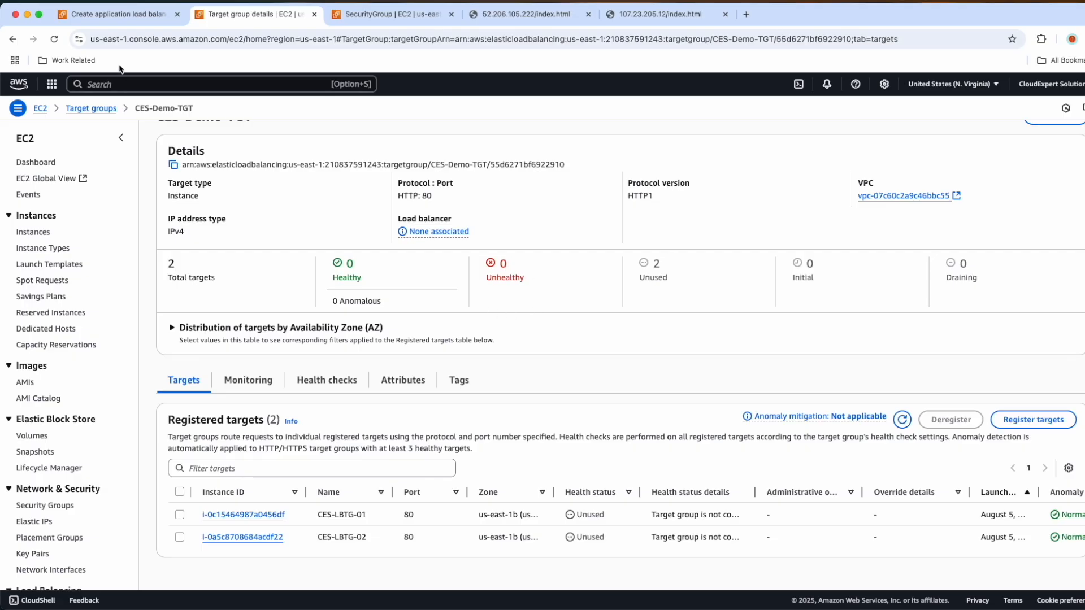
Return to the load balancer setup and set the HTTP:80 listener to forward to the CES-Demo-TGT target group.
click(113, 17)
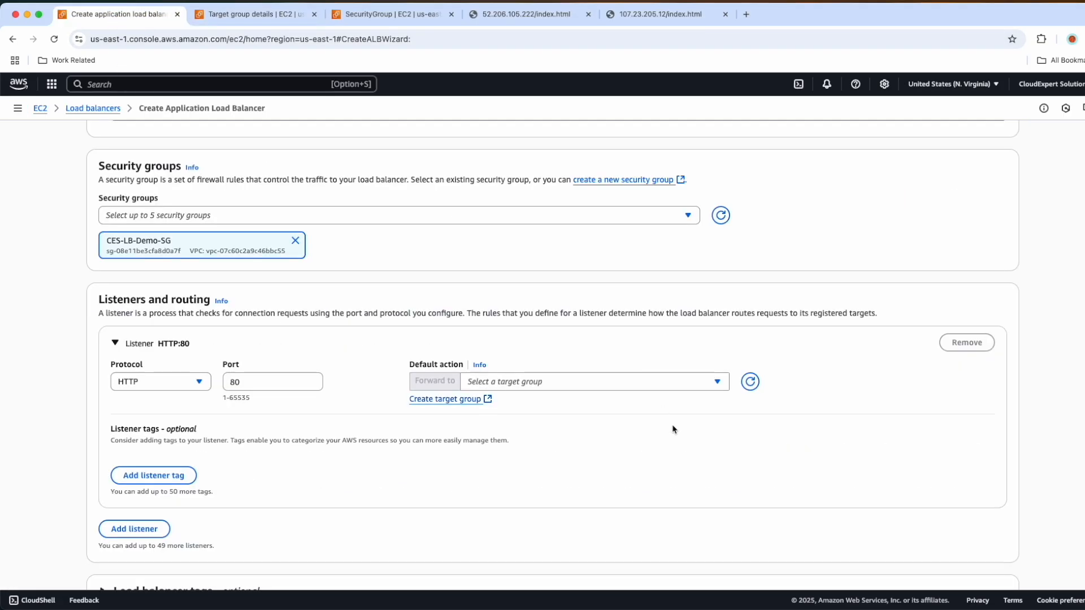
click(751, 385)
click(544, 389)
click(497, 419)
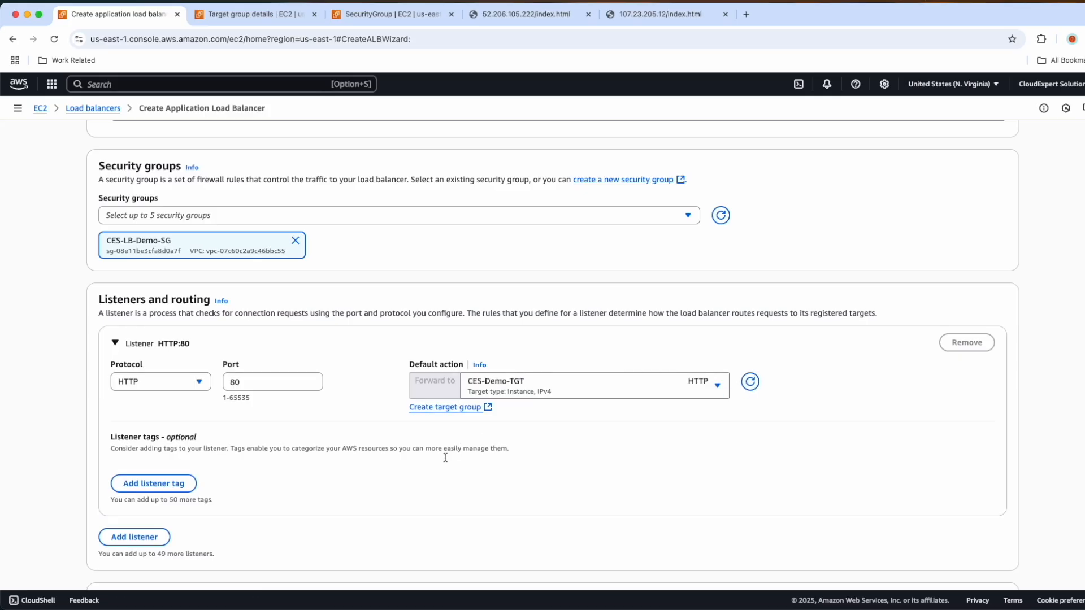
scroll(407, 496, down, 4)
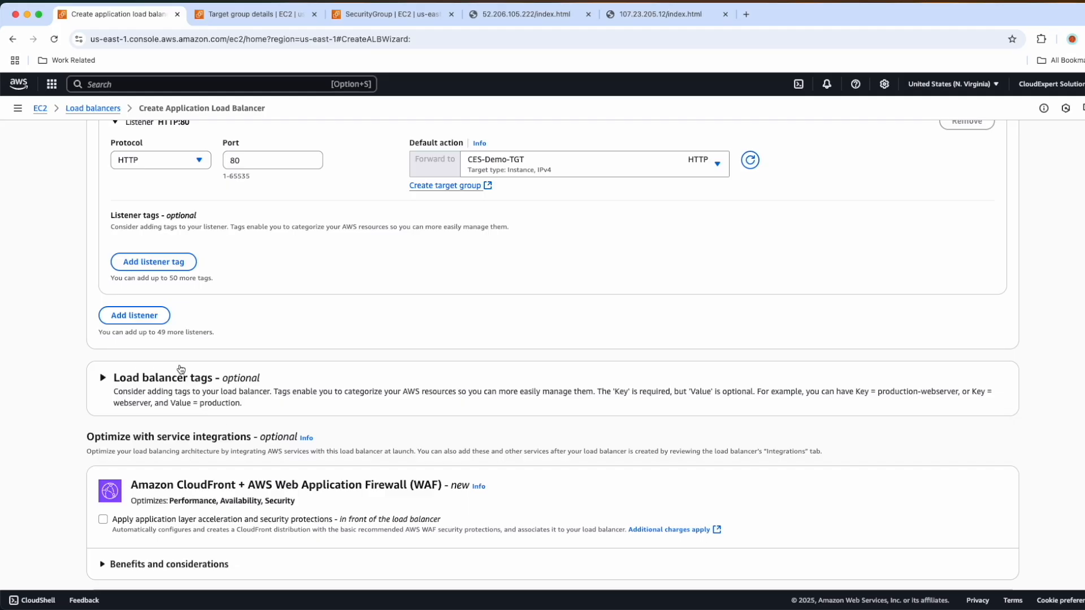
Leave the optional service integrations off, review the summary, create the CES-LB-Demo load balancer and dismiss the notices.
scroll(225, 446, down, 1)
scroll(225, 449, down, 1)
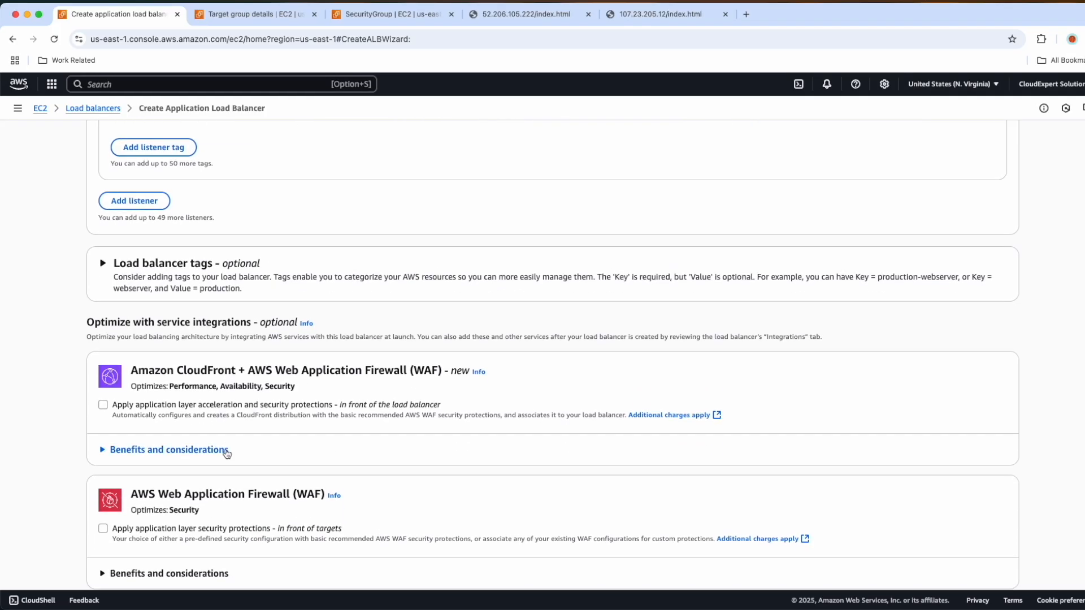
scroll(242, 494, down, 3)
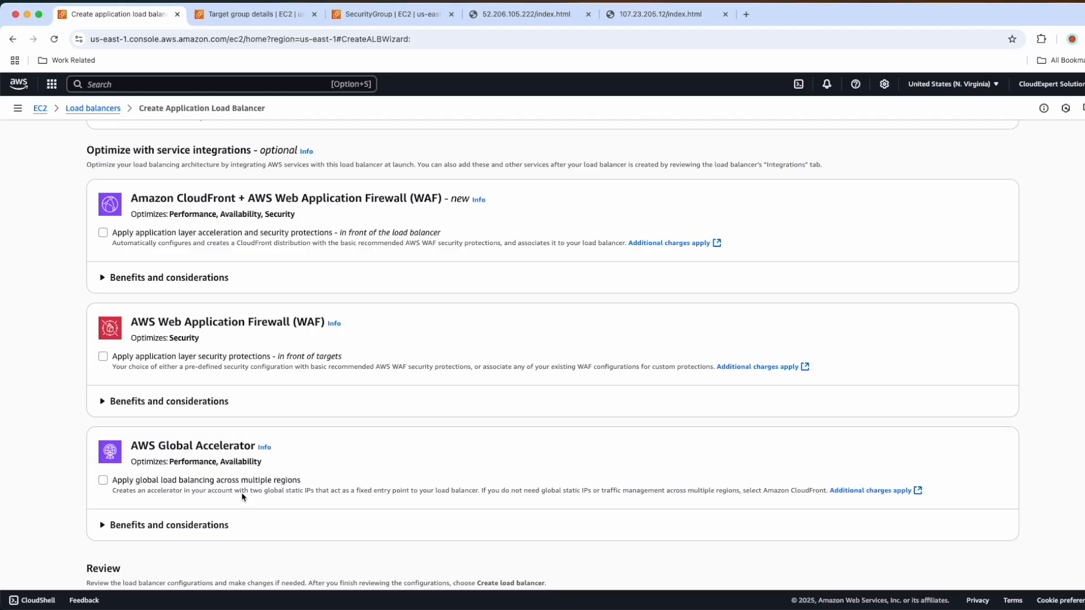
scroll(242, 493, down, 5)
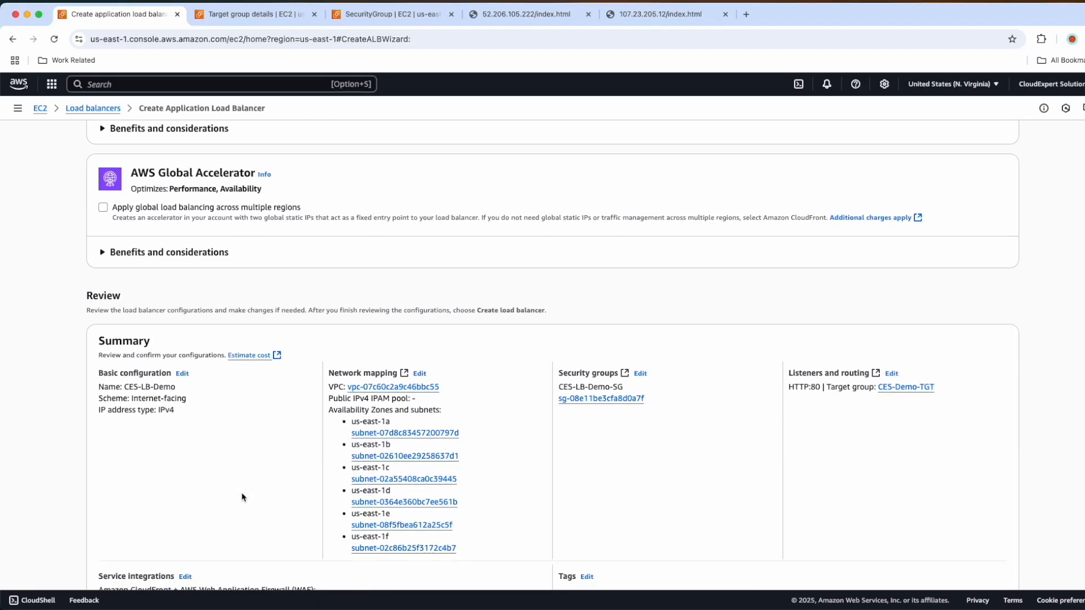
scroll(242, 497, down, 5)
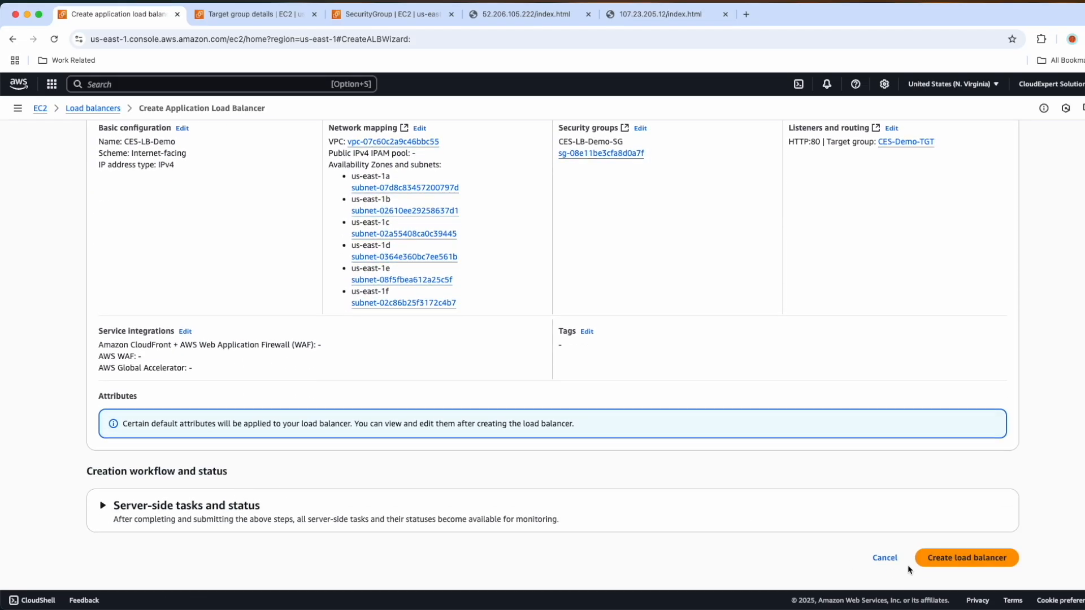
click(959, 561)
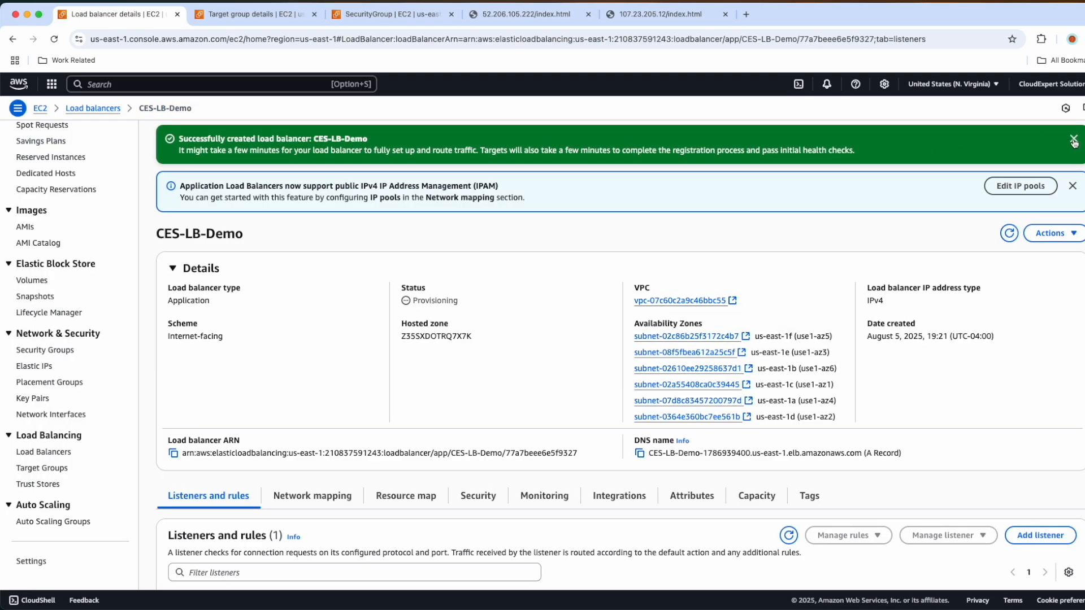
click(1073, 138)
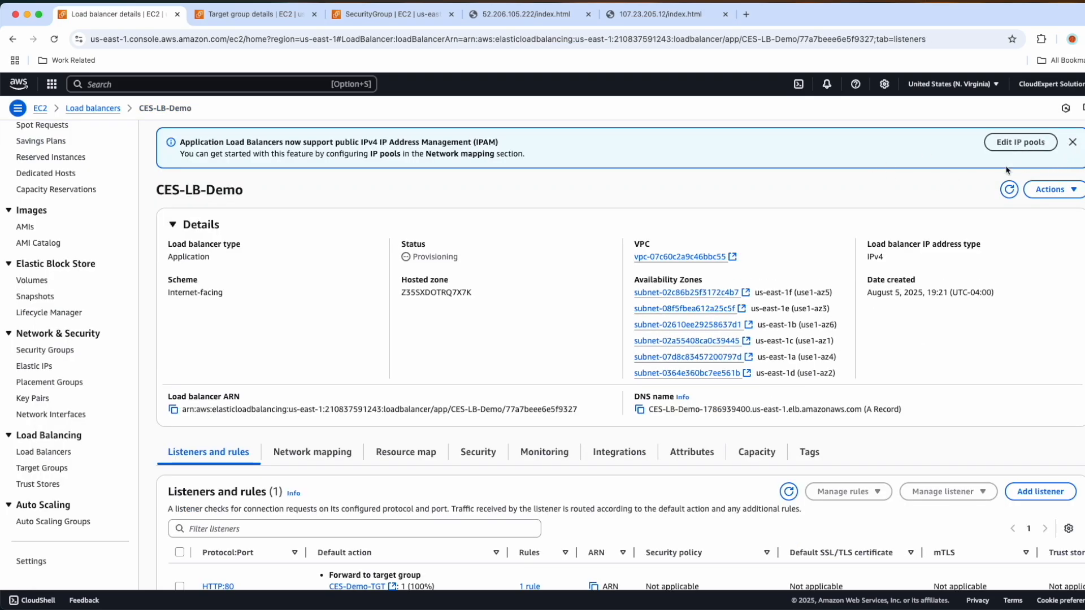
click(1072, 142)
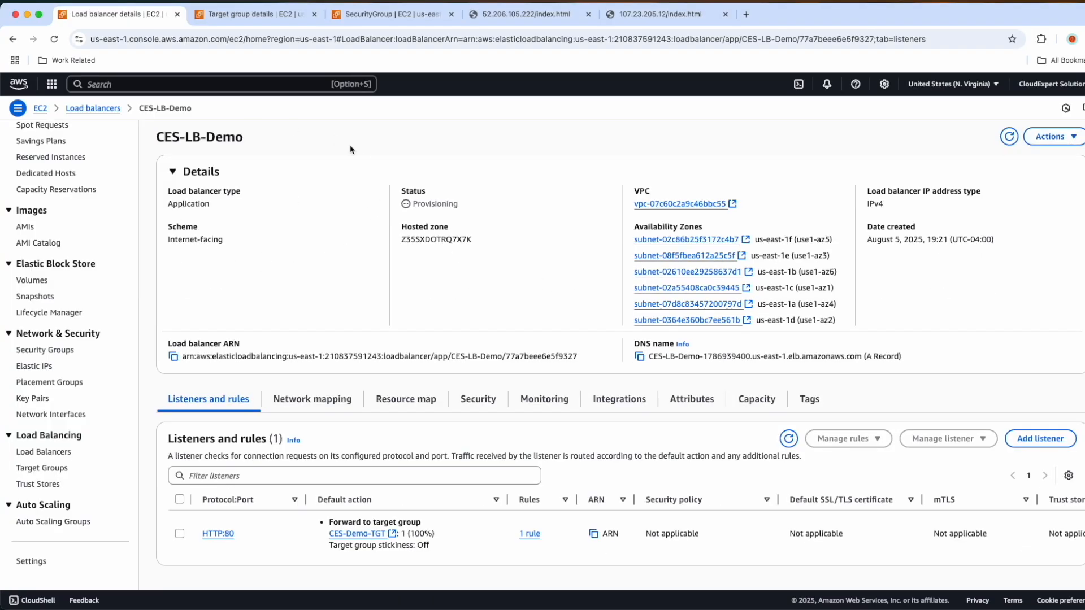
Open the load balancers list, select CES-LB-Demo and examine its listener rules and its network mapping with zones and subnets.
click(45, 452)
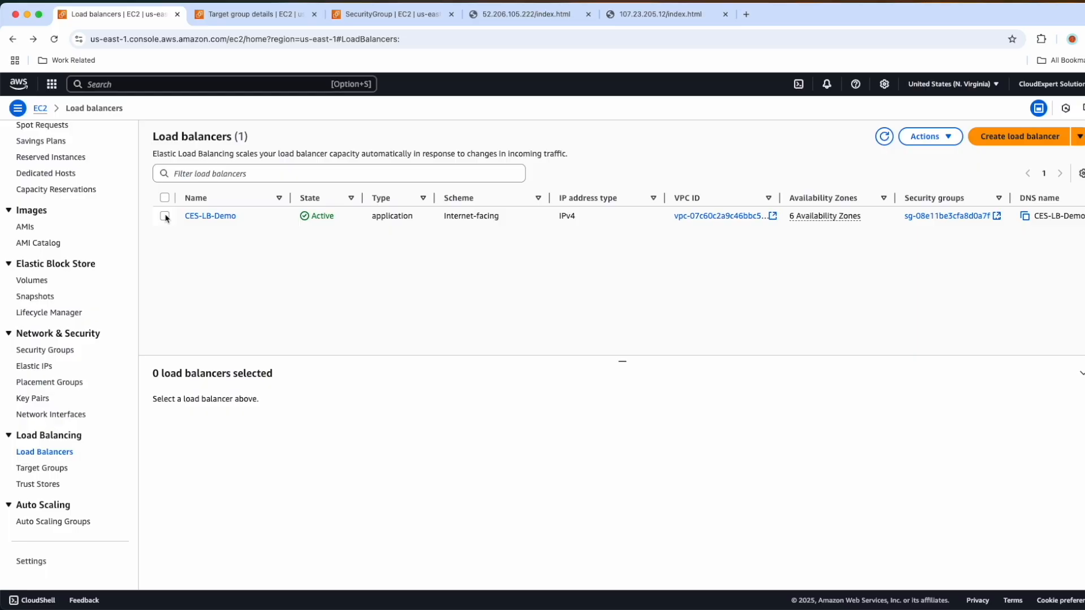
click(165, 216)
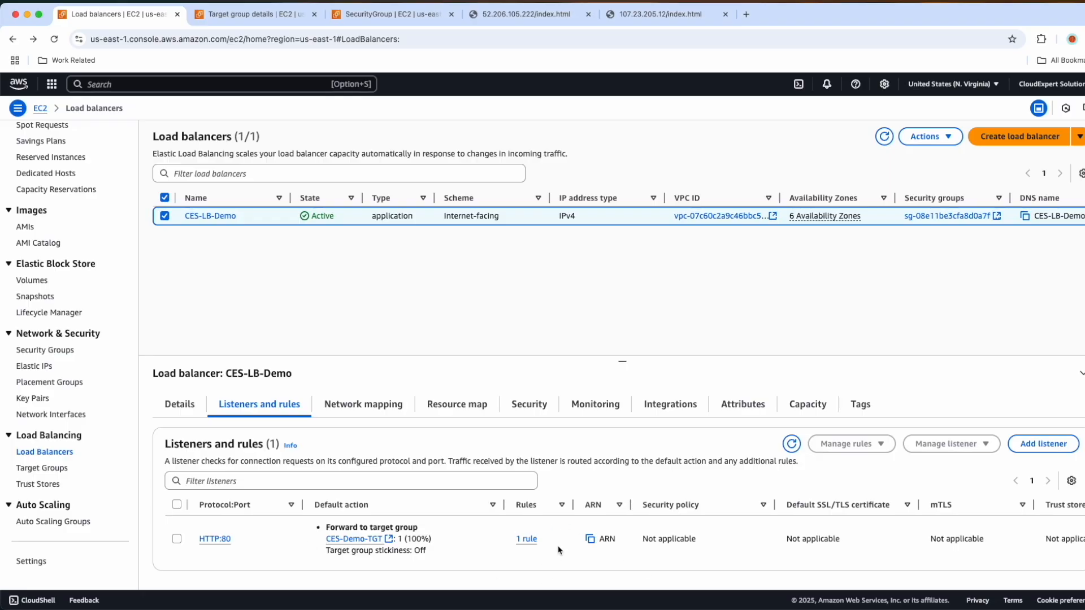
click(363, 411)
scroll(360, 468, down, 2)
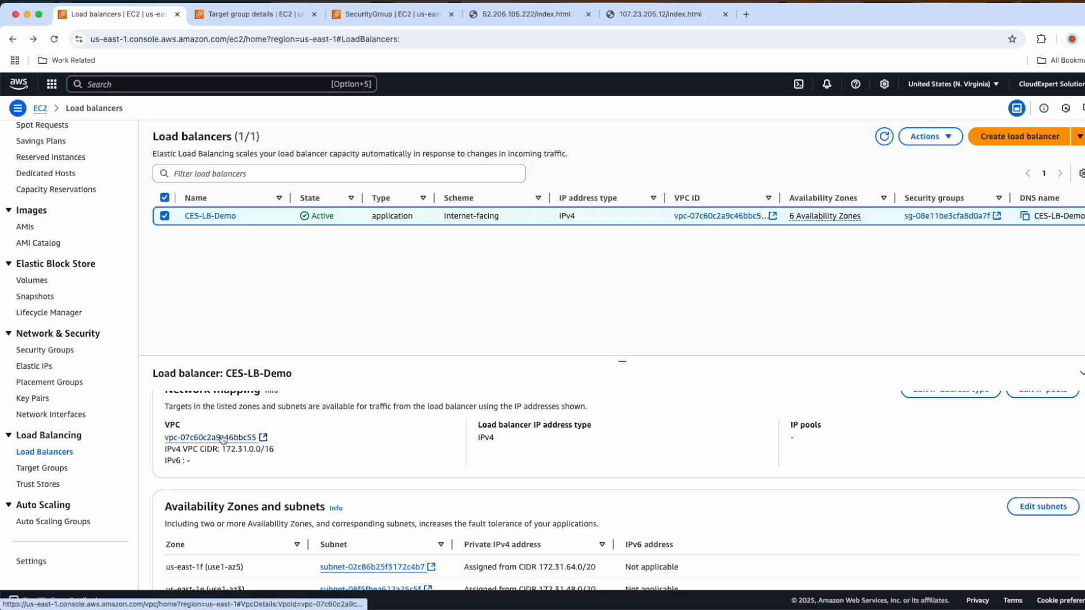
scroll(222, 439, down, 2)
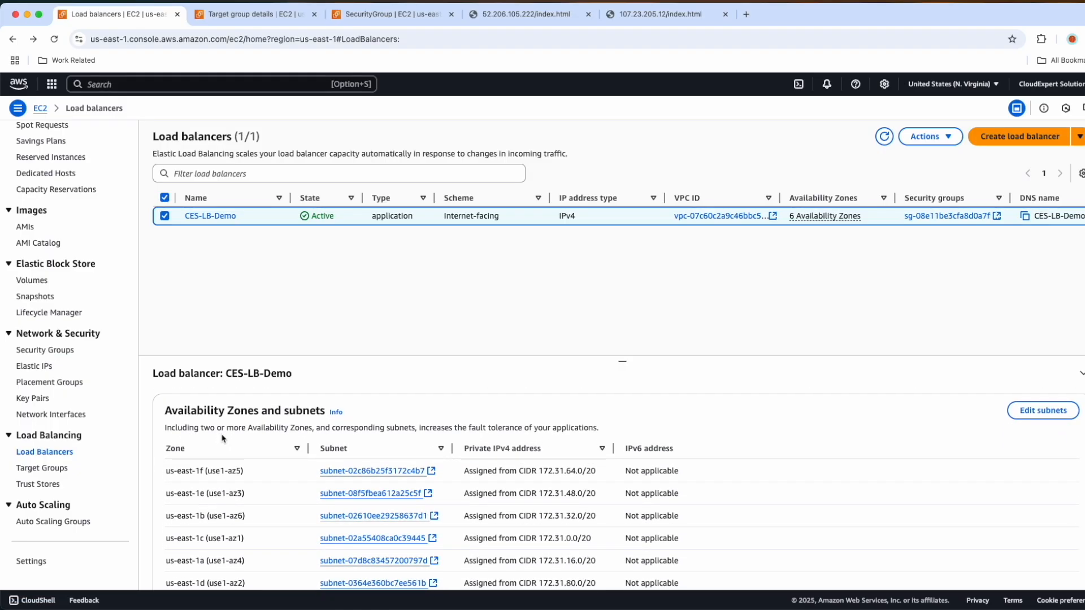
scroll(274, 484, up, 3)
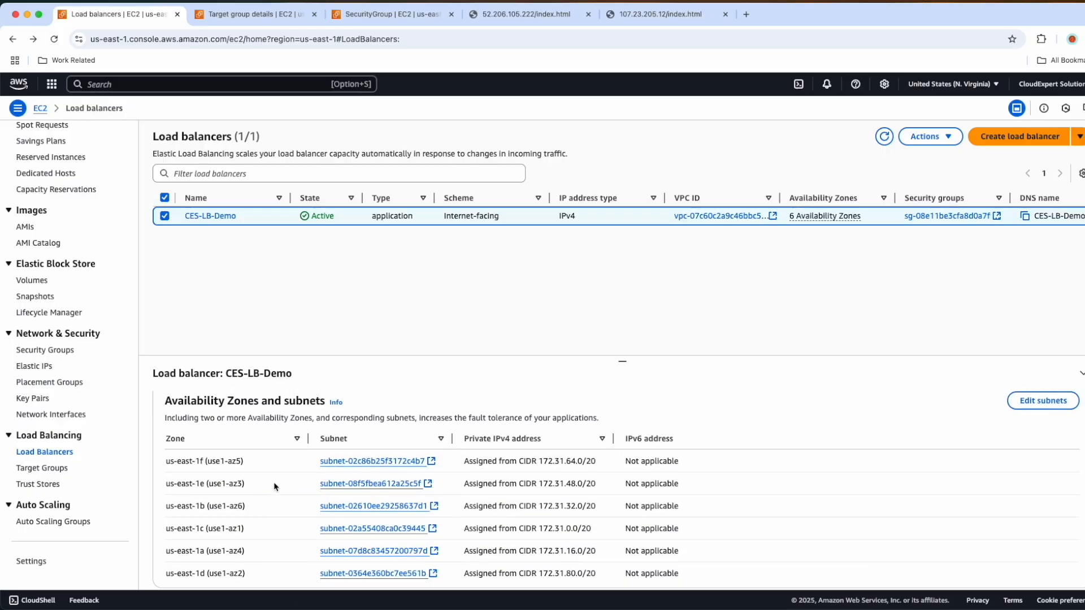
Examine CES-LB-Demo's resource map in an enlarged details pane, along with its security group, monitoring charts and service integrations.
click(458, 405)
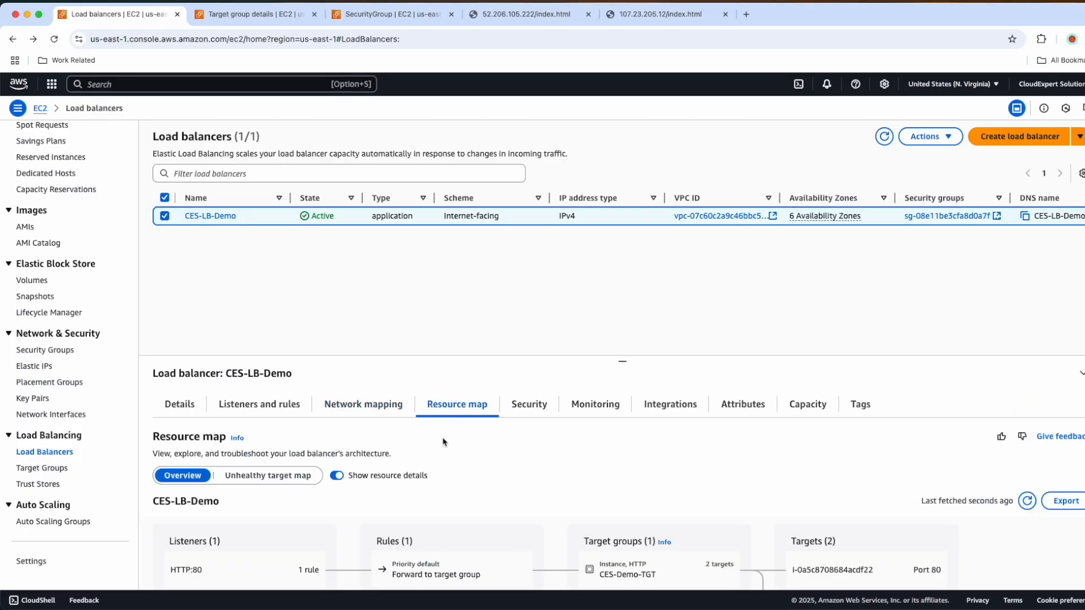
scroll(479, 471, down, 1)
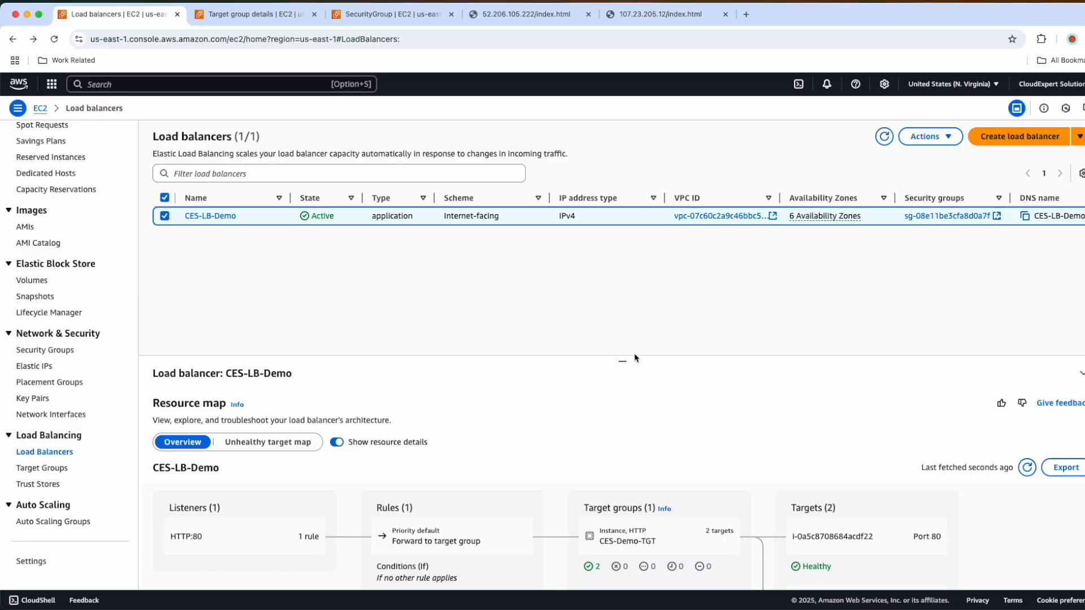
drag(621, 362, 622, 288)
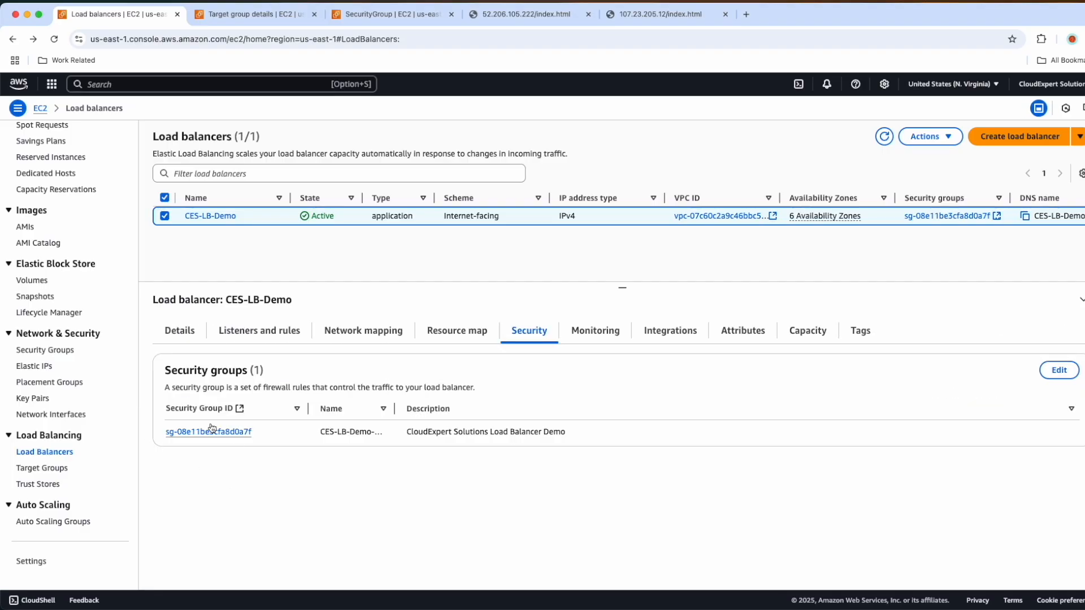
click(608, 331)
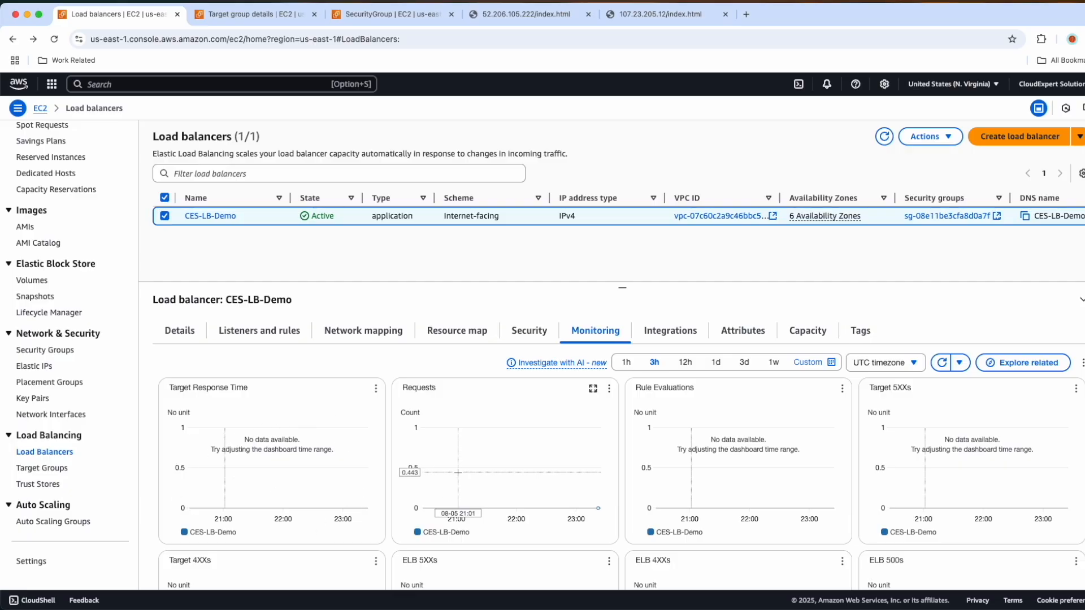
click(663, 331)
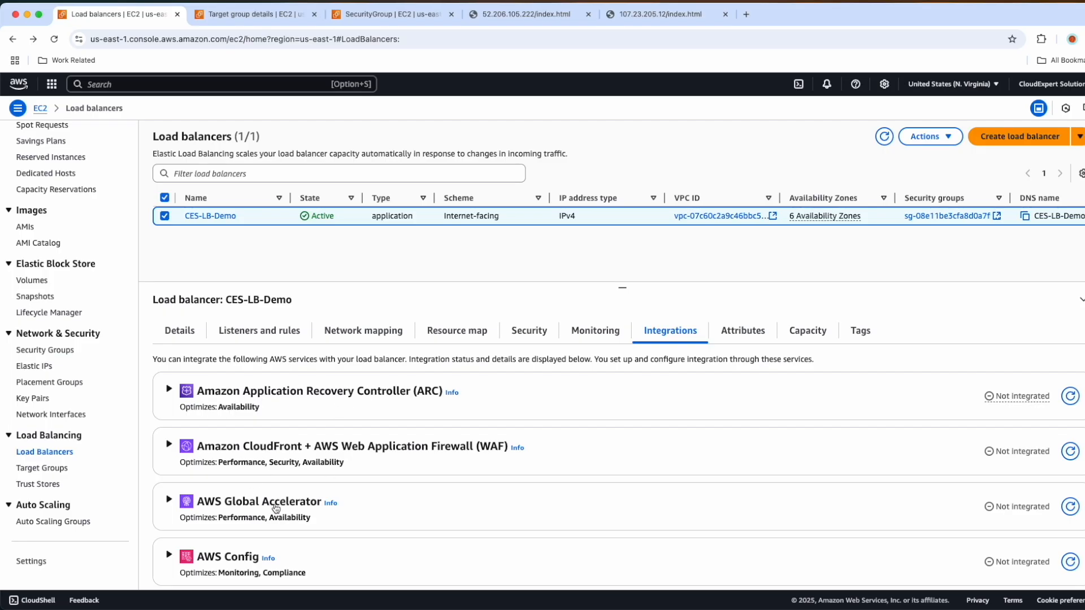
scroll(276, 509, down, 2)
Copy CES-LB-Demo's DNS name from its details and open that address in a new browser tab.
click(179, 331)
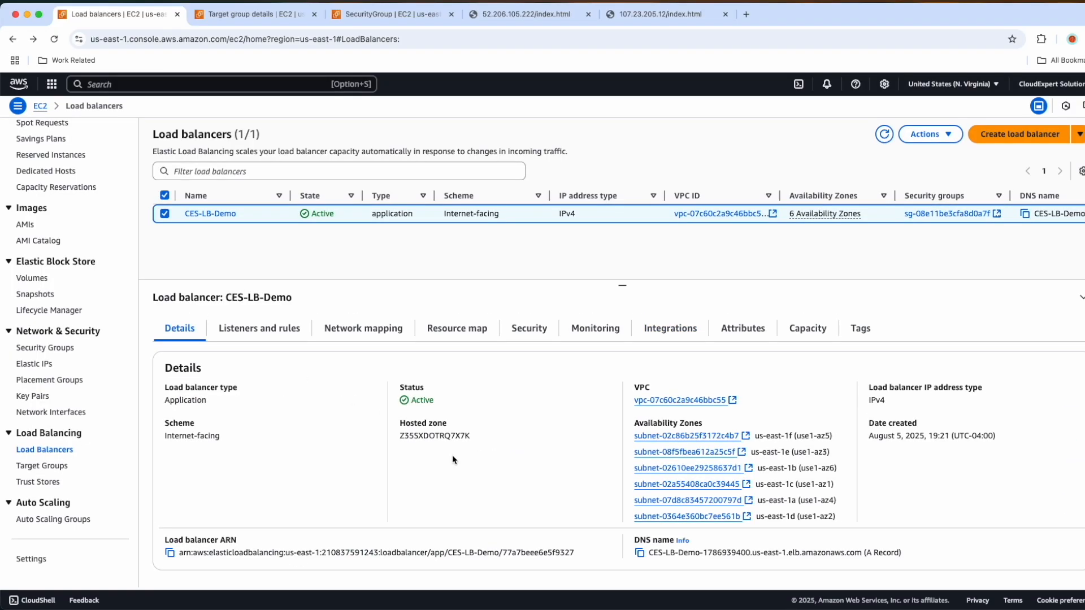
click(640, 557)
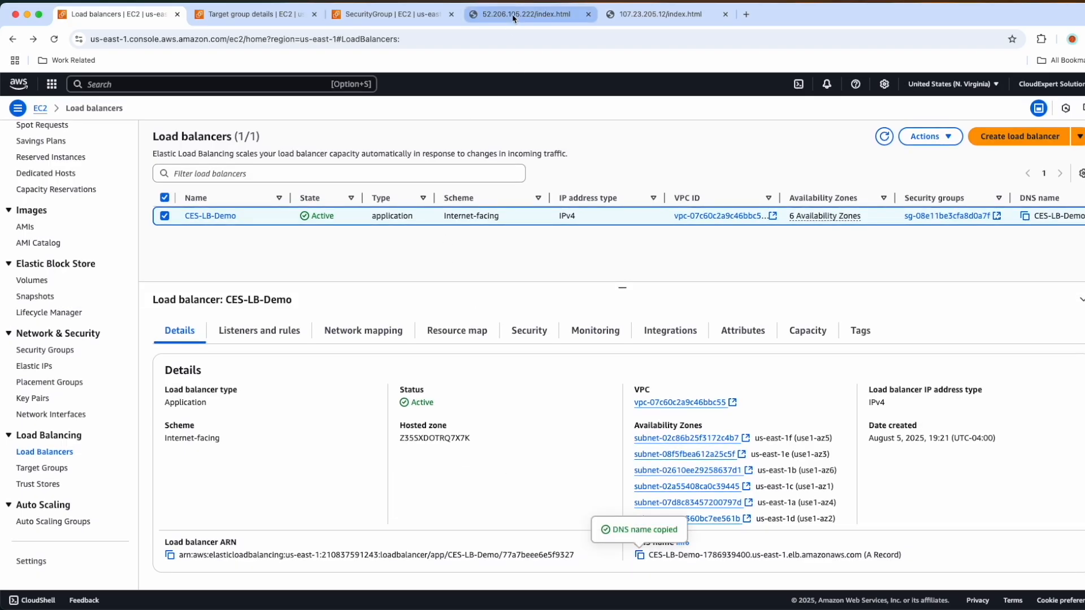
click(746, 14)
key(super+v)
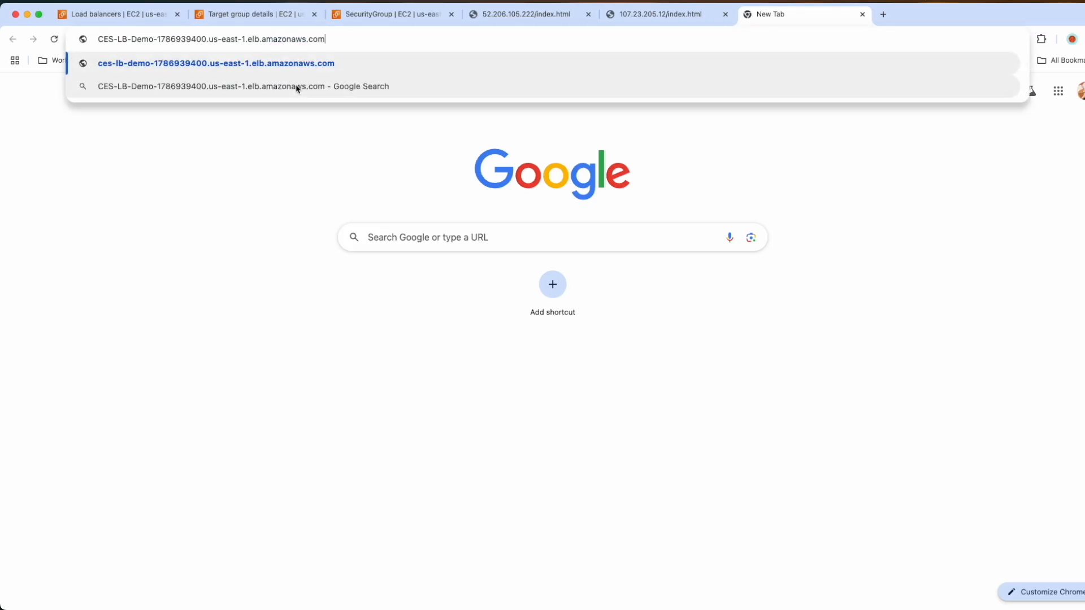
key(Return)
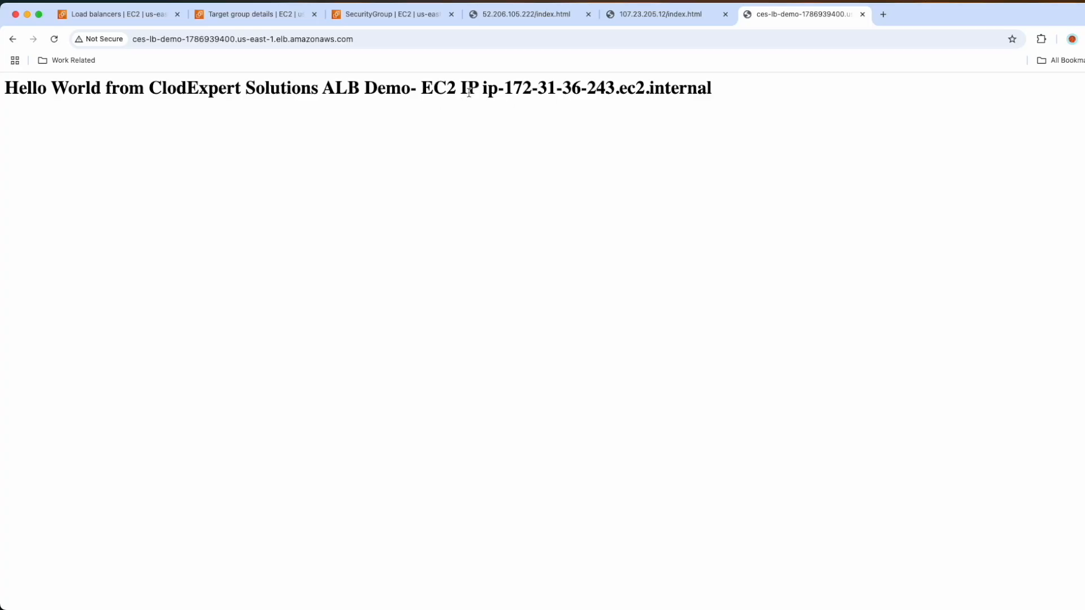
Compare the IP shown on the load balancer's web page with the private IPv4 address of instance CES-LBTG-02.
drag(509, 89, 611, 88)
click(564, 89)
click(129, 20)
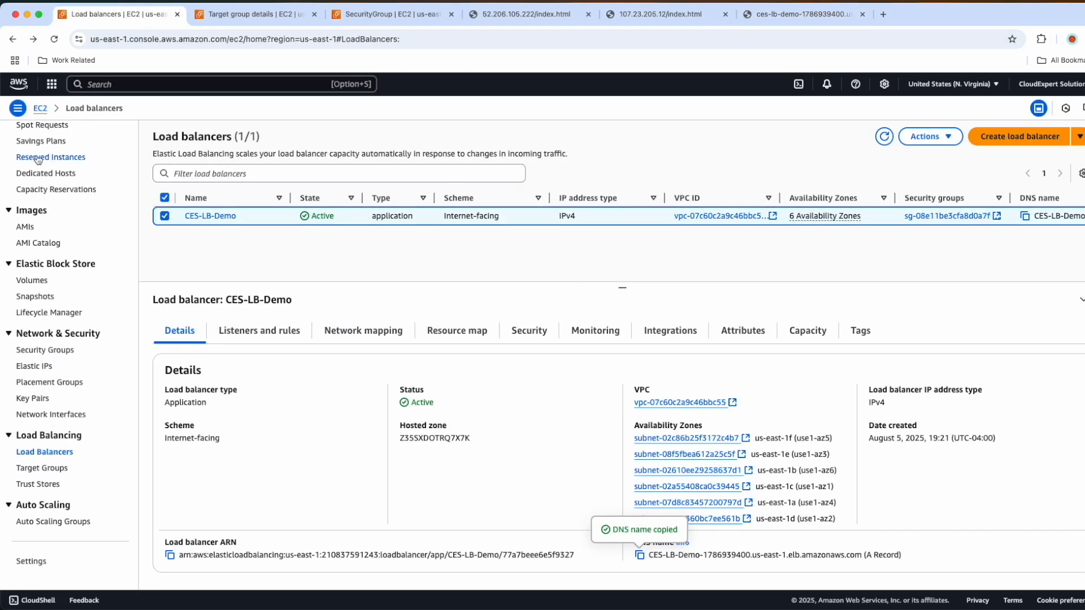
scroll(88, 157, up, 3)
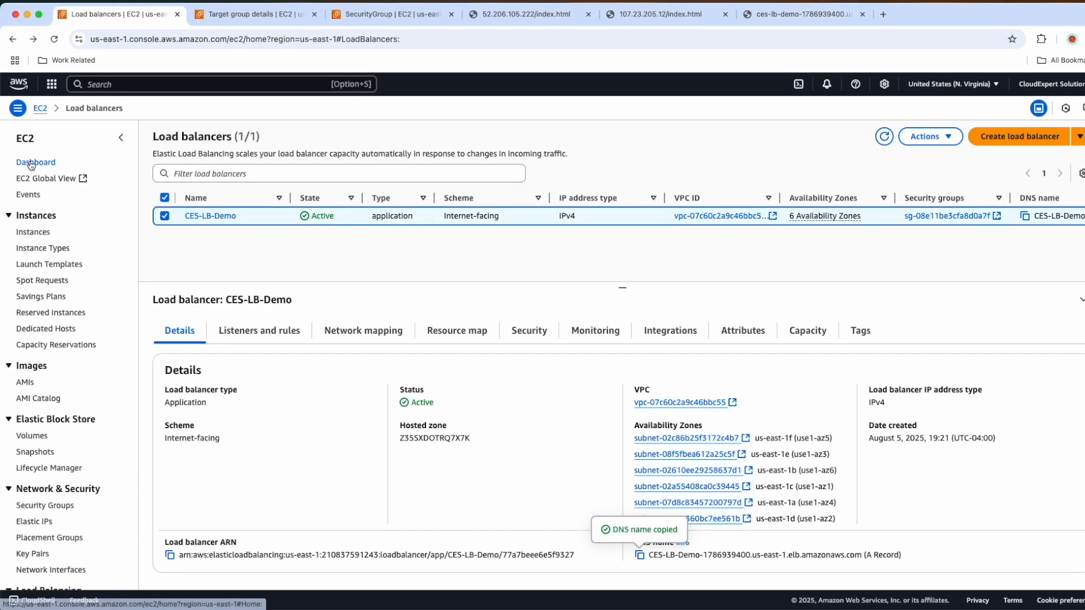
click(31, 163)
click(205, 188)
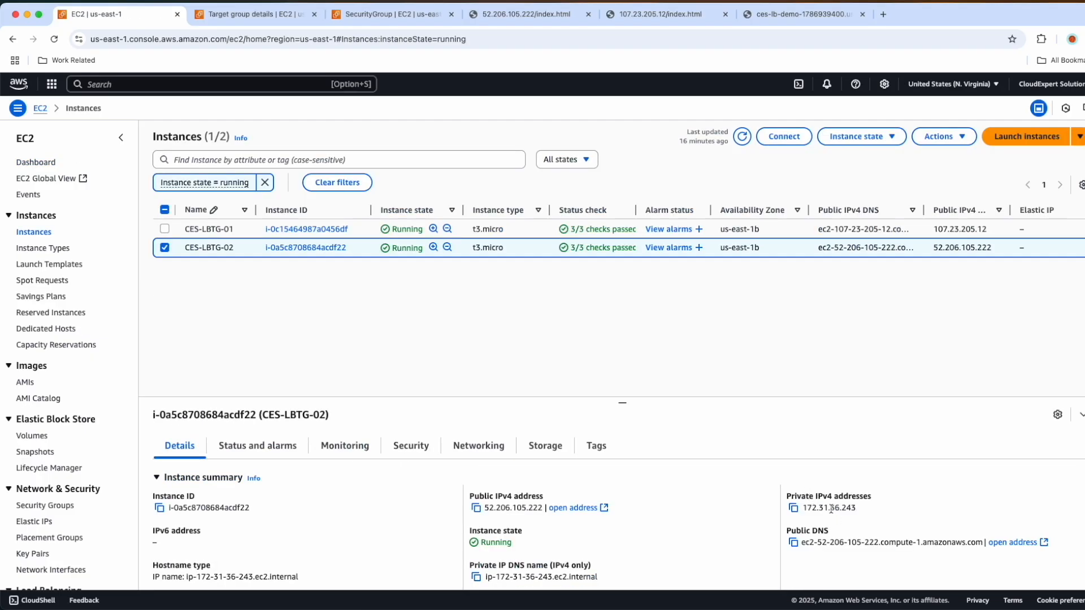
drag(830, 507, 865, 510)
Reload the load balancer's web page several times and check which instance IP answers each request.
click(772, 14)
click(54, 38)
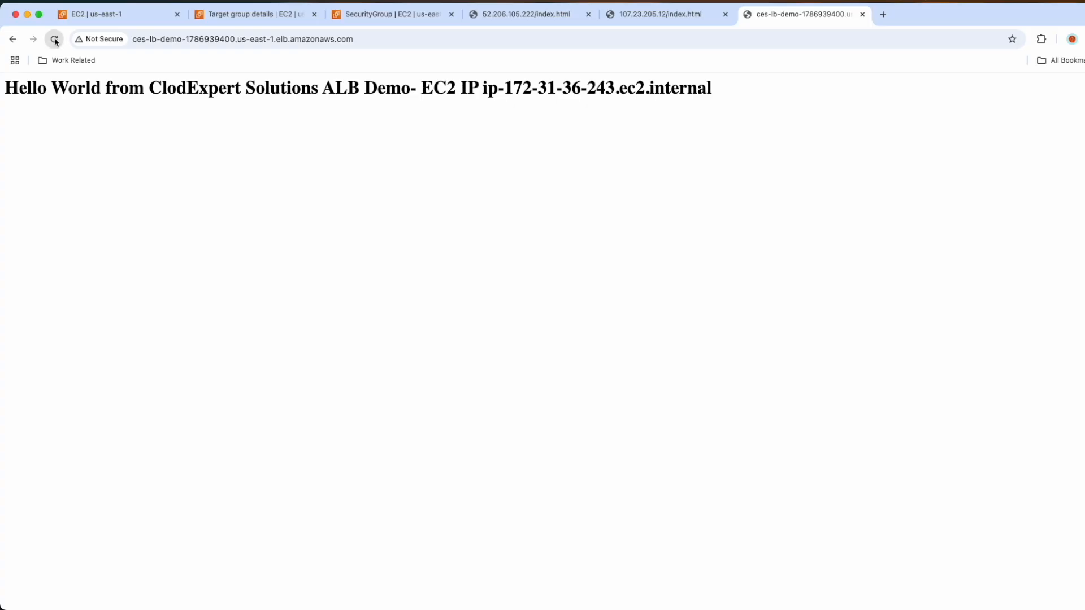
drag(562, 88, 616, 88)
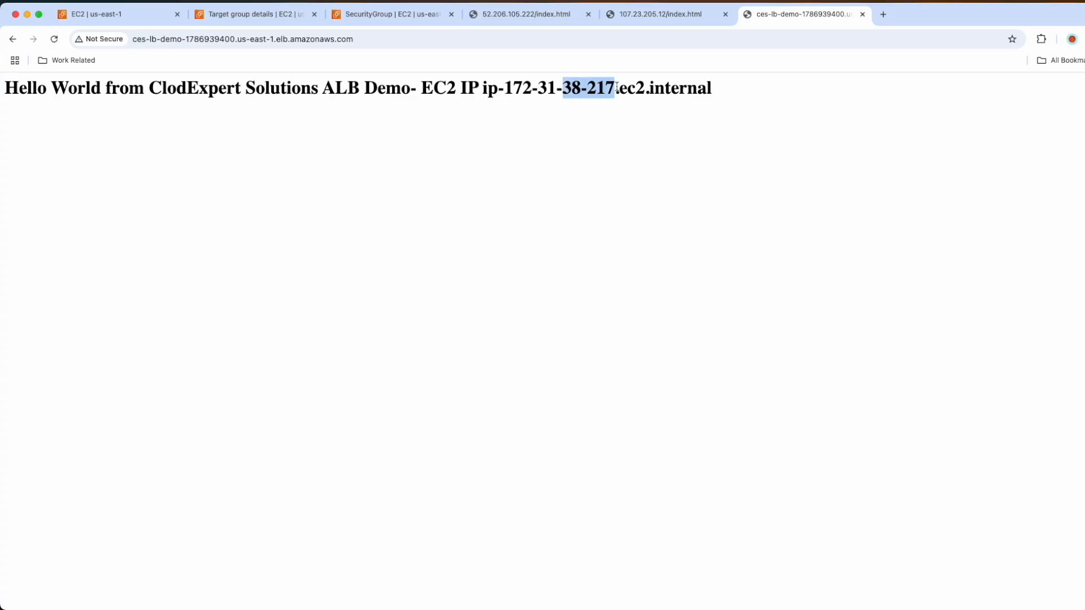
click(54, 41)
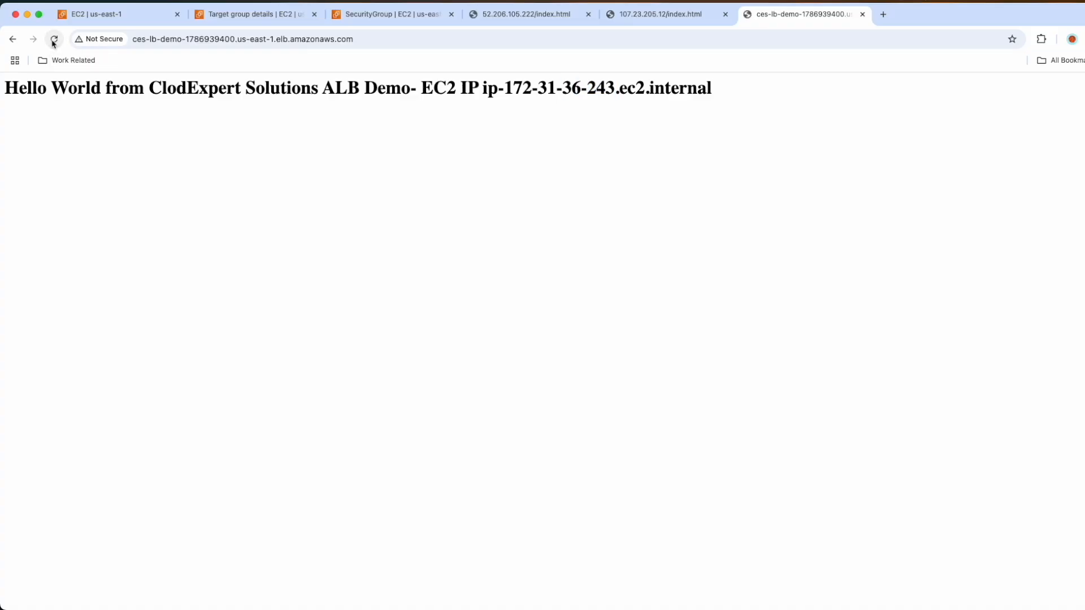
click(54, 40)
click(54, 41)
click(53, 41)
Open CES-LBTG-02's security group CES-Demo-SG, delete its inbound HTTP rule on port 80 and save the rules.
click(88, 16)
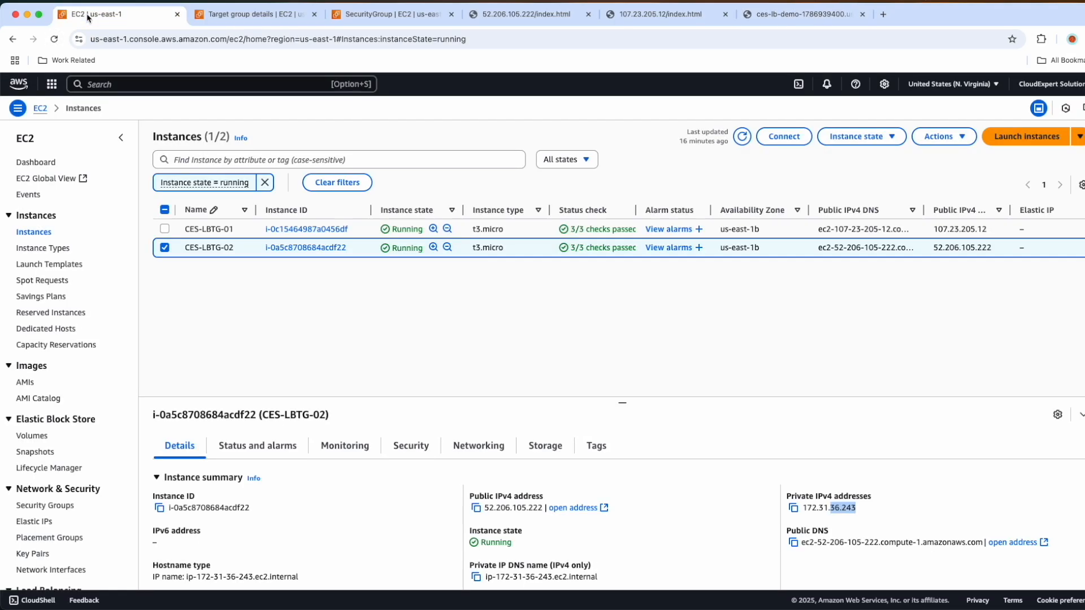
click(411, 447)
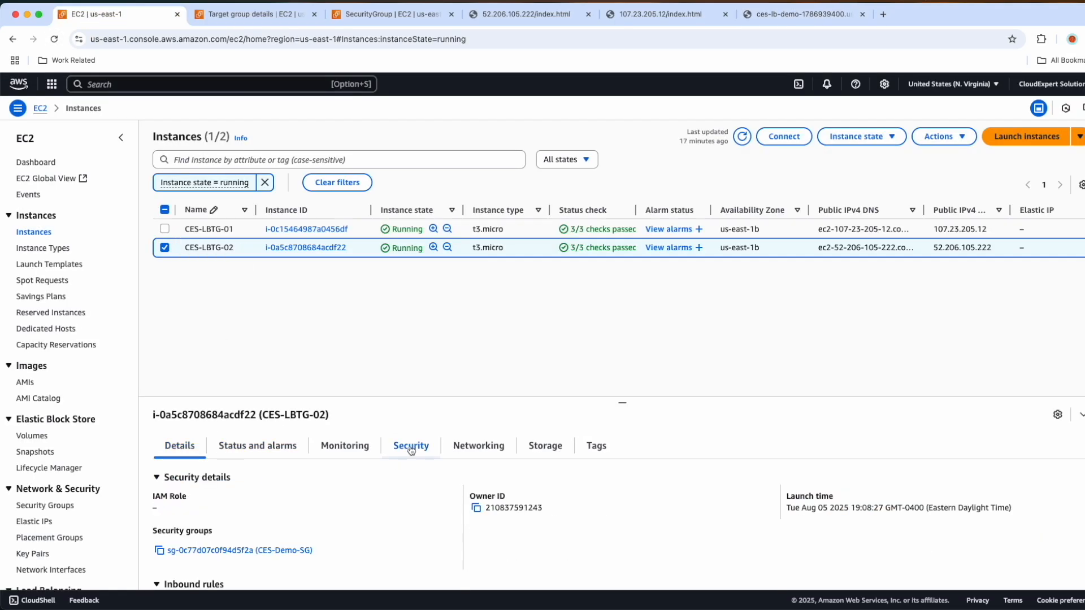
click(199, 550)
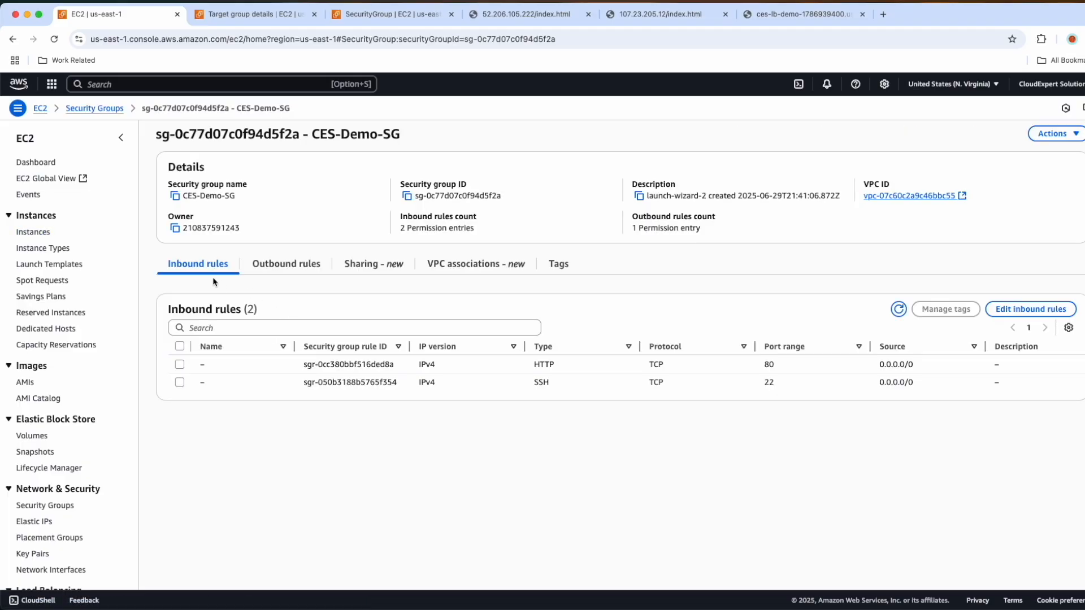
click(477, 372)
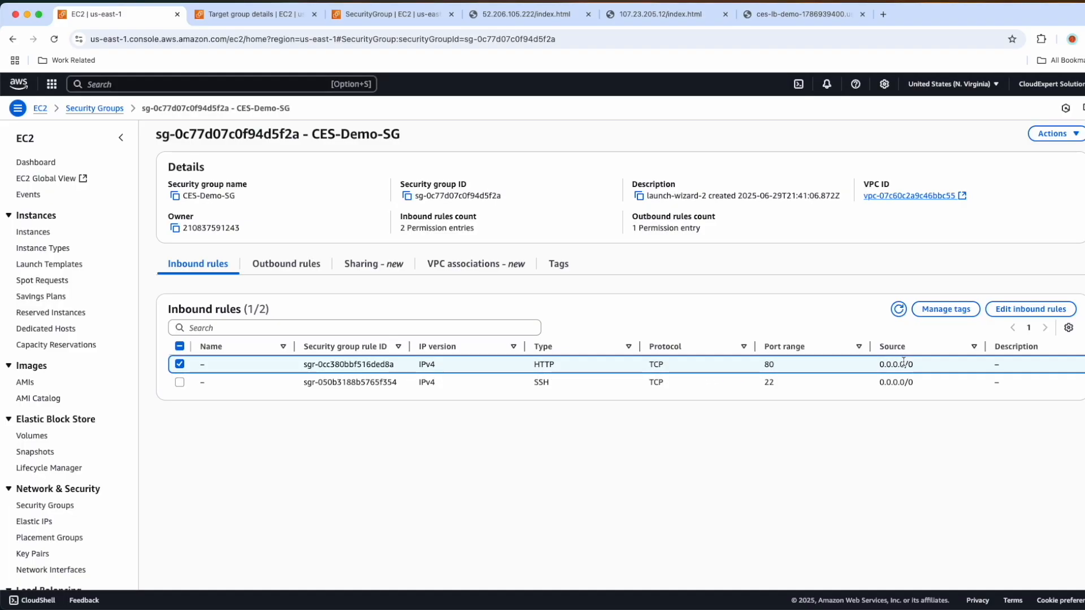
click(1016, 312)
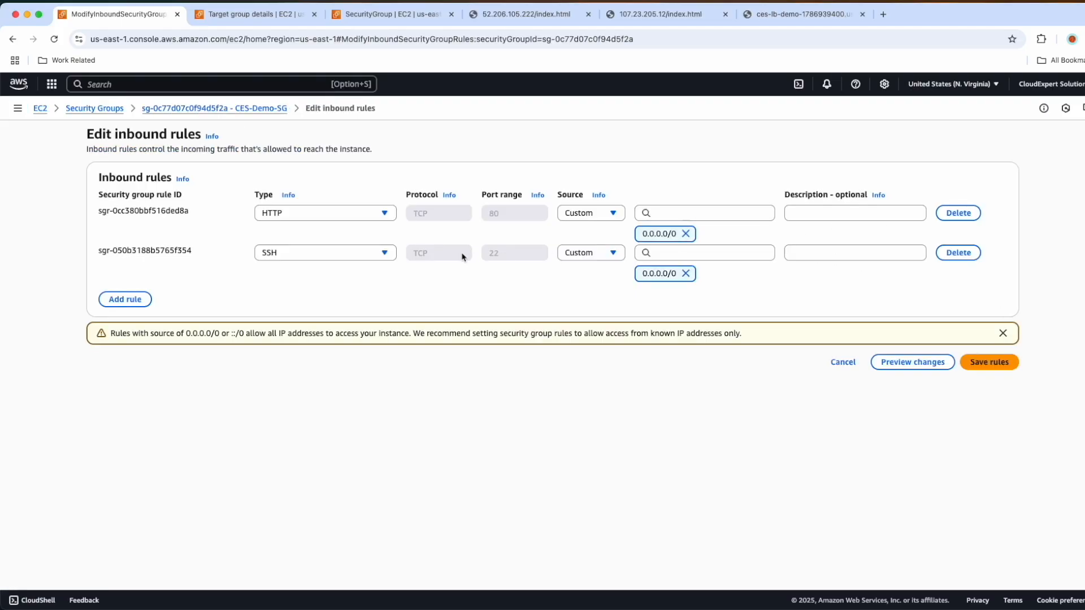
click(958, 213)
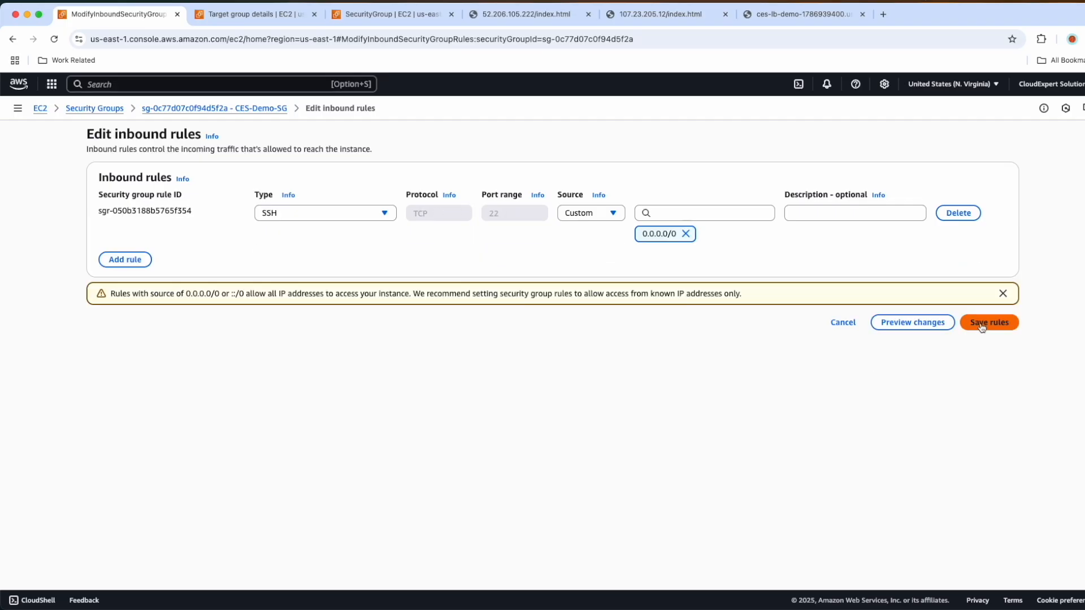
click(981, 325)
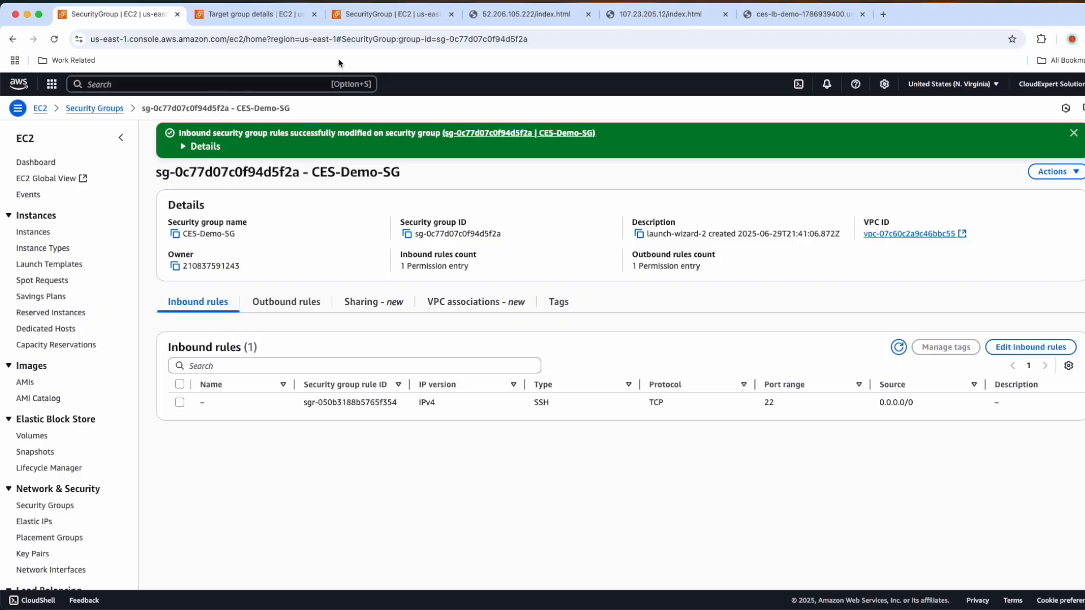
Reload the web pages at 52.206.105.222 and 107.23.205.12 to test direct HTTP access to both instances.
click(493, 20)
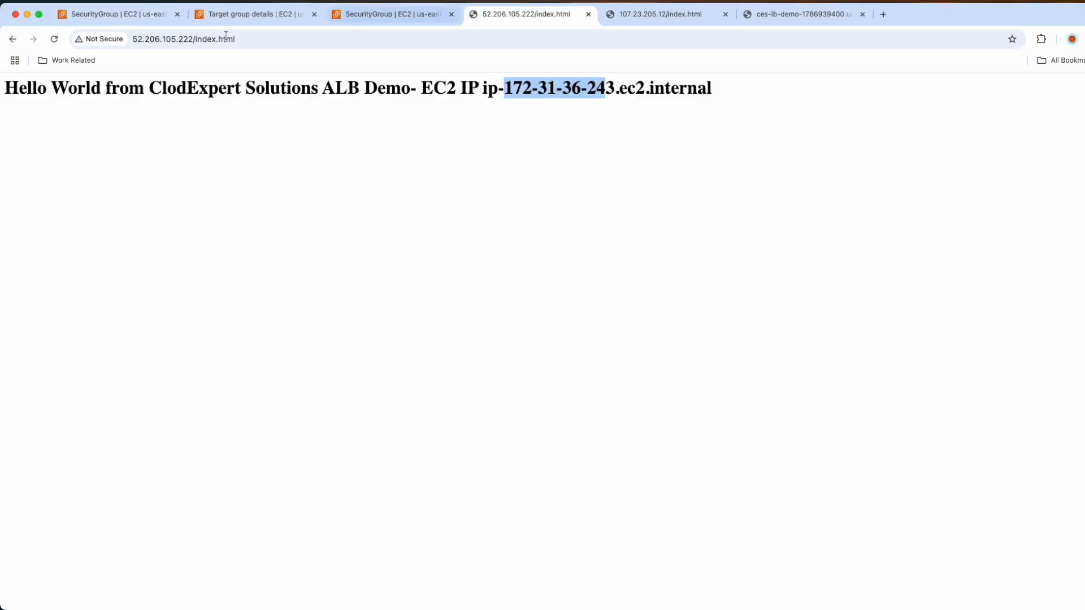
drag(138, 37, 259, 39)
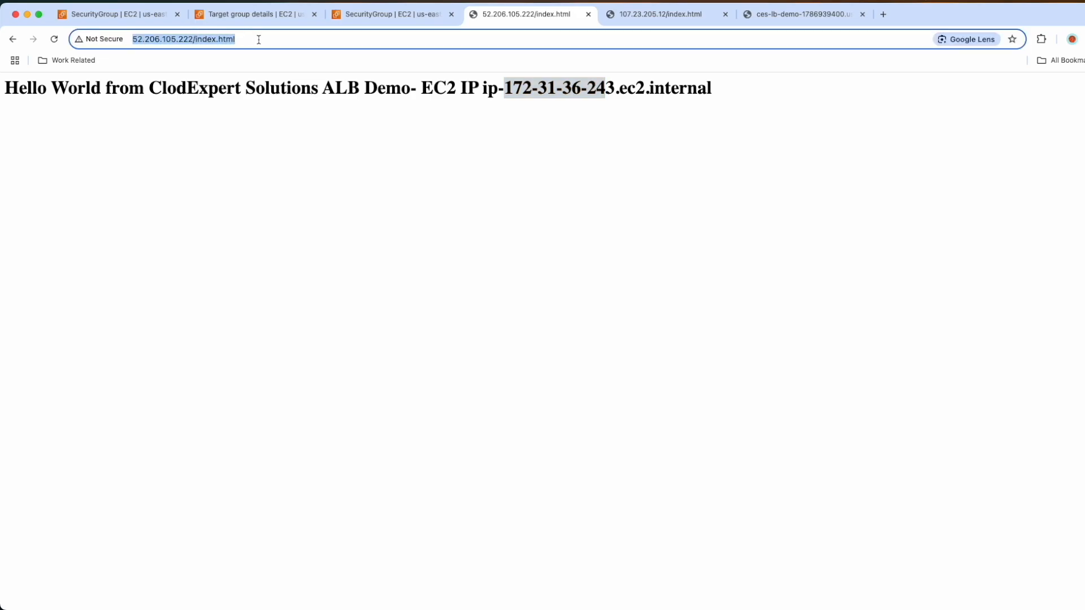
click(55, 39)
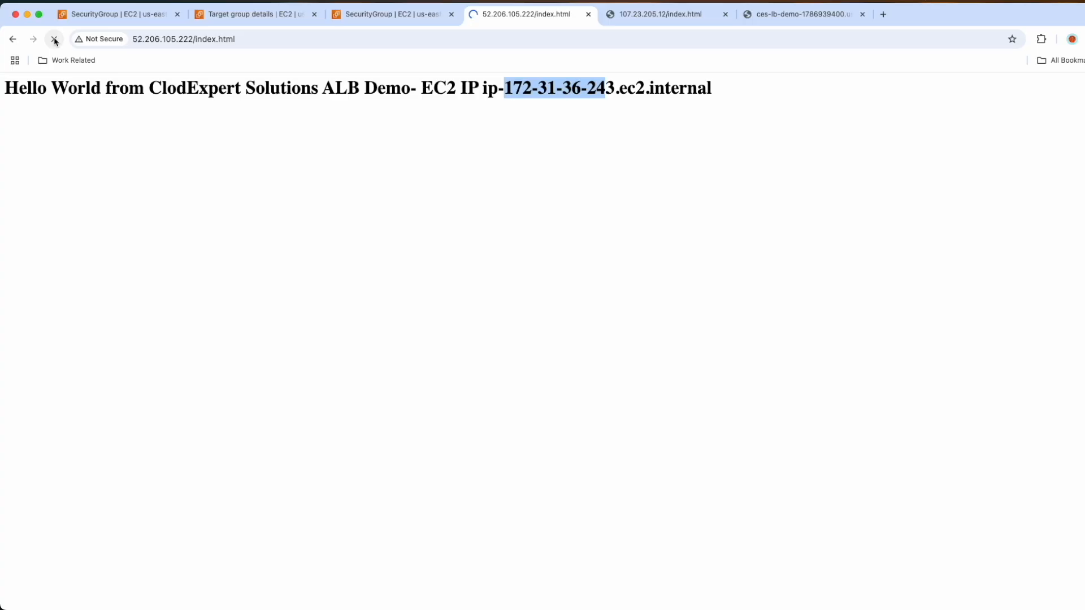
click(643, 19)
click(55, 39)
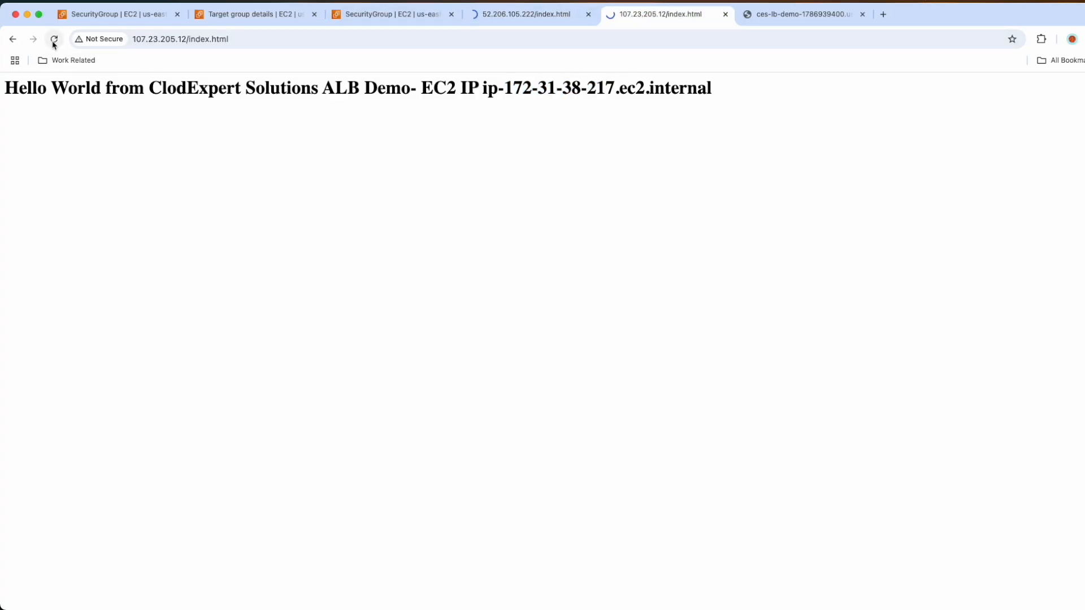
click(569, 21)
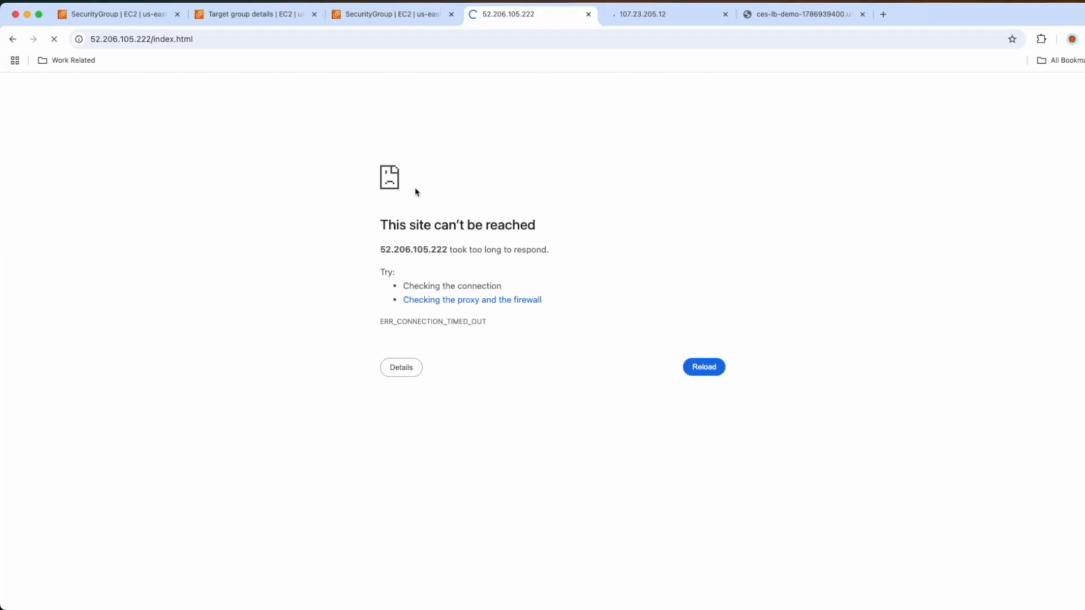
click(649, 19)
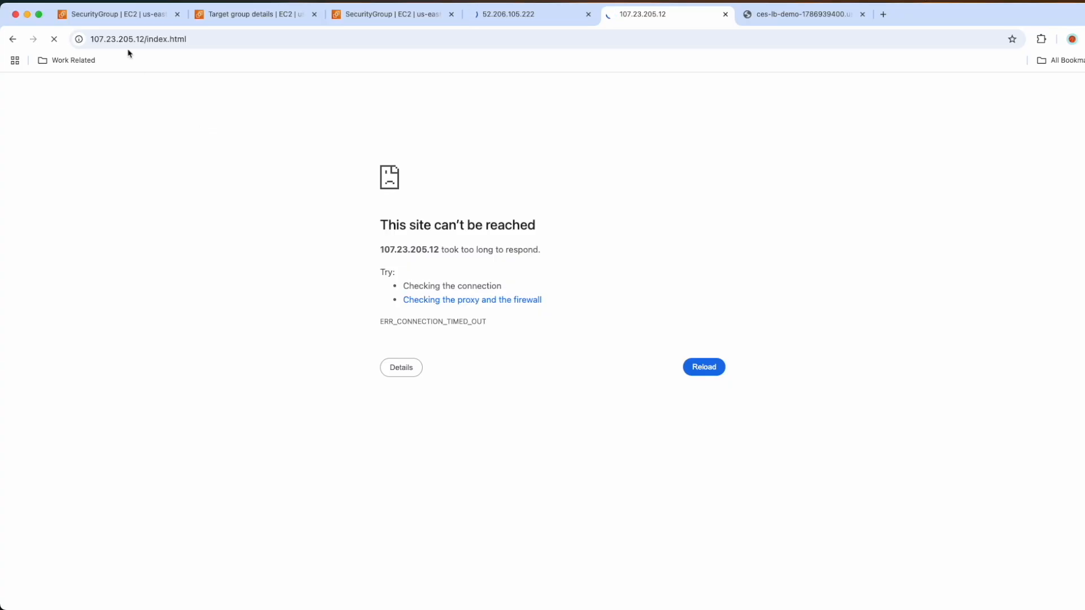
Add an inbound HTTP rule to CES-Demo-SG with security group CES-LB-Demo-SG as its custom source, and save the rules.
click(104, 17)
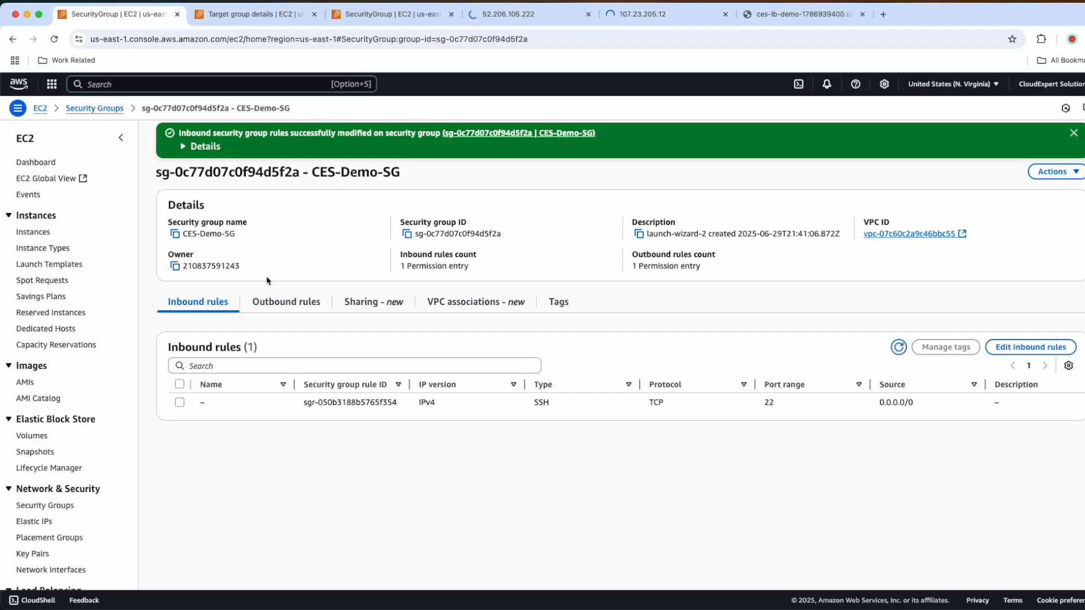
click(1021, 349)
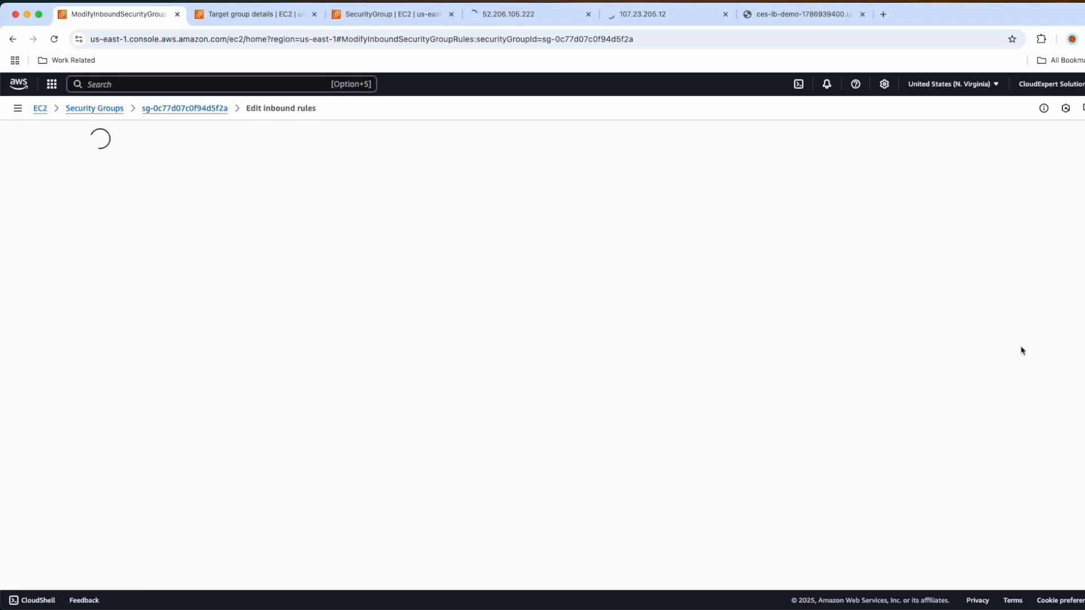
click(121, 261)
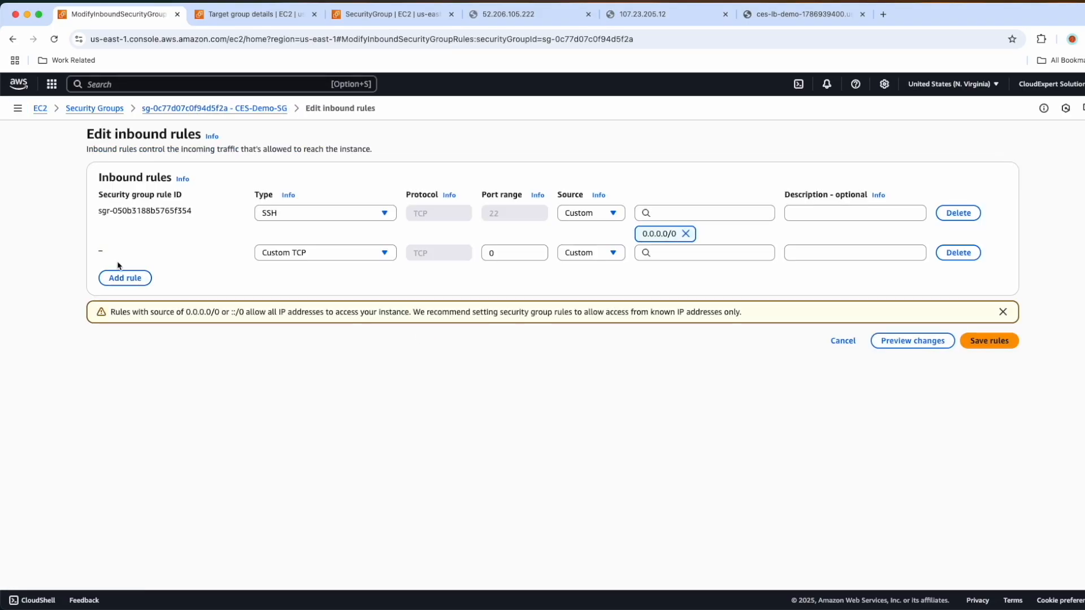
click(299, 256)
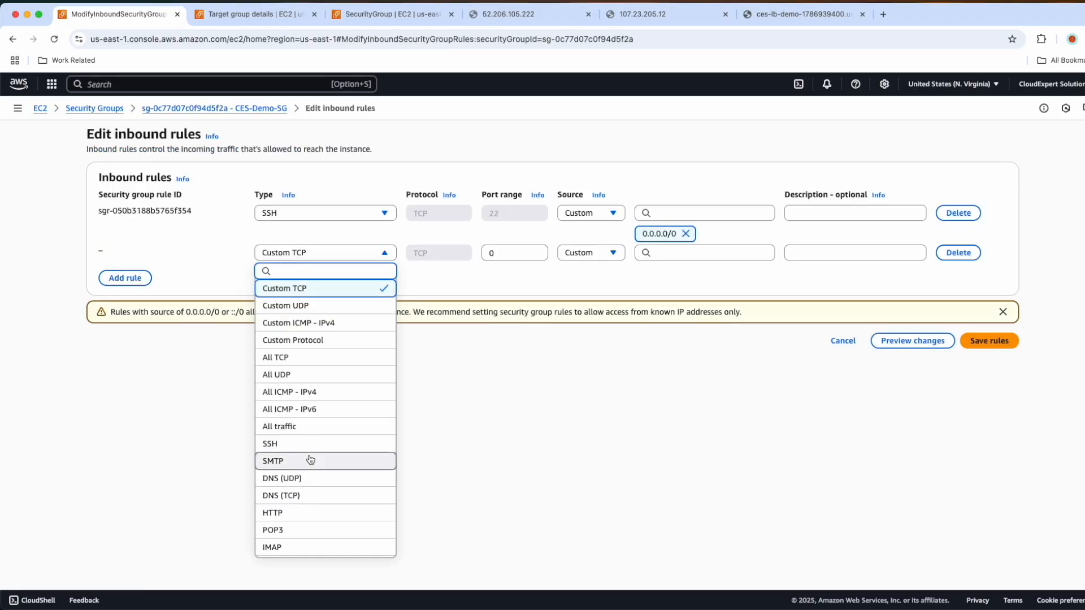
click(282, 512)
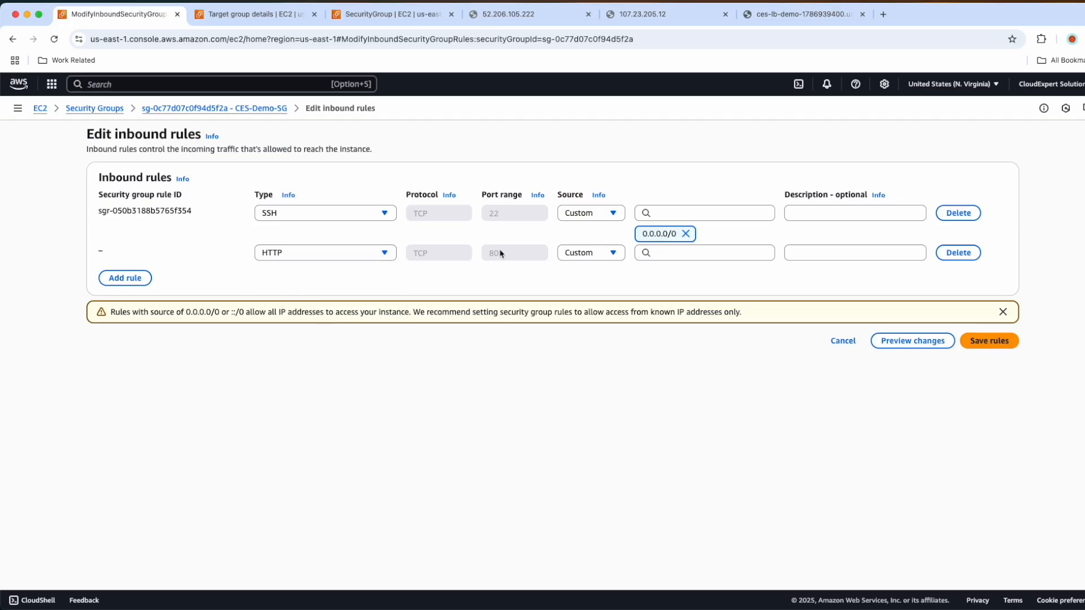
click(576, 256)
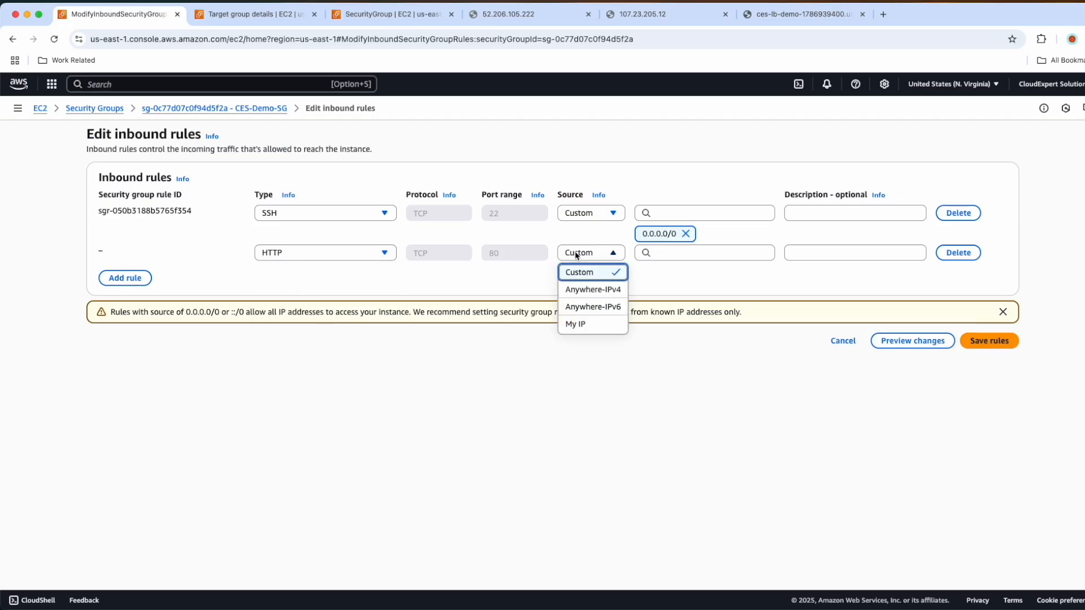
click(678, 253)
scroll(693, 383, down, 3)
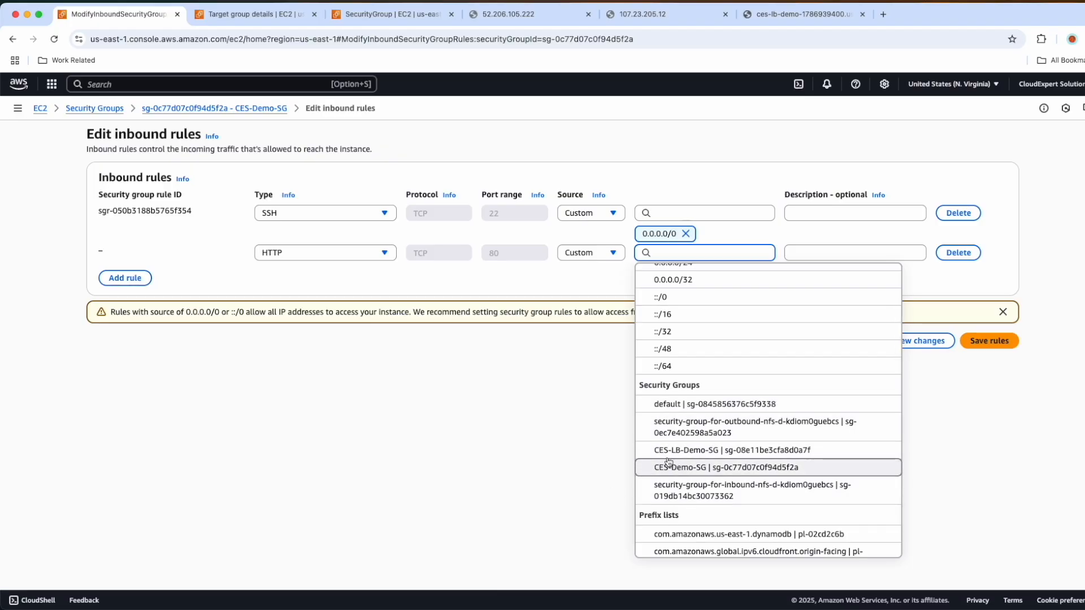
click(687, 450)
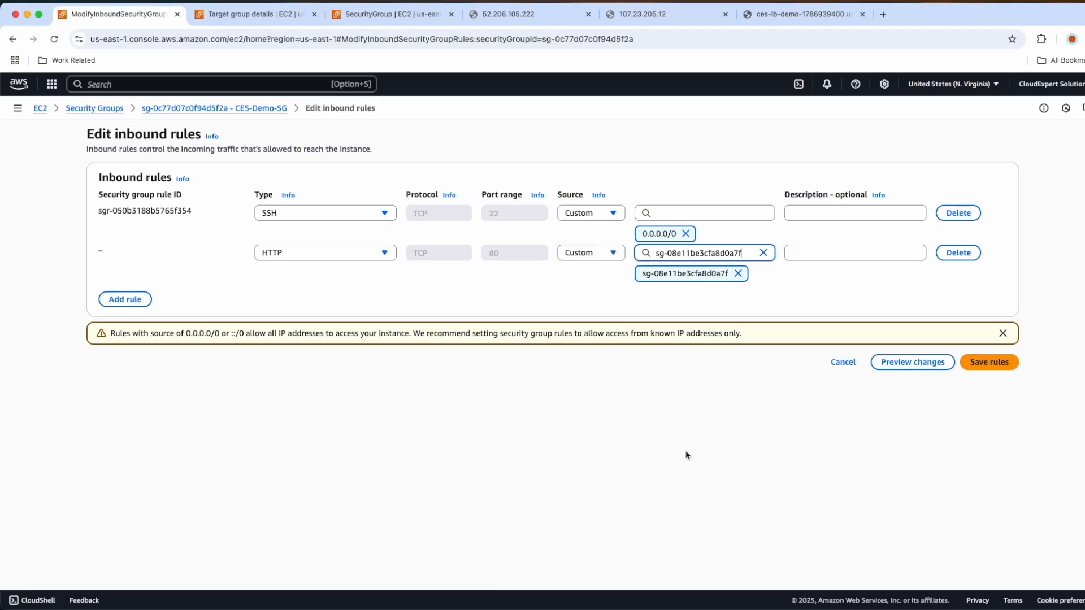
click(989, 366)
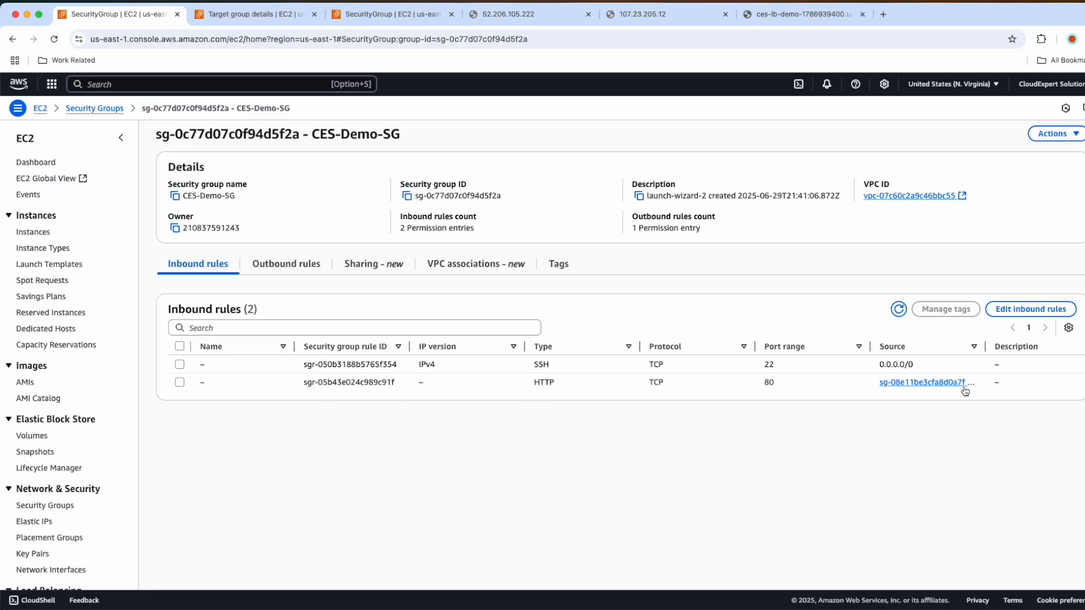
Reload both instances' direct web pages and the load balancer's page to compare their access under the new rule.
click(493, 15)
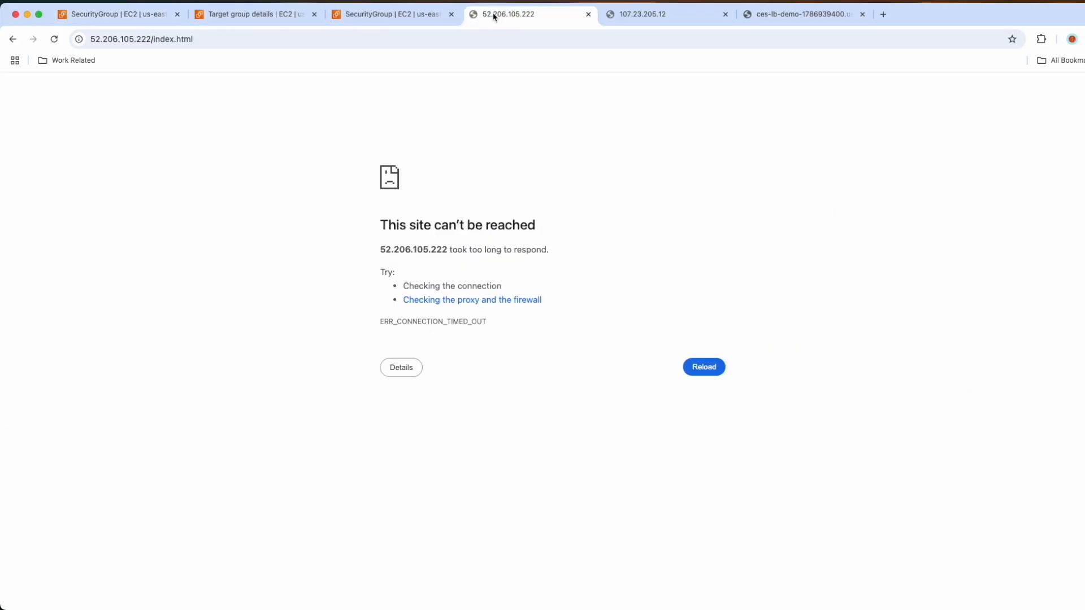
click(53, 40)
click(649, 14)
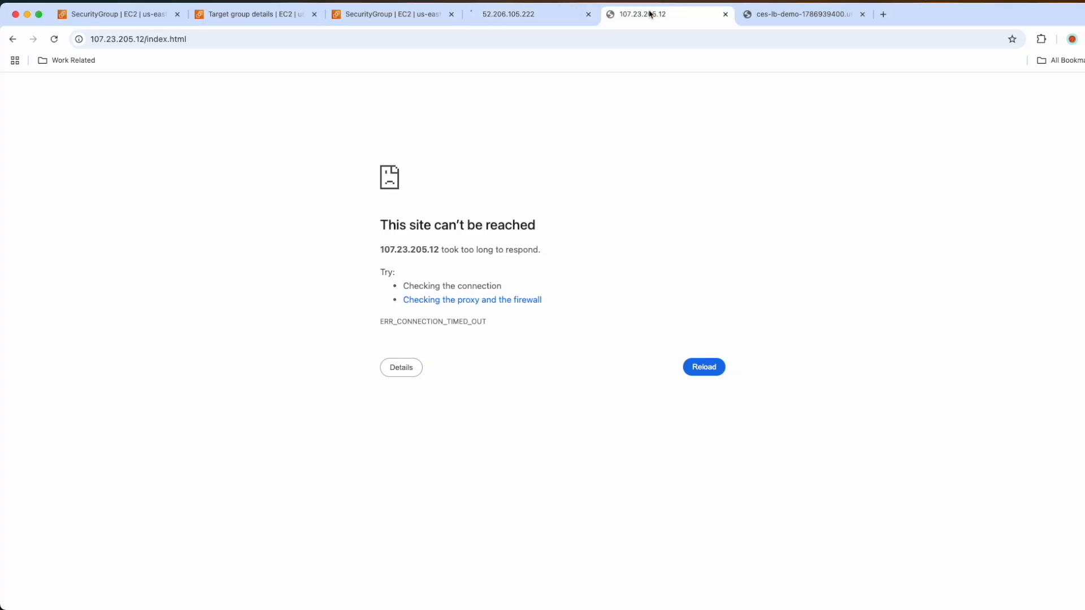
click(54, 40)
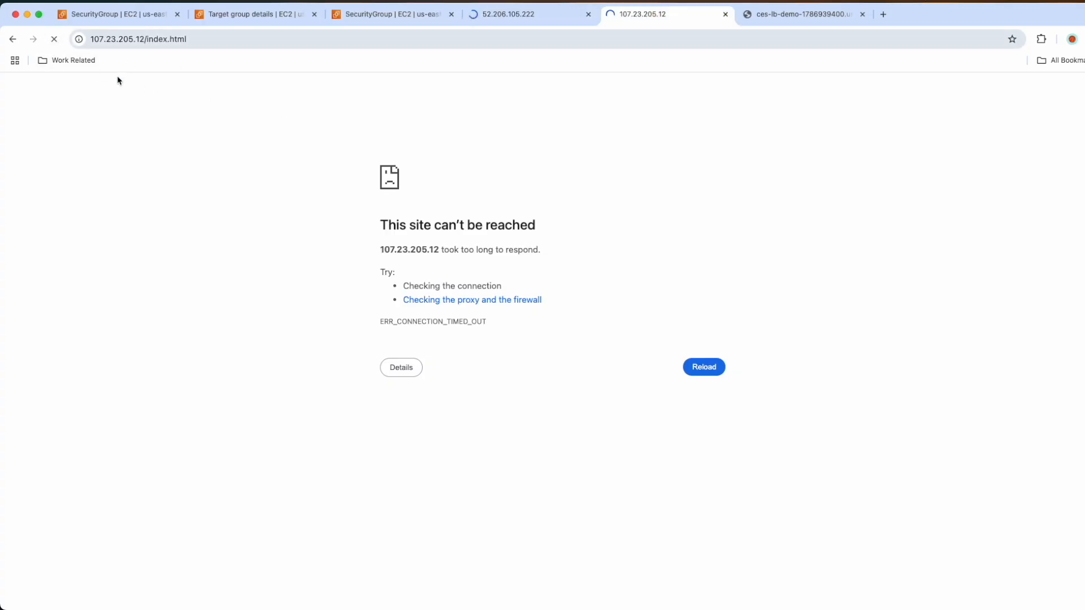
click(790, 15)
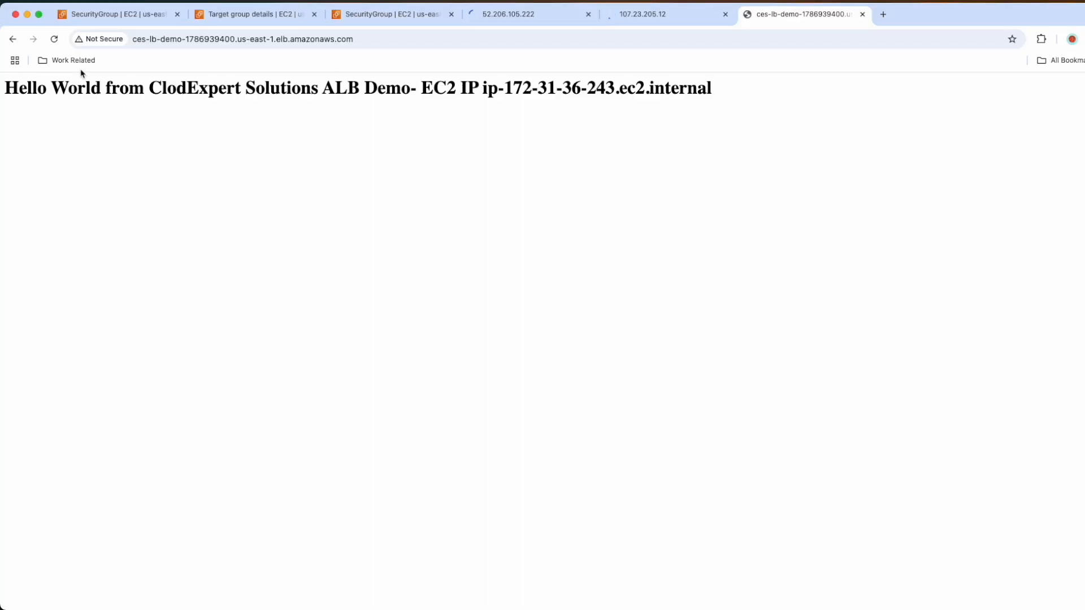
click(55, 40)
Open the health check settings of target group CES-Demo-TGT for editing.
click(232, 17)
scroll(481, 458, down, 1)
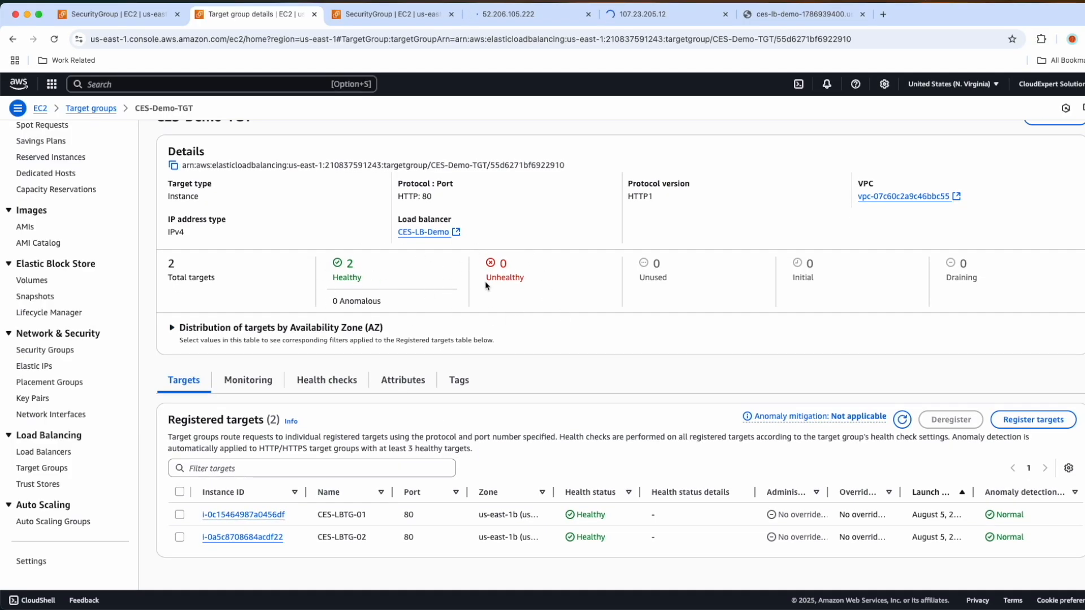
click(328, 380)
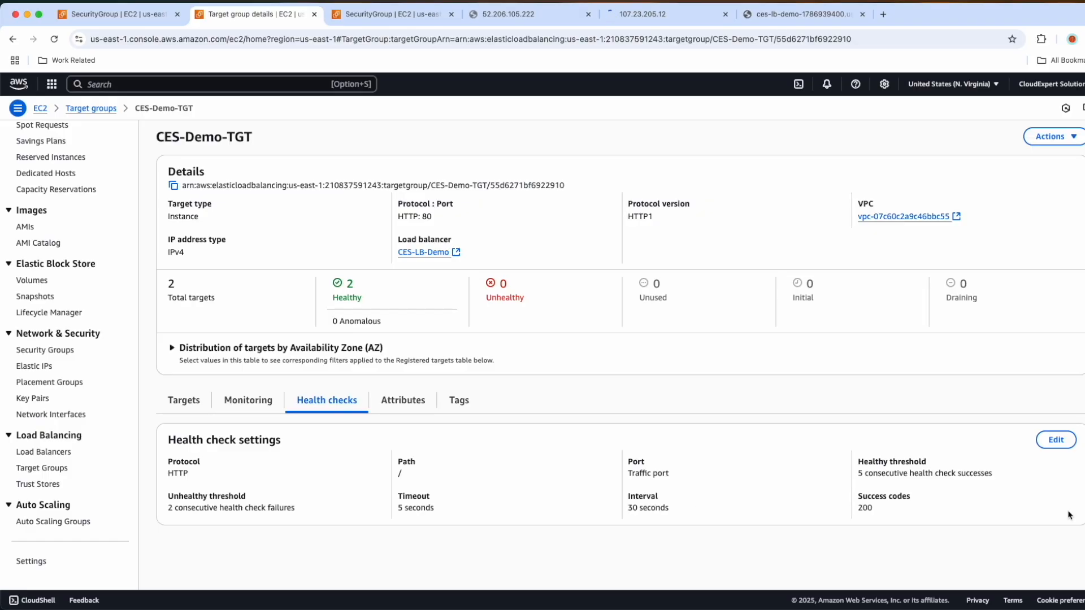
click(1056, 441)
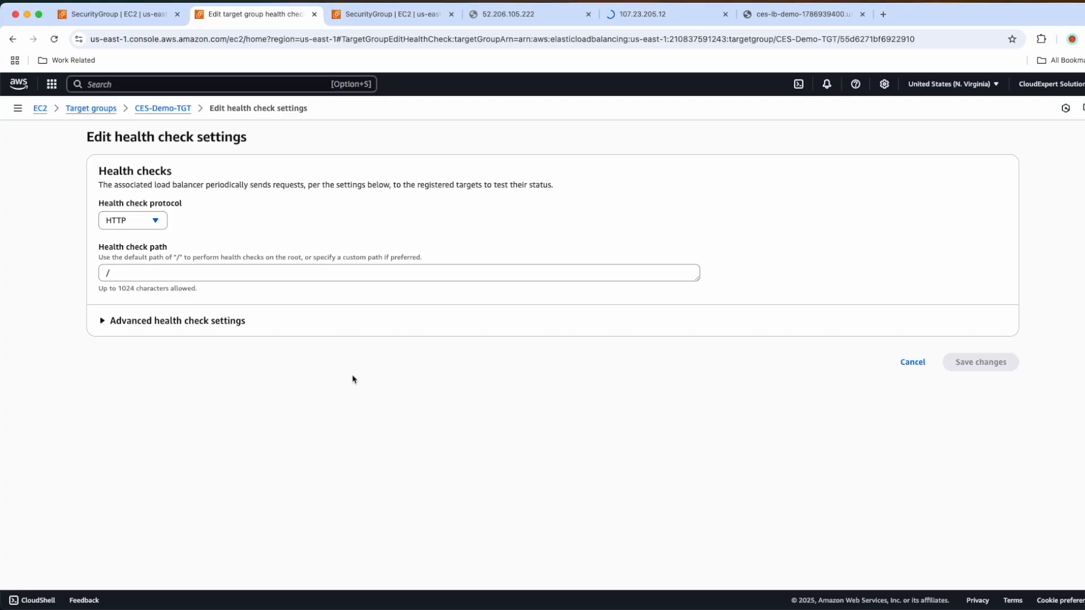
click(117, 222)
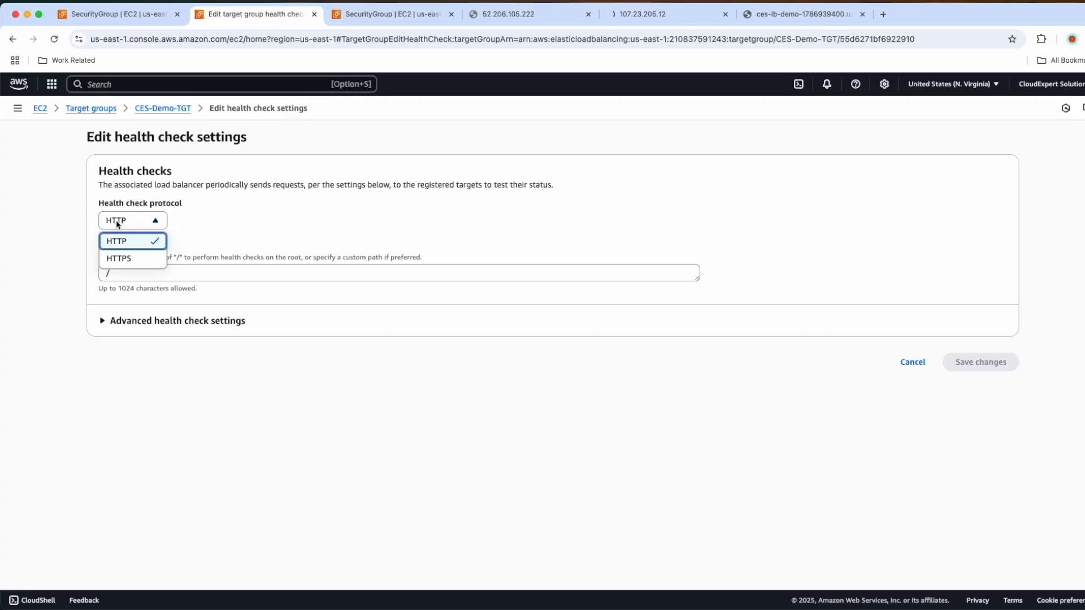
click(124, 259)
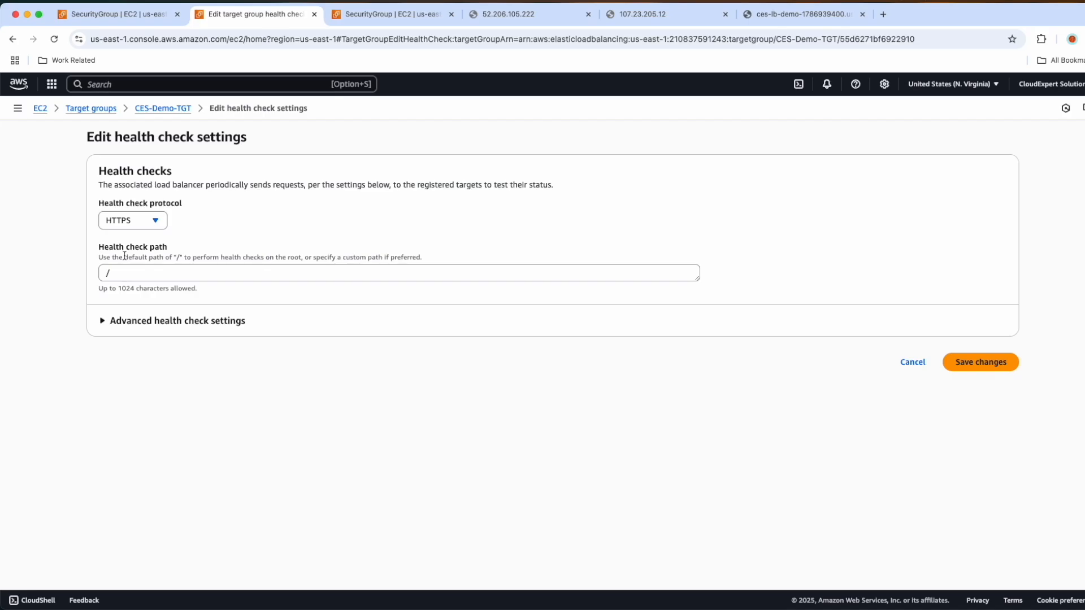
click(120, 219)
click(119, 240)
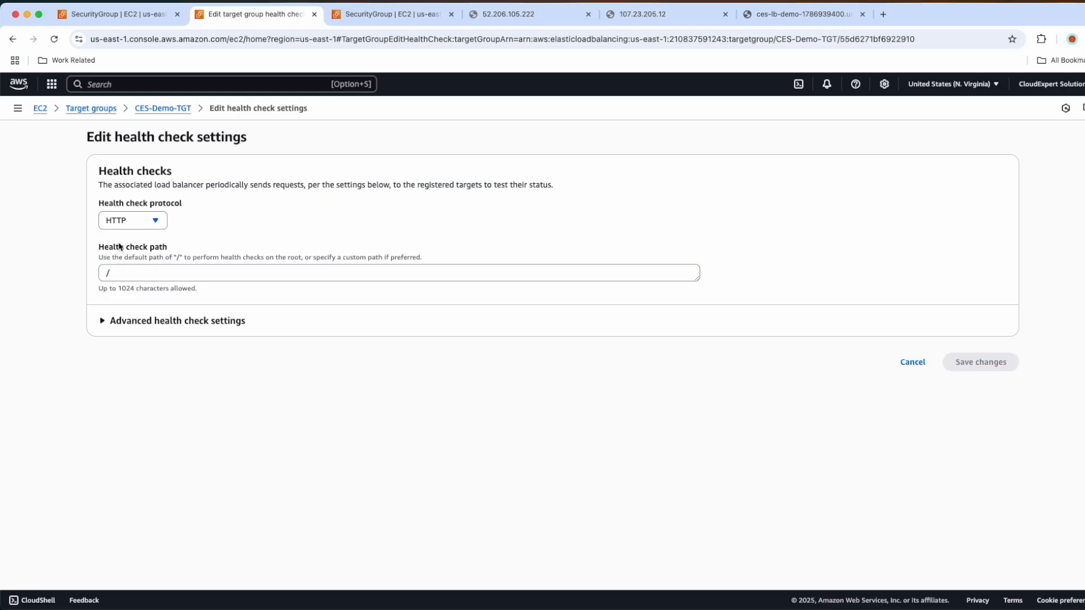
Expand the advanced health check settings and review the healthy threshold, unhealthy threshold, timeout, interval and success codes.
click(102, 320)
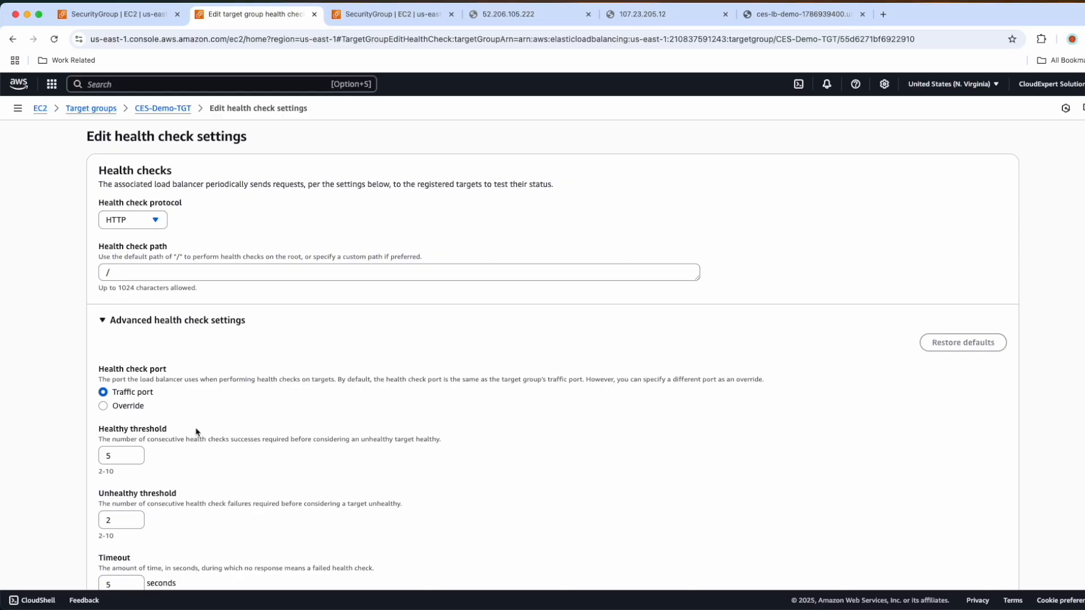
scroll(198, 432, down, 2)
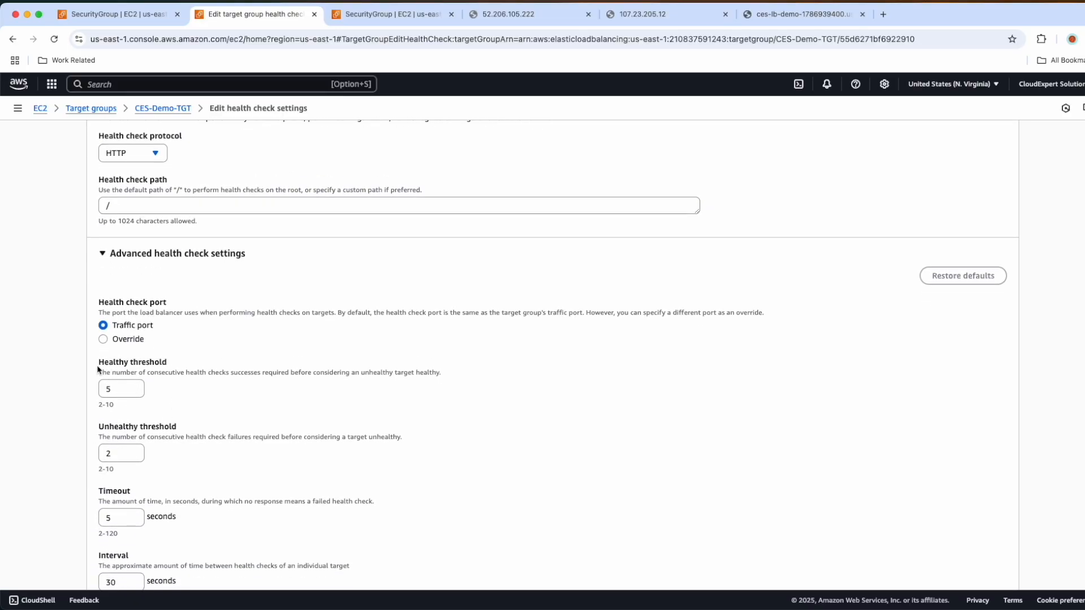
drag(115, 388, 104, 389)
drag(98, 372, 436, 371)
click(270, 373)
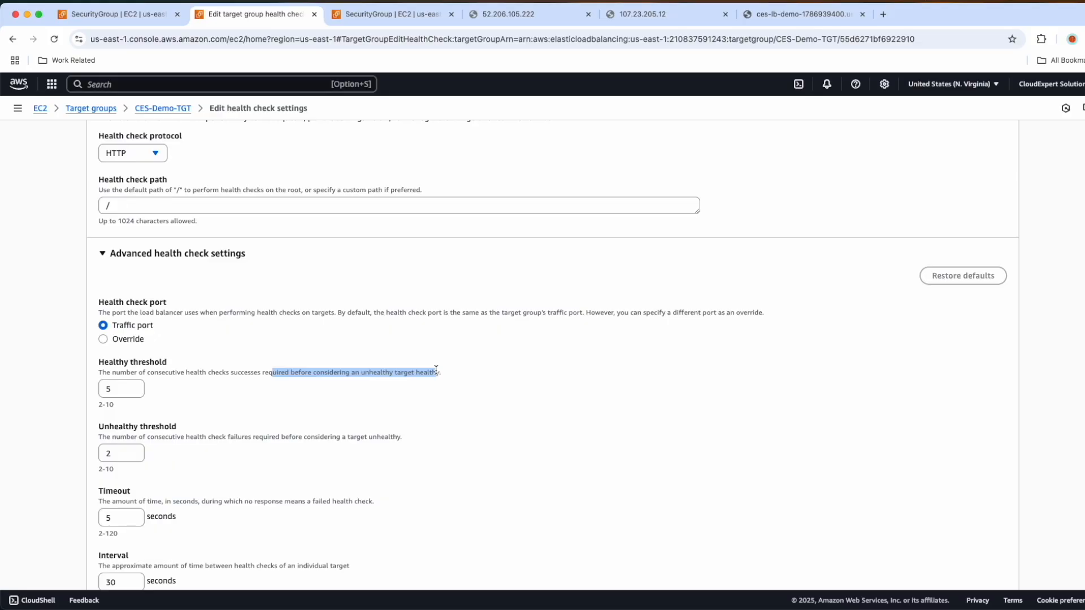
scroll(436, 370, down, 2)
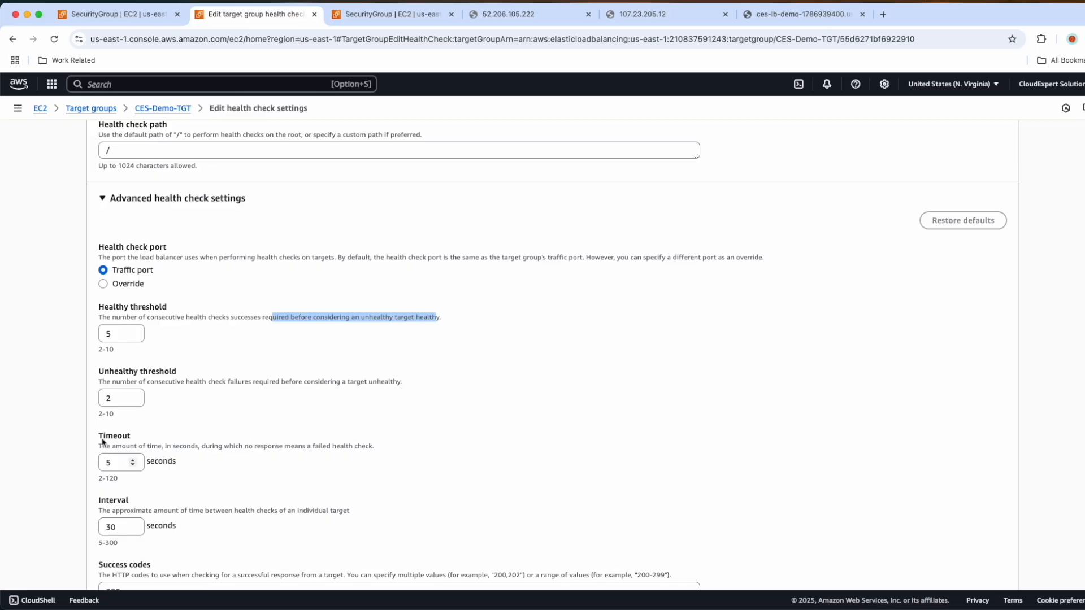
drag(103, 445, 375, 448)
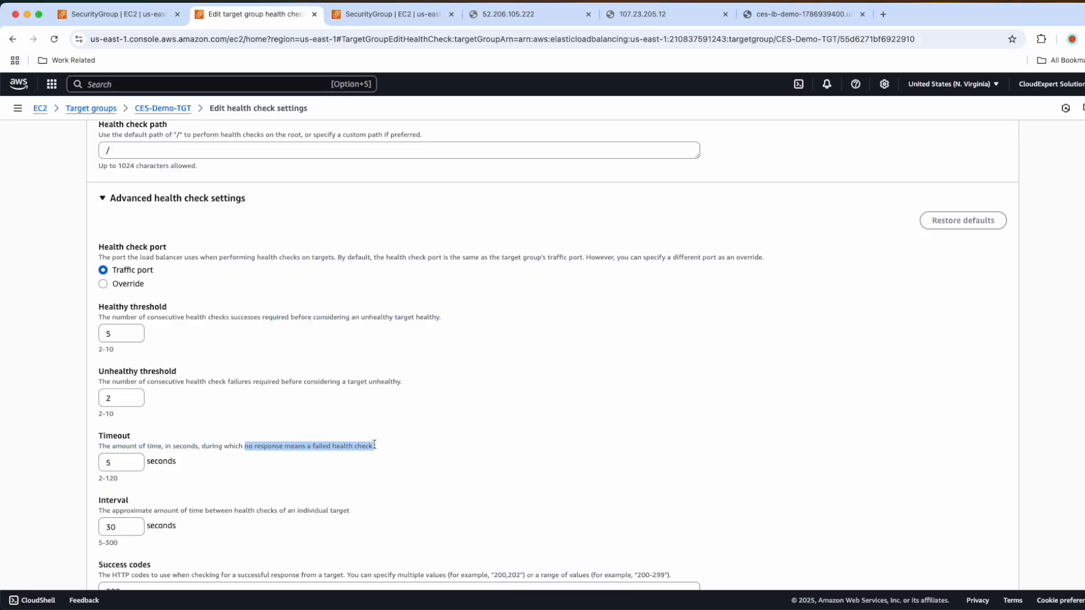
scroll(375, 446, down, 3)
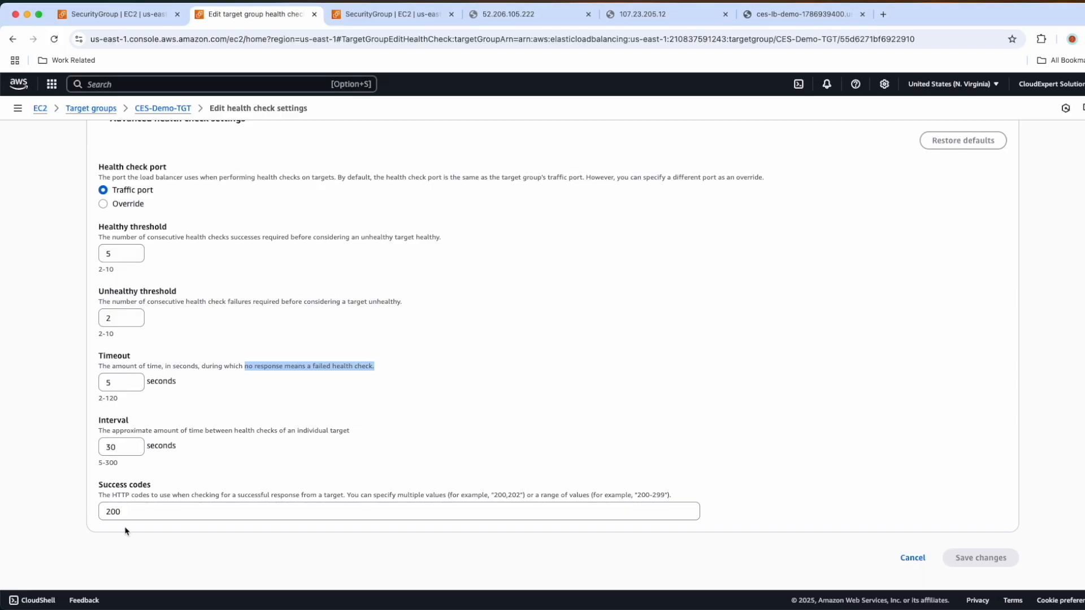
click(104, 512)
drag(105, 512, 134, 512)
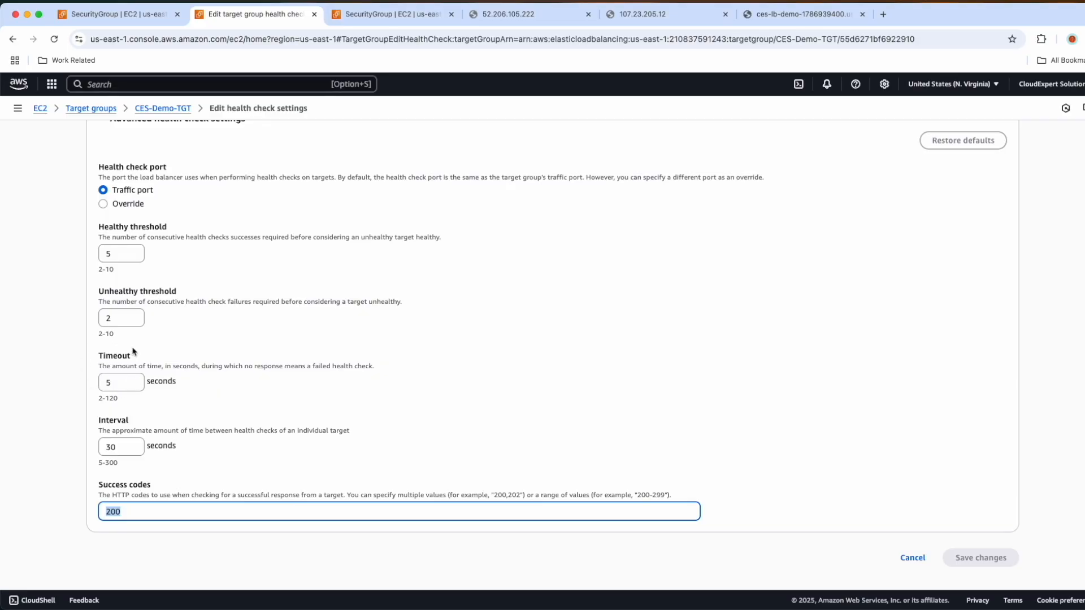
Set the target group's healthy threshold to 2 consecutive health check successes.
double_click(115, 383)
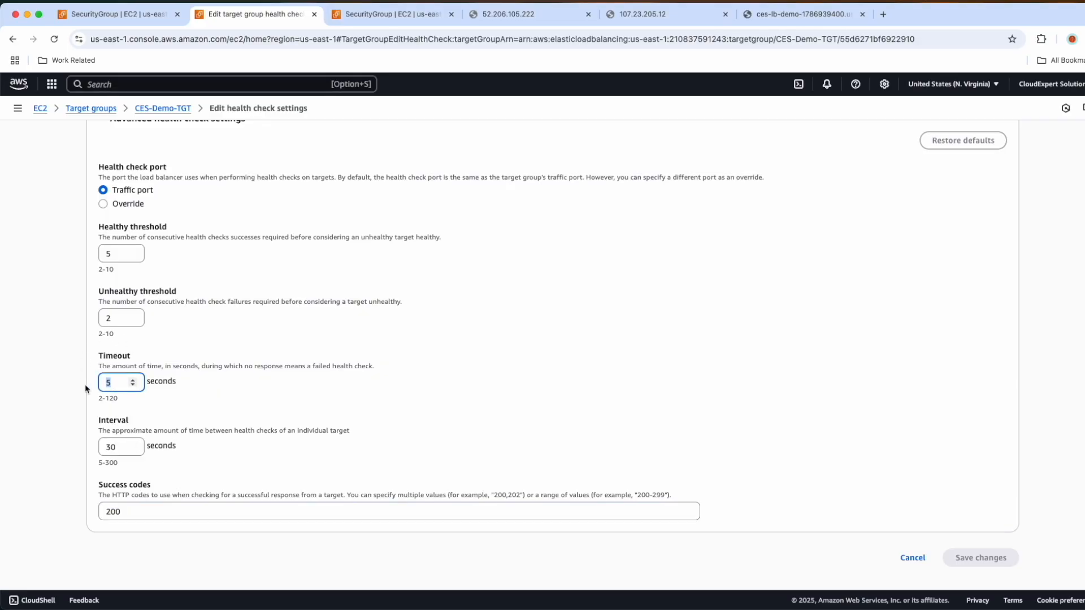
double_click(105, 253)
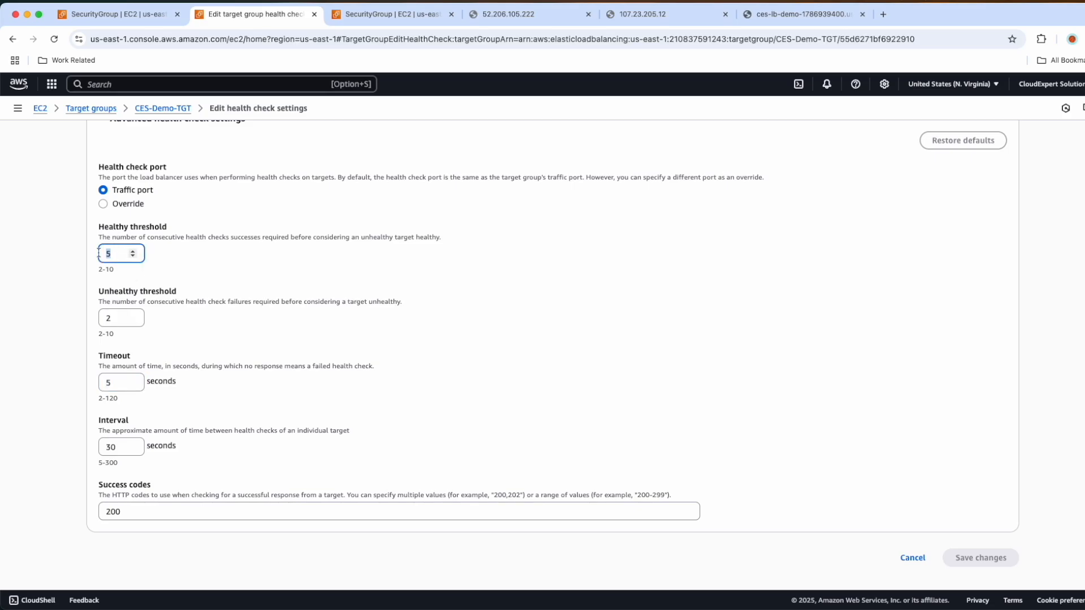
text(2)
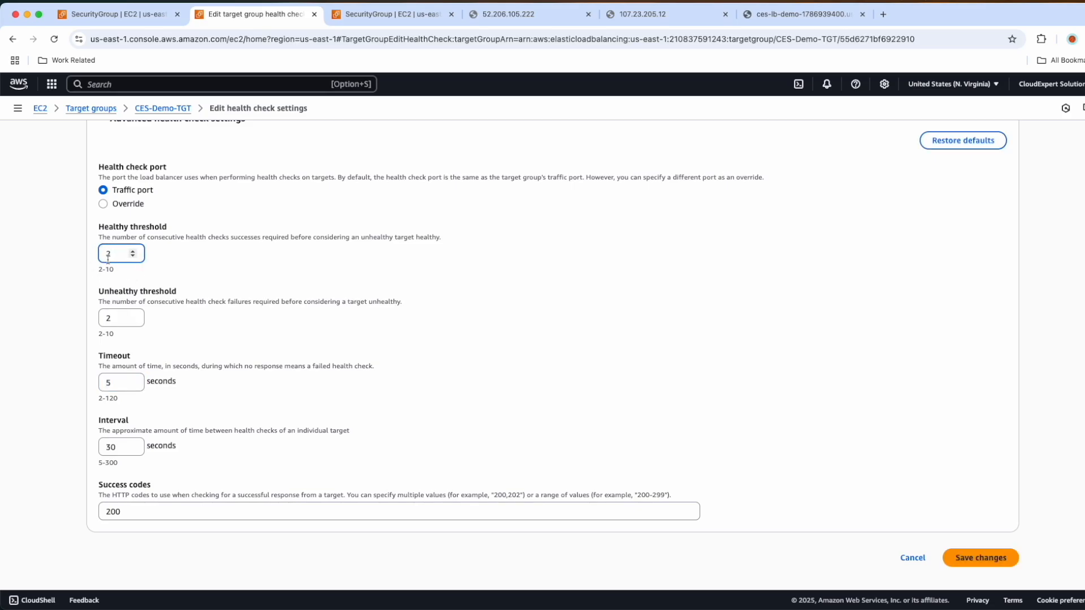
Set the target group's health check timeout to 2 seconds and interval to 5 seconds, and save the changes.
click(107, 383)
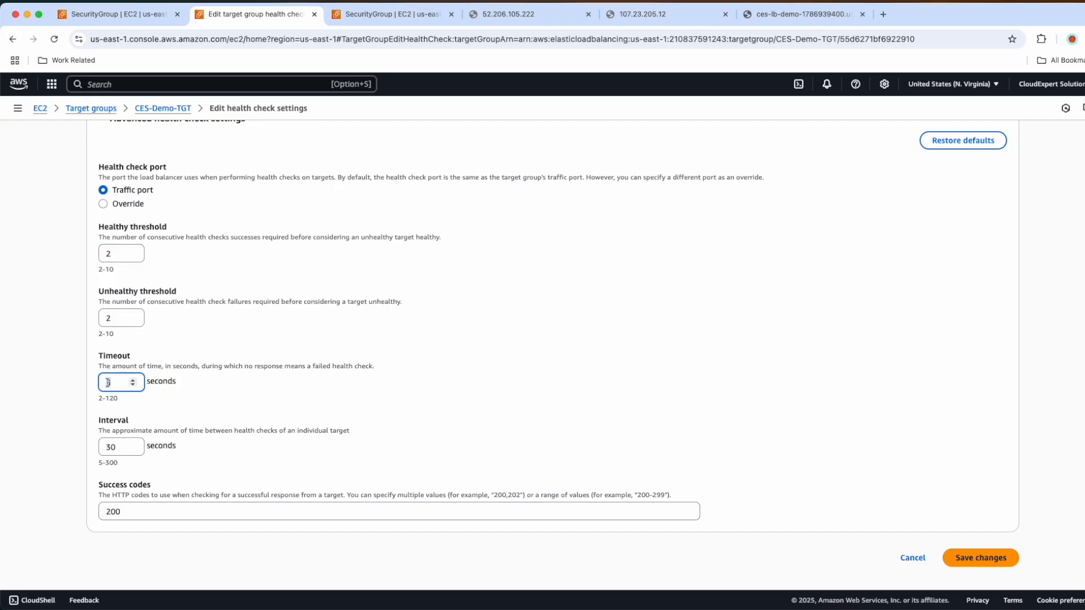
drag(120, 446, 99, 446)
text(5)
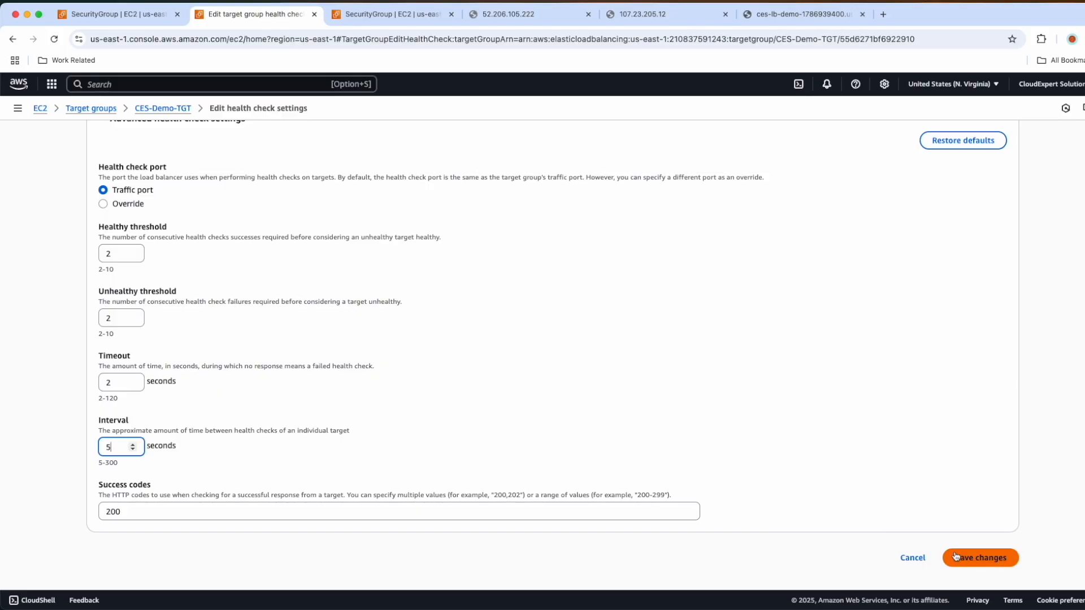
click(974, 559)
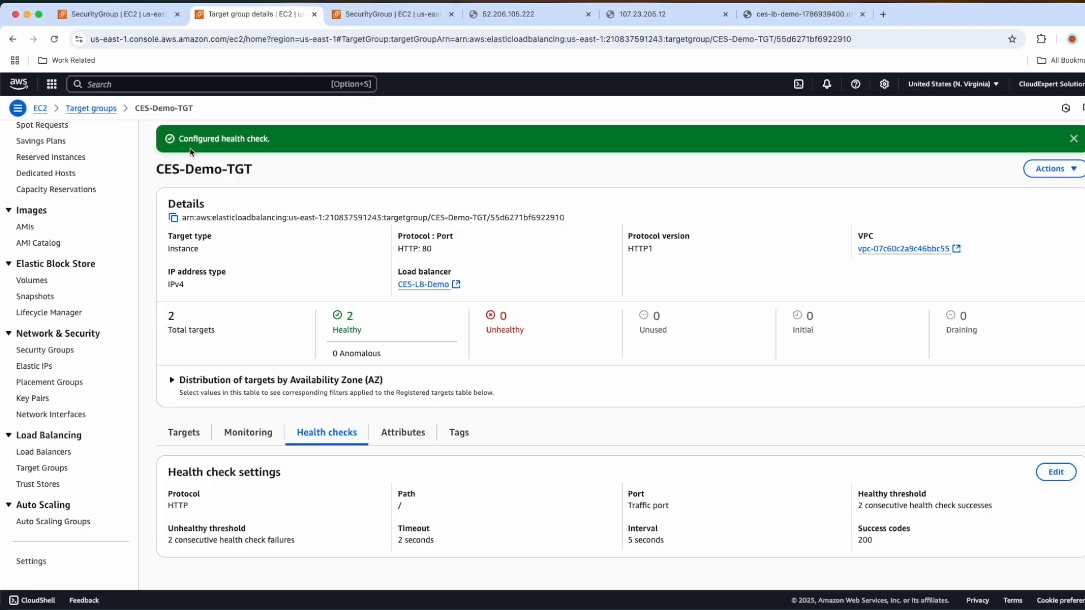
Stop the running instance CES-LBTG-02 and refresh the instance list.
click(104, 15)
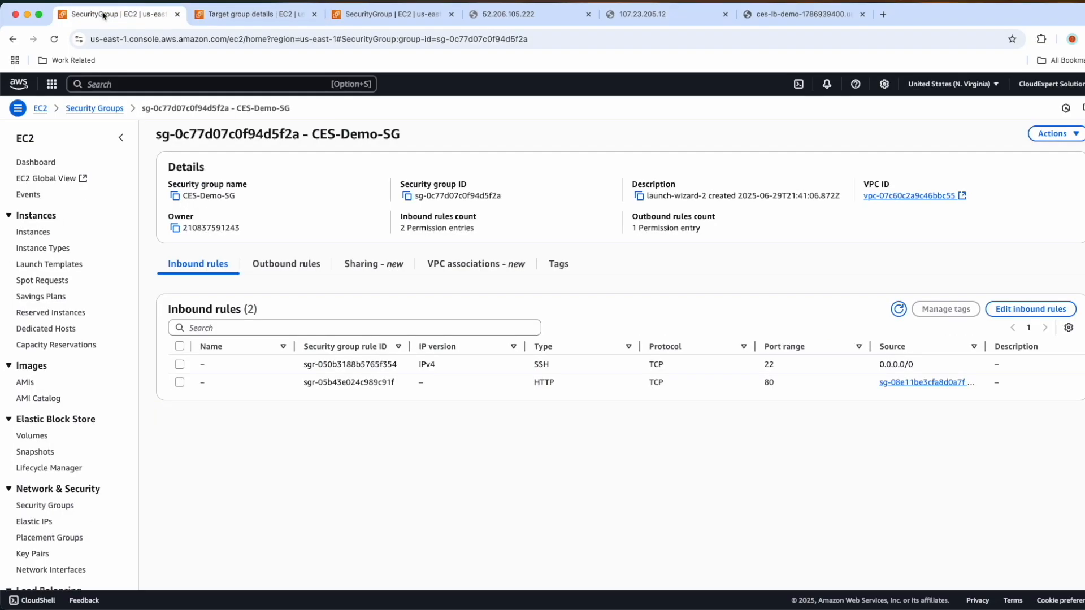
click(37, 164)
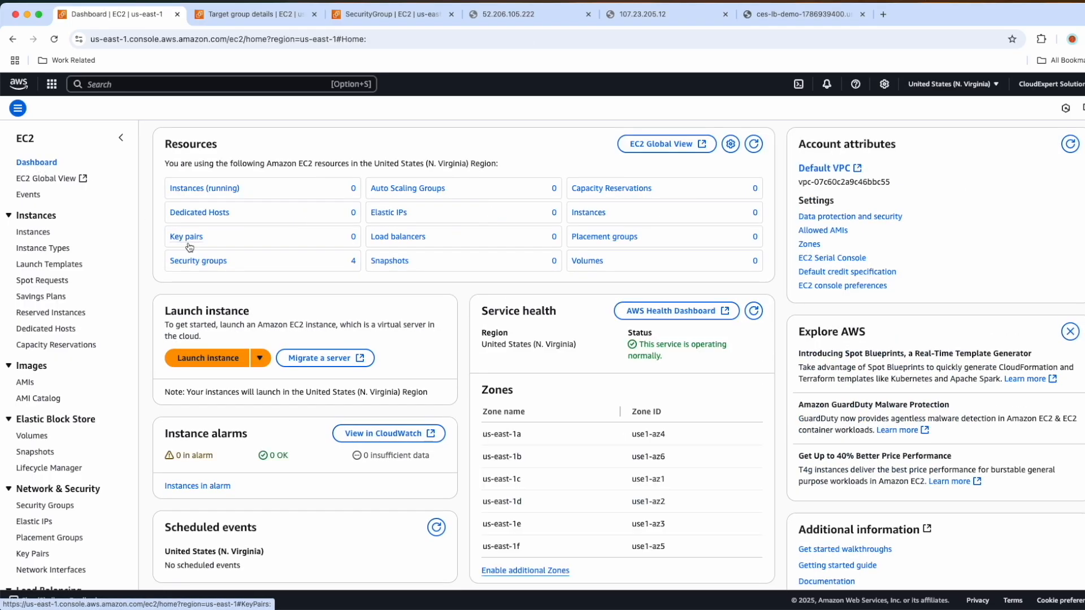
click(204, 189)
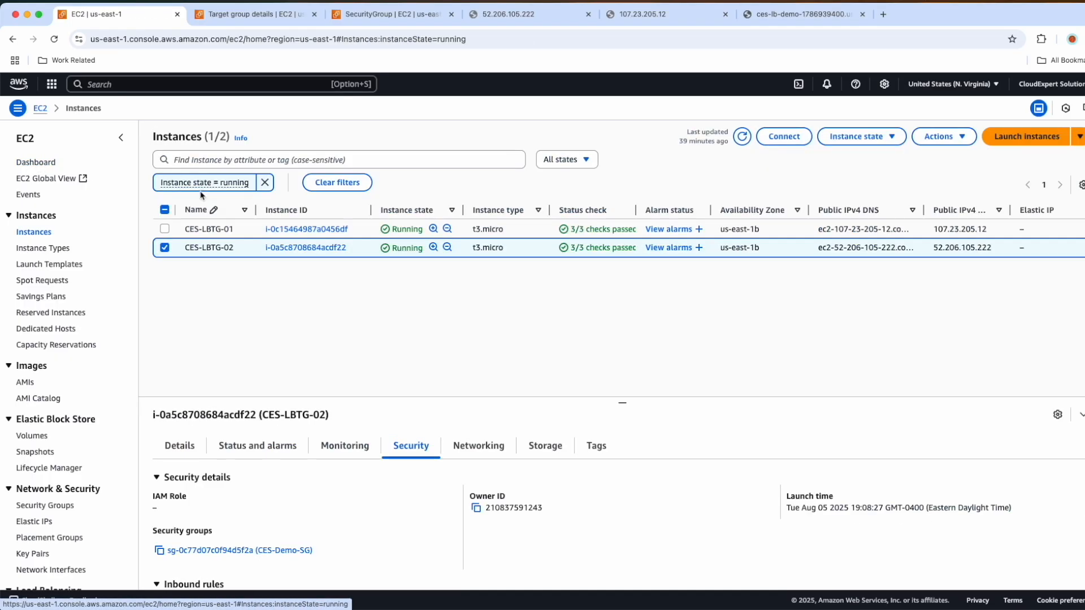
click(878, 138)
click(853, 161)
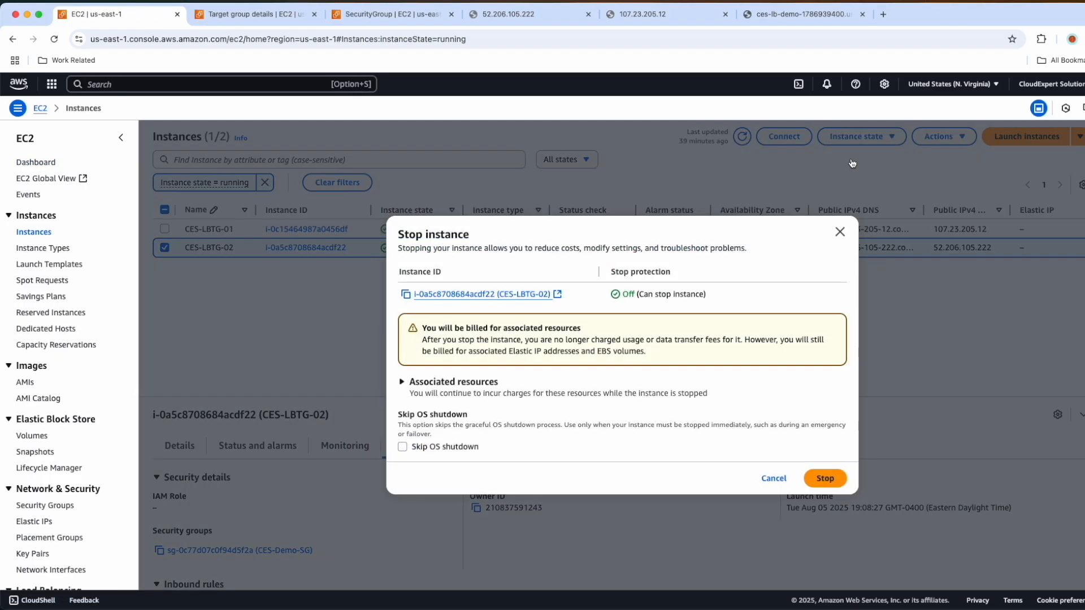
click(826, 479)
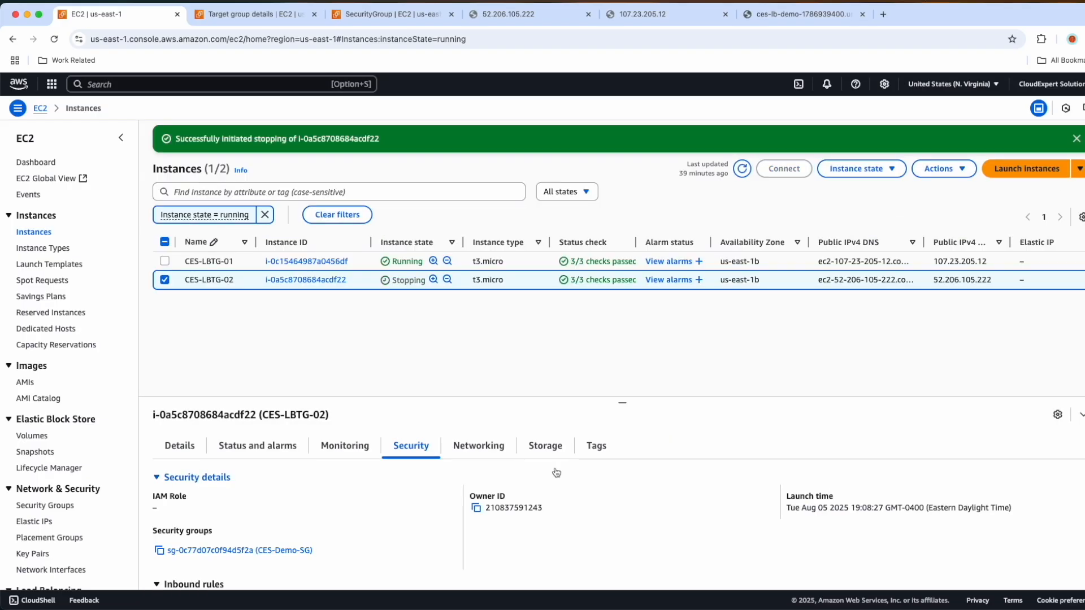
click(742, 169)
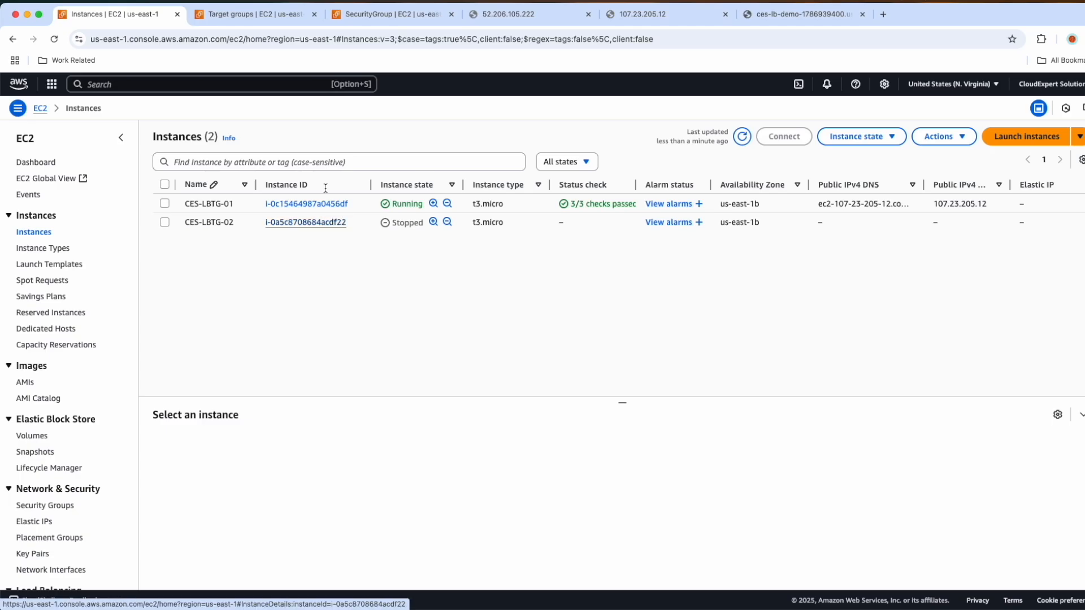
Examine the health status of the registered targets in CES-Demo-TGT, refreshing the list, and review the group's target summary.
click(237, 21)
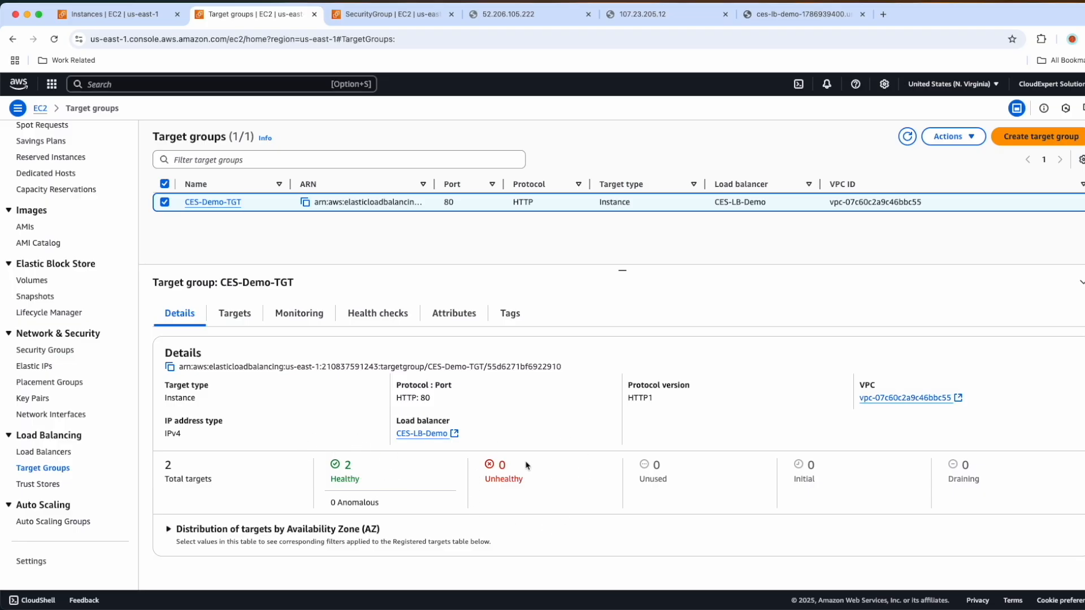
click(231, 316)
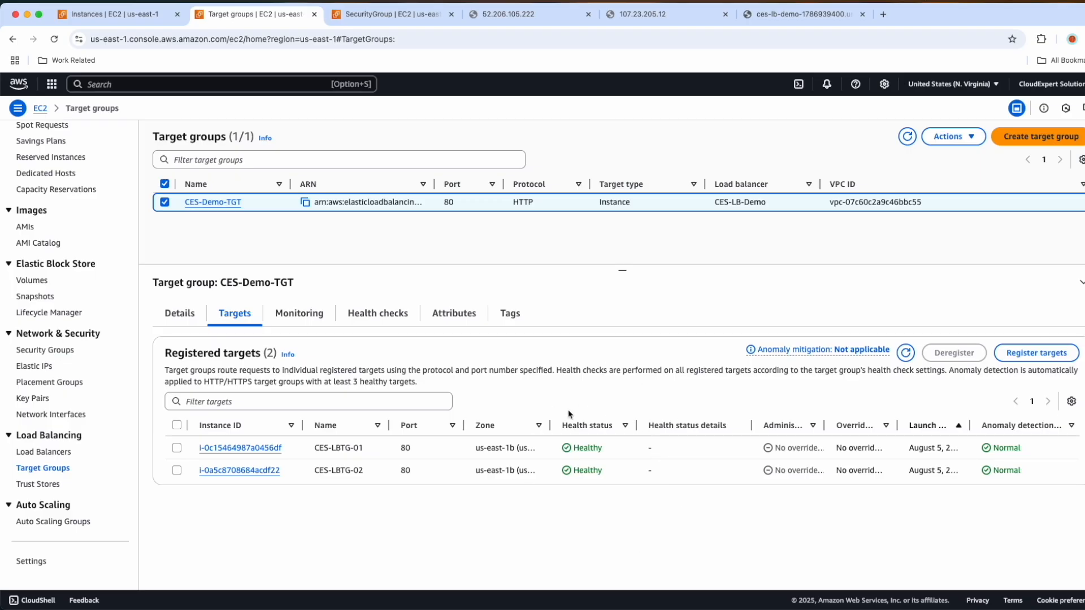
click(906, 355)
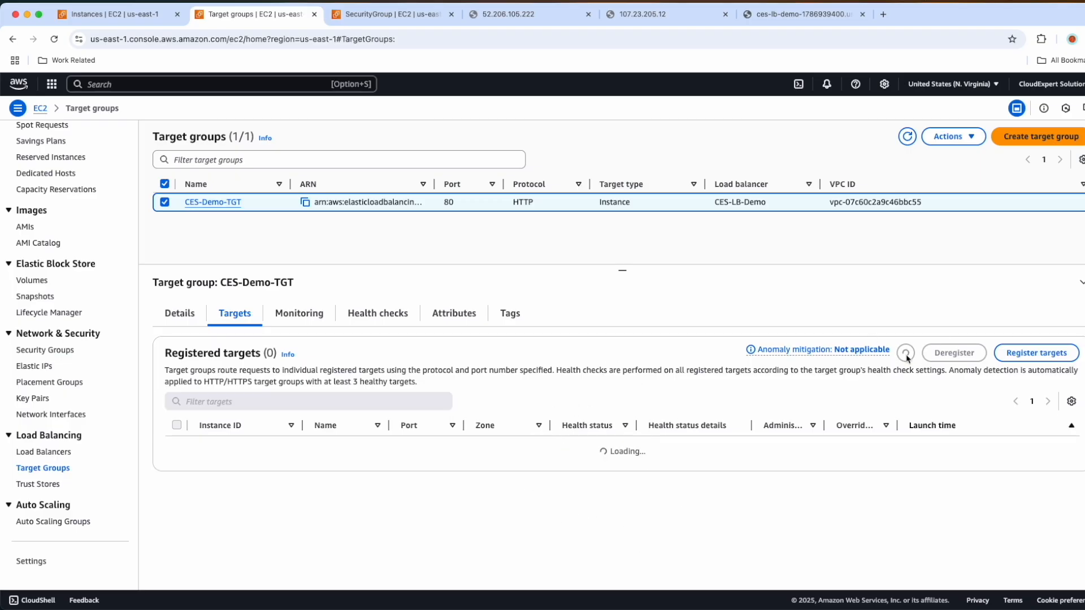
click(906, 354)
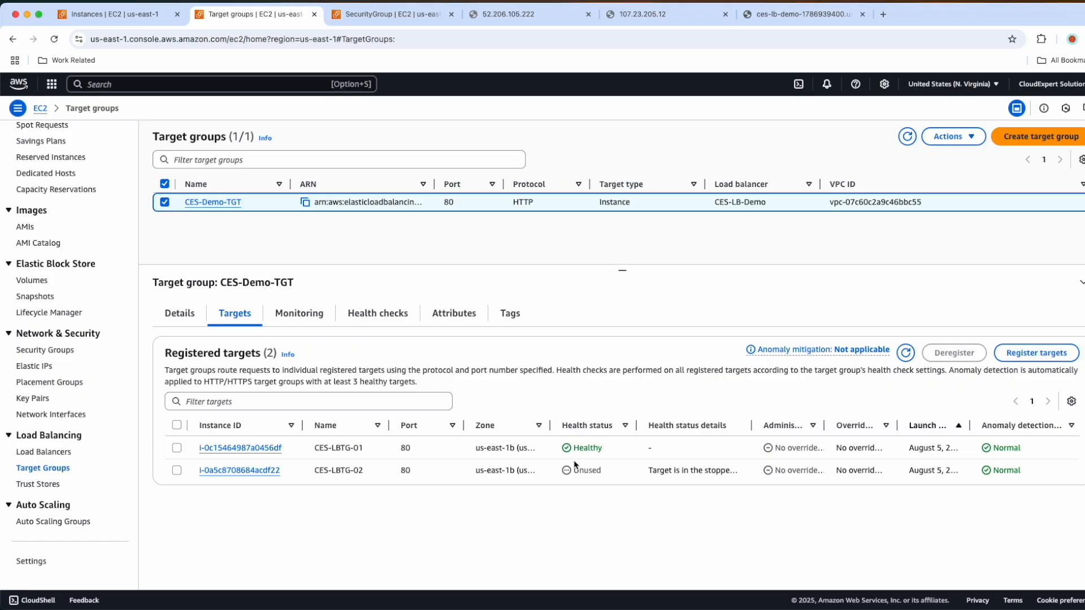
click(179, 316)
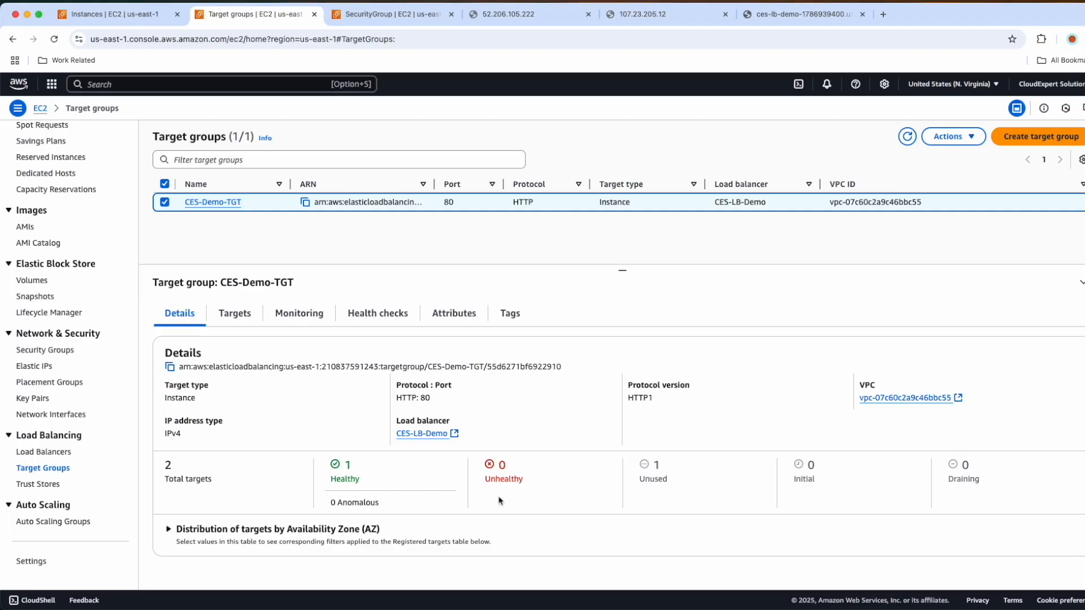
Start the stopped instance CES-LBTG-02 from the unfiltered instance list.
scroll(68, 283, up, 5)
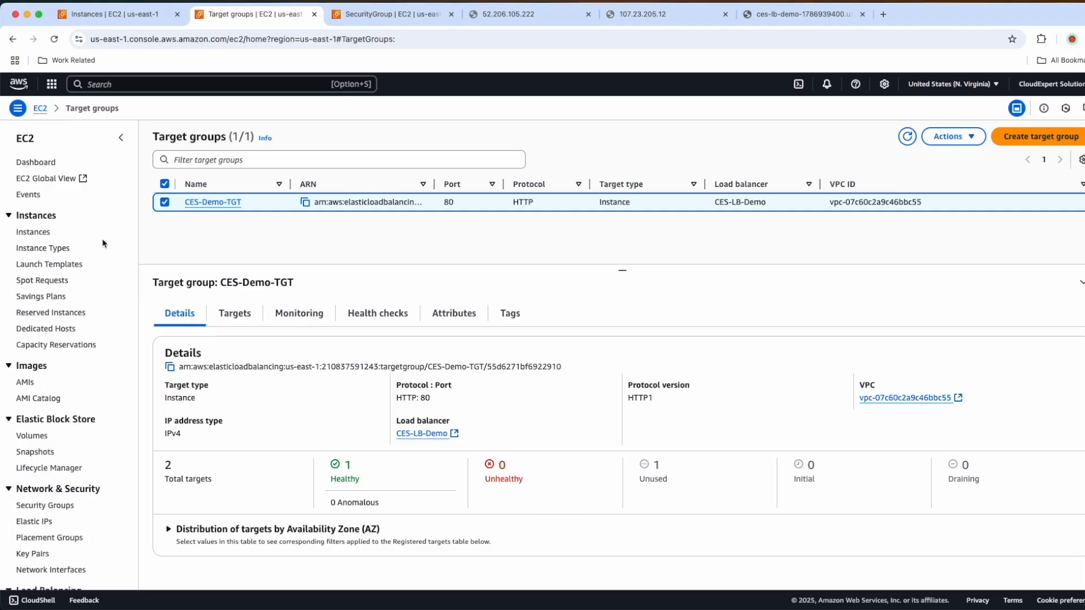
click(37, 162)
click(198, 190)
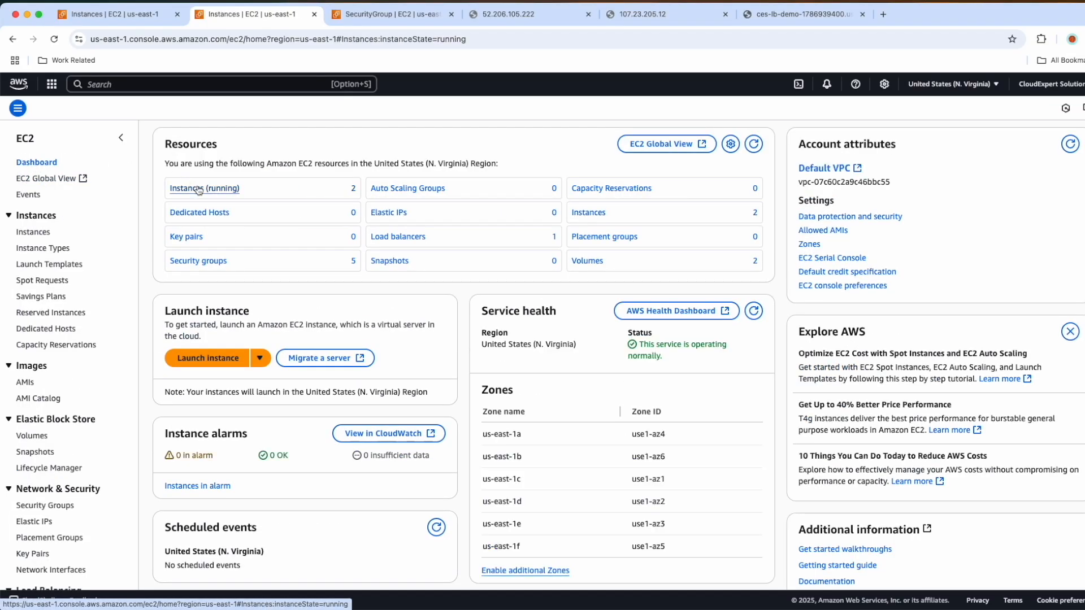
click(266, 188)
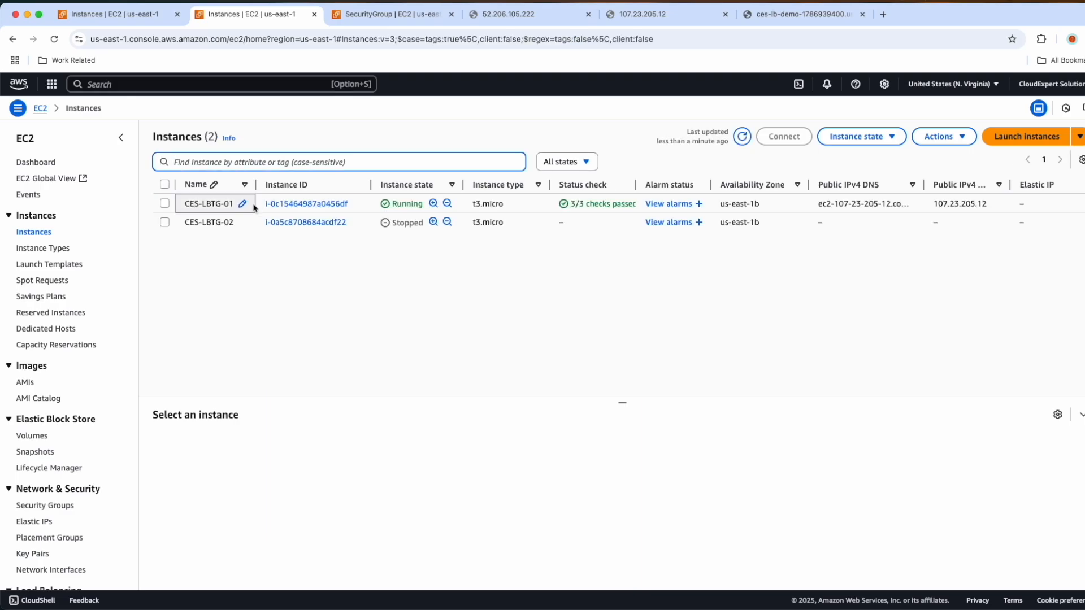
click(164, 222)
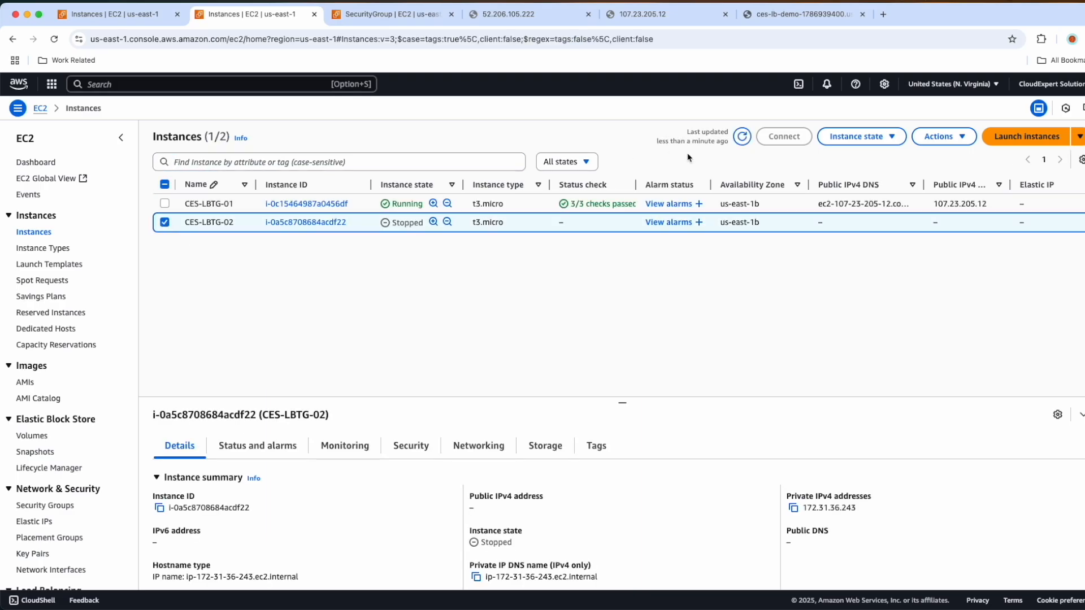
click(856, 136)
click(847, 175)
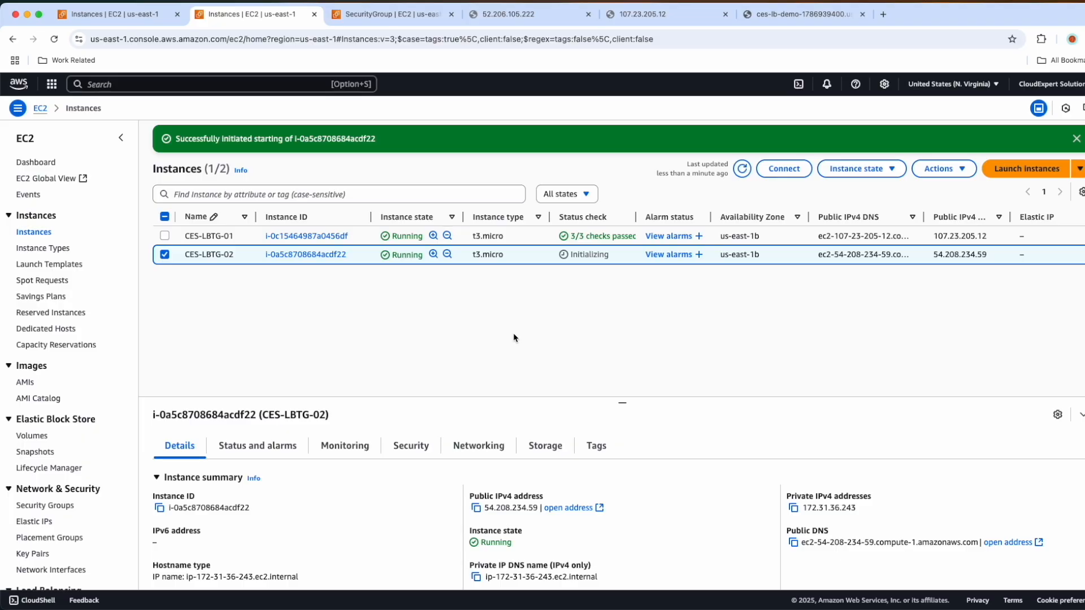
Replace security group CES-Demo-SG with the default VPC security group on instance CES-LBTG-02 and save.
click(406, 452)
key(super+w)
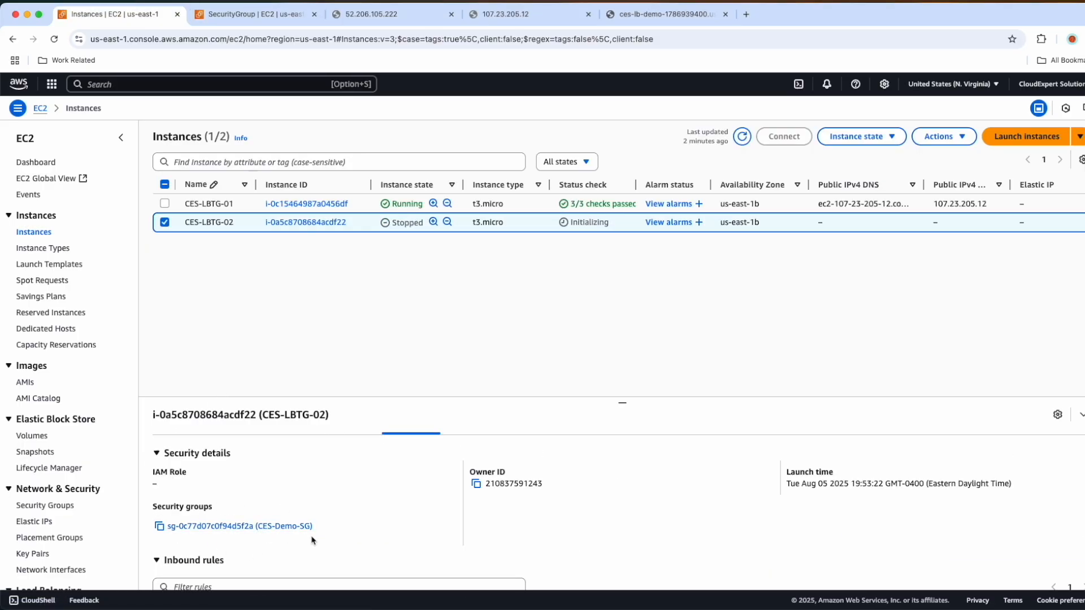
click(939, 137)
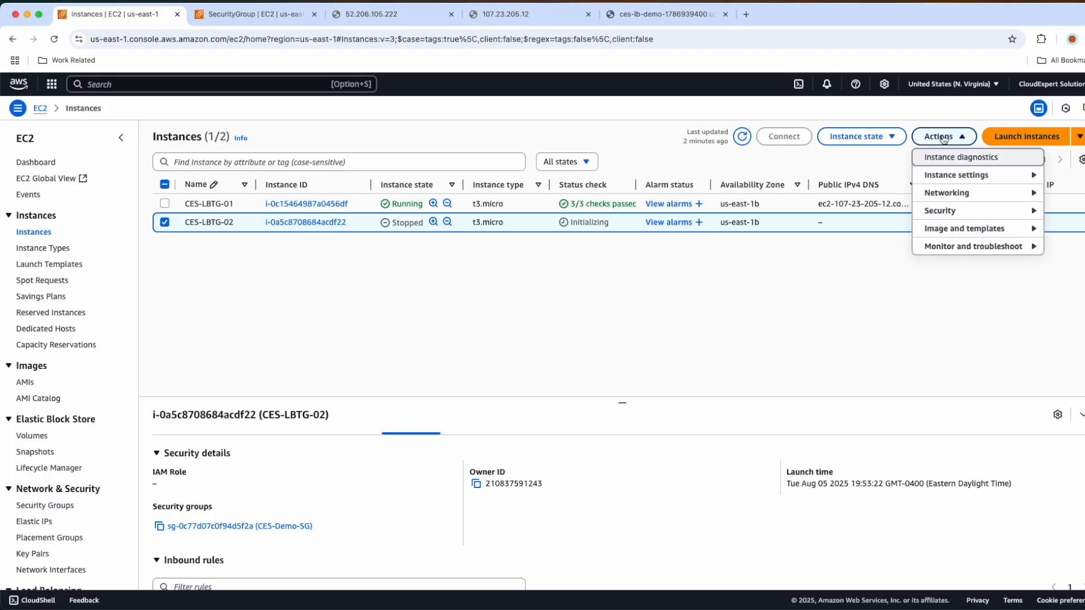
click(942, 218)
click(843, 218)
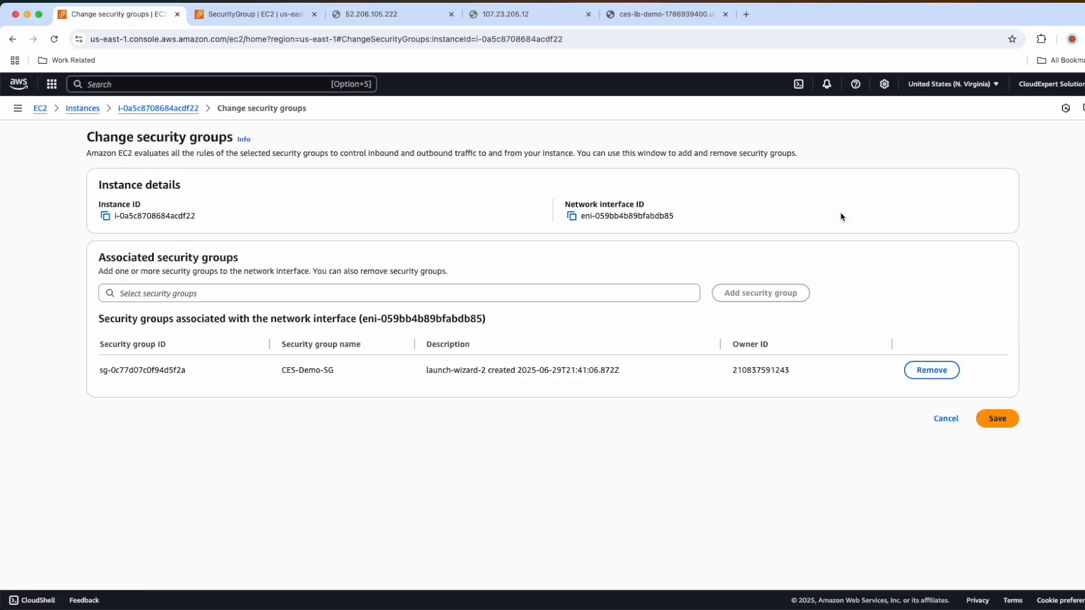
click(453, 295)
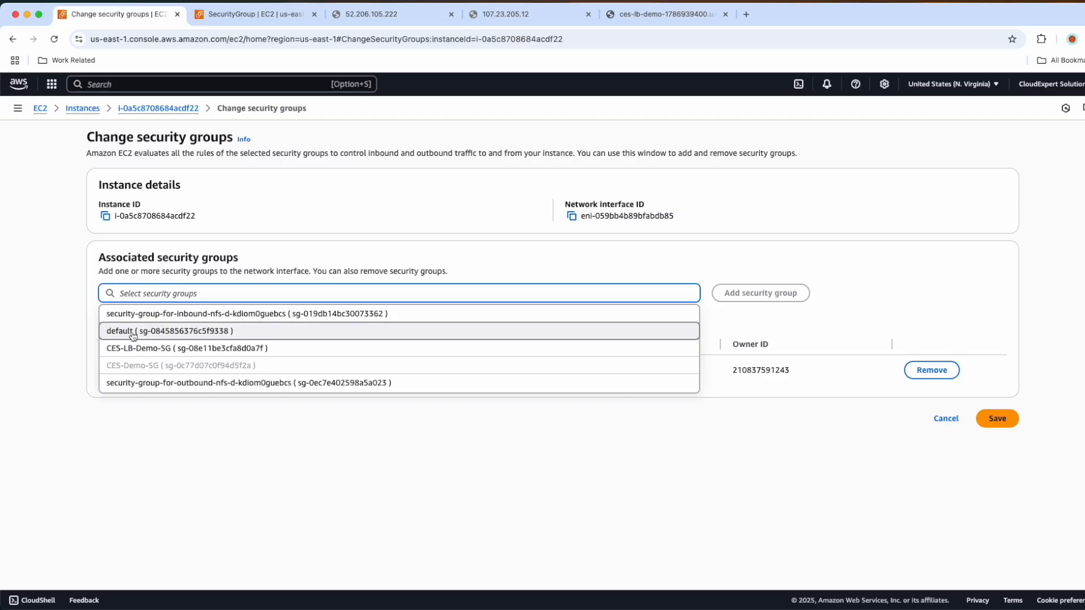
click(132, 336)
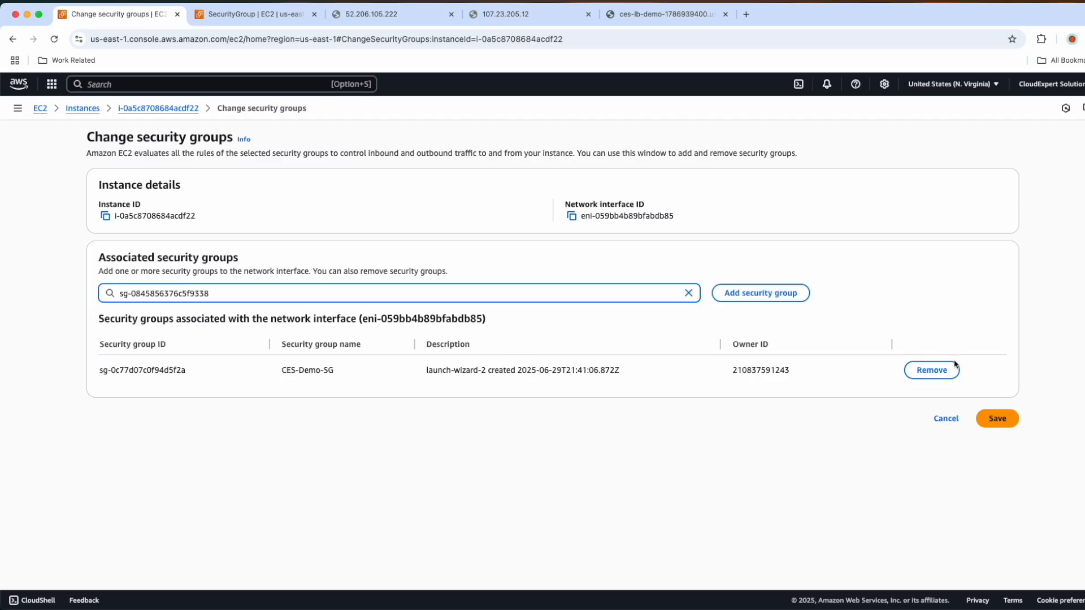
click(924, 376)
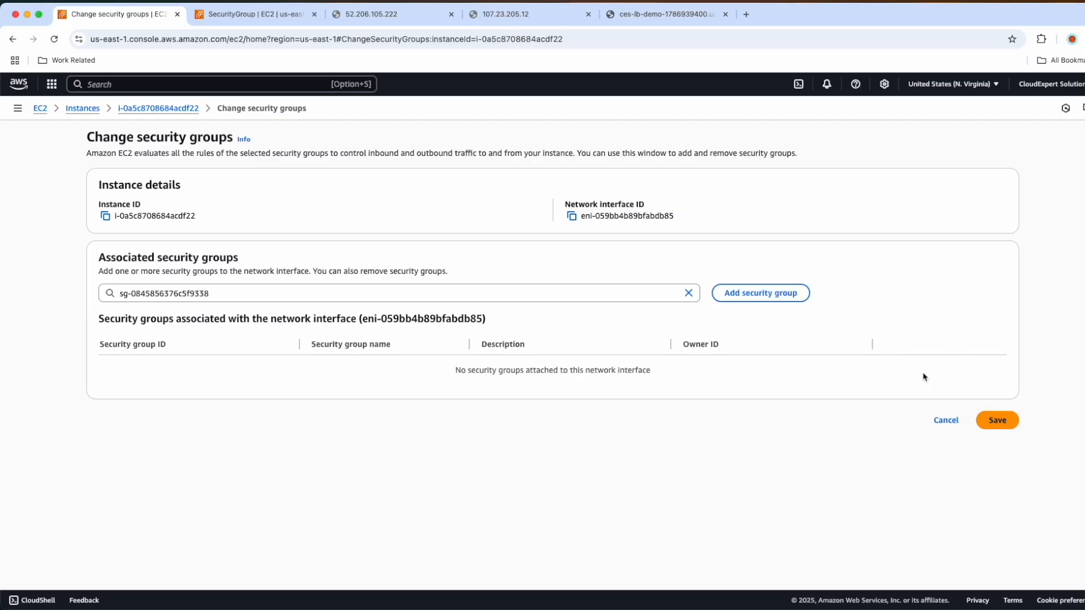
click(994, 421)
click(738, 300)
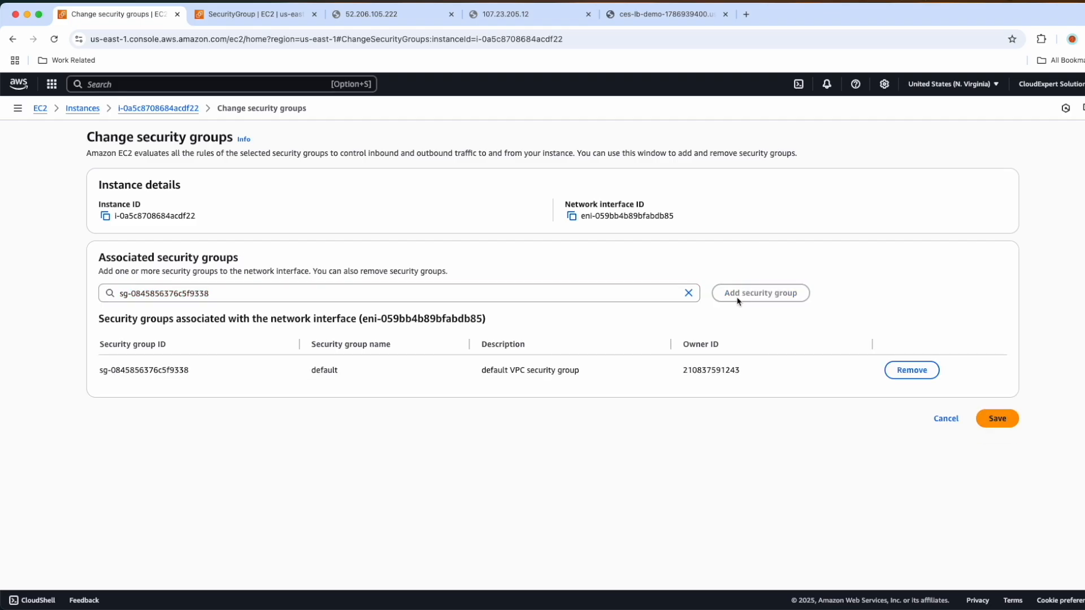
click(996, 420)
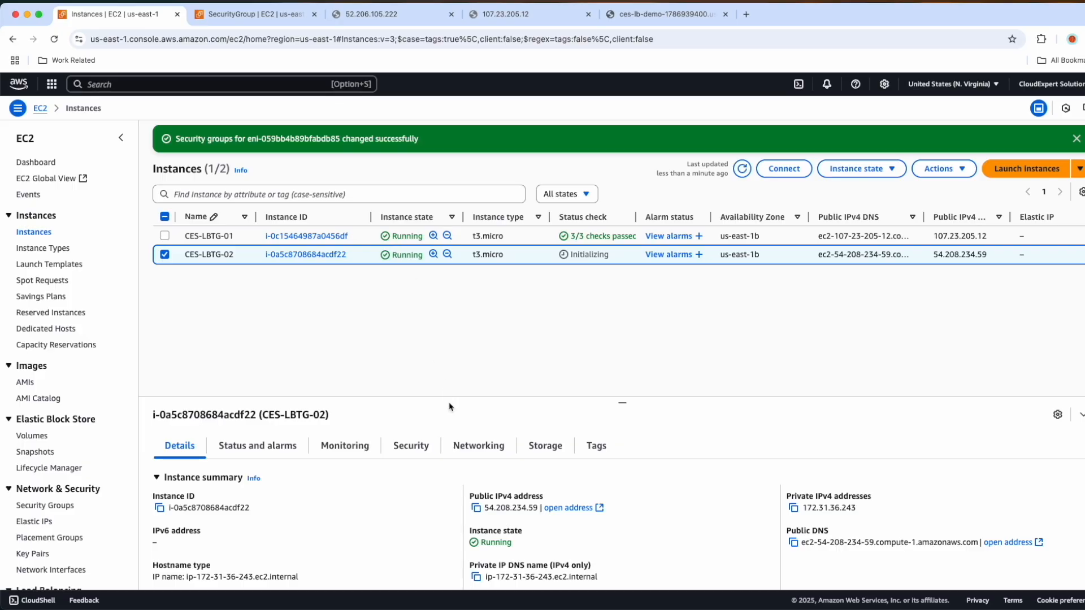
Open the default security group attached to CES-LBTG-02, delete its all-traffic inbound rule and save the rules.
click(416, 446)
scroll(344, 511, down, 1)
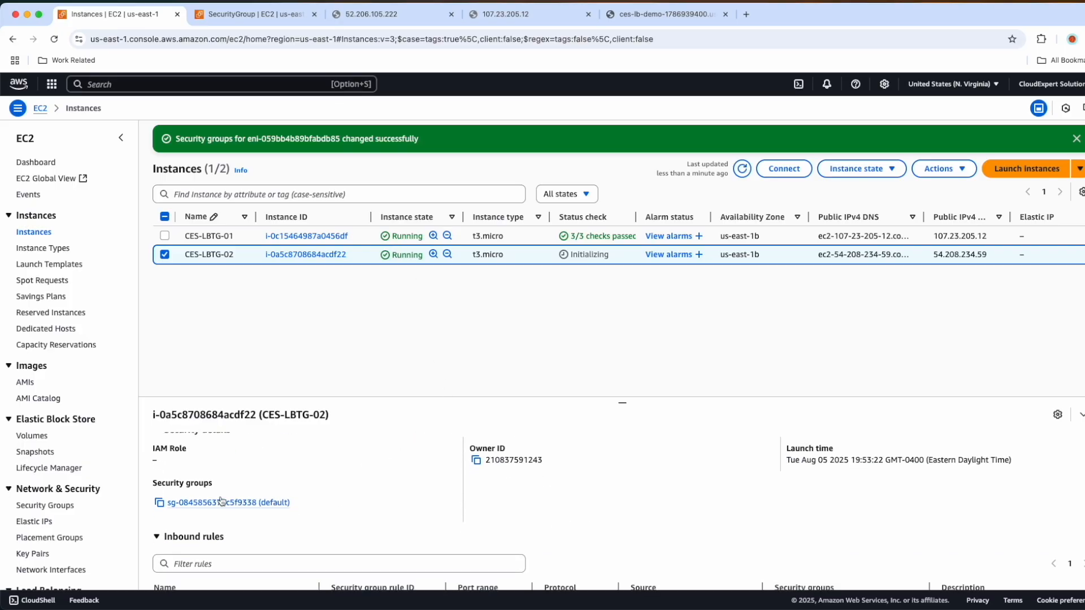
click(232, 504)
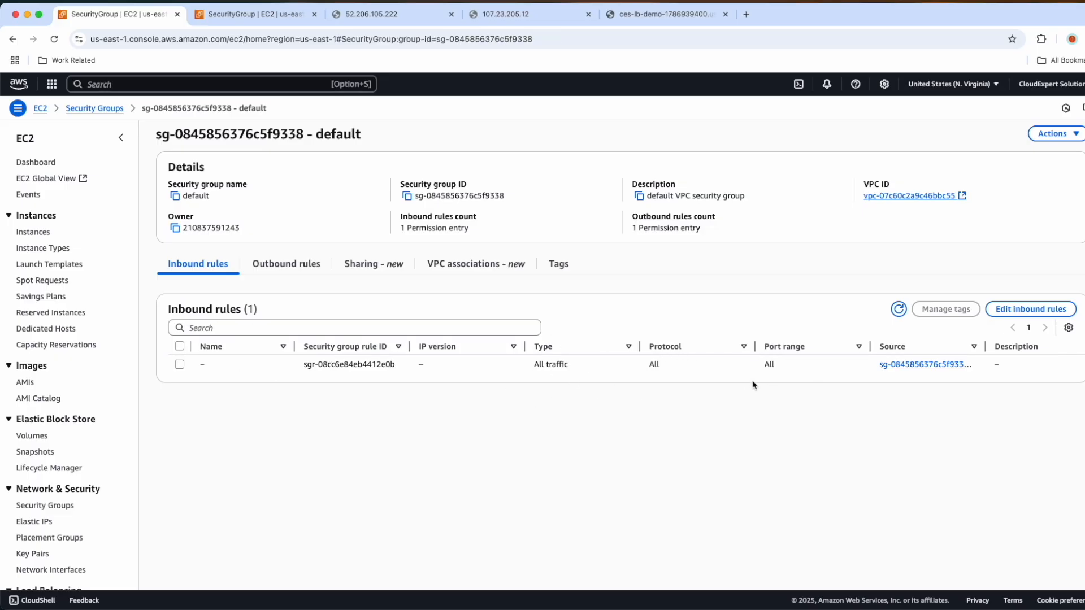
click(209, 364)
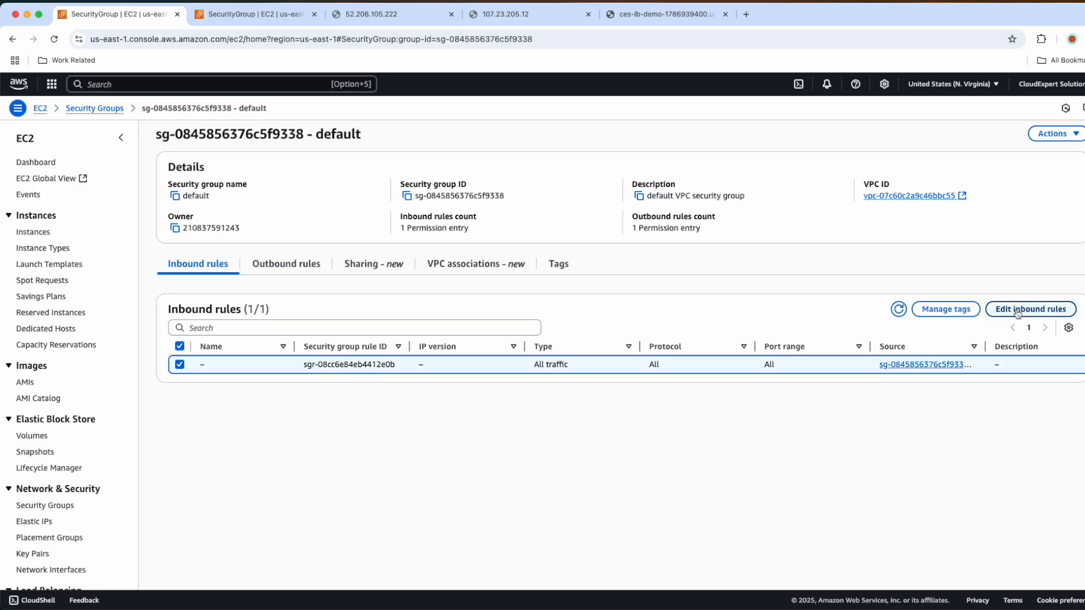
click(1017, 311)
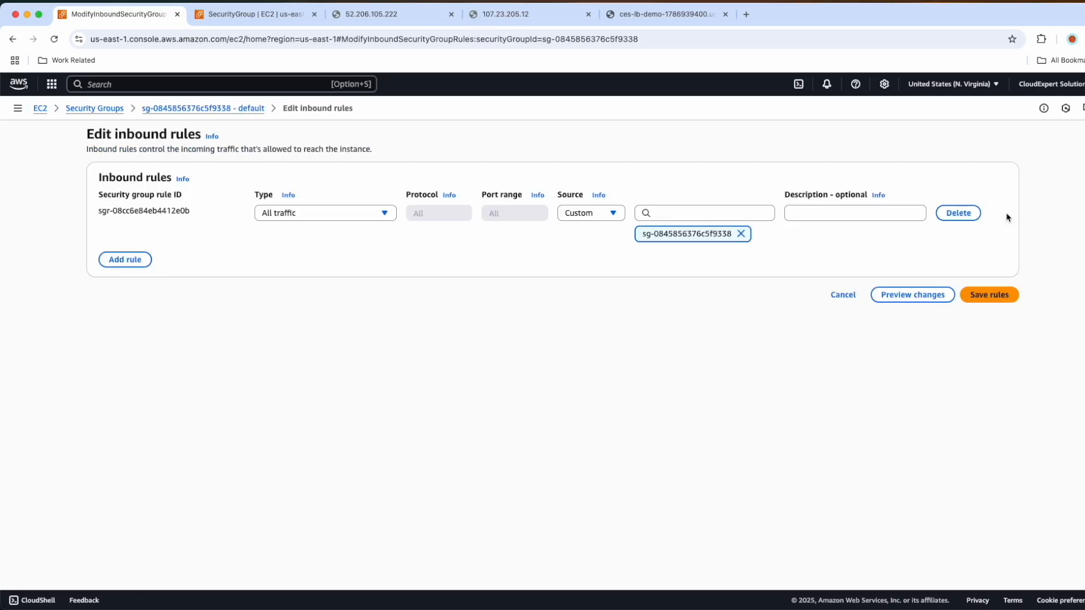
click(959, 215)
click(986, 271)
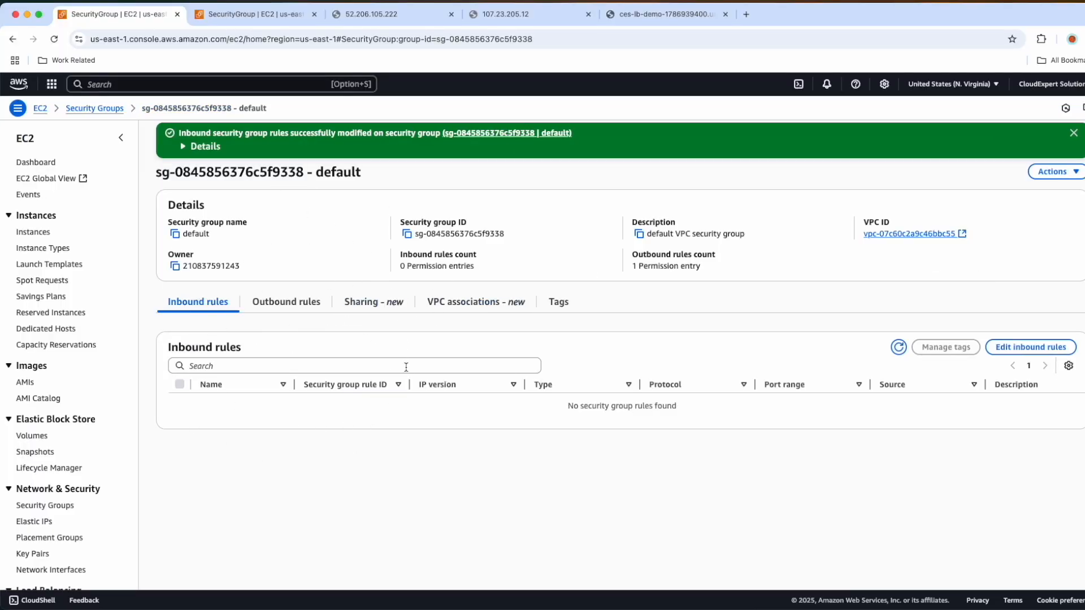
Refresh the instance list and display the details of target group CES-Demo-TGT.
click(34, 232)
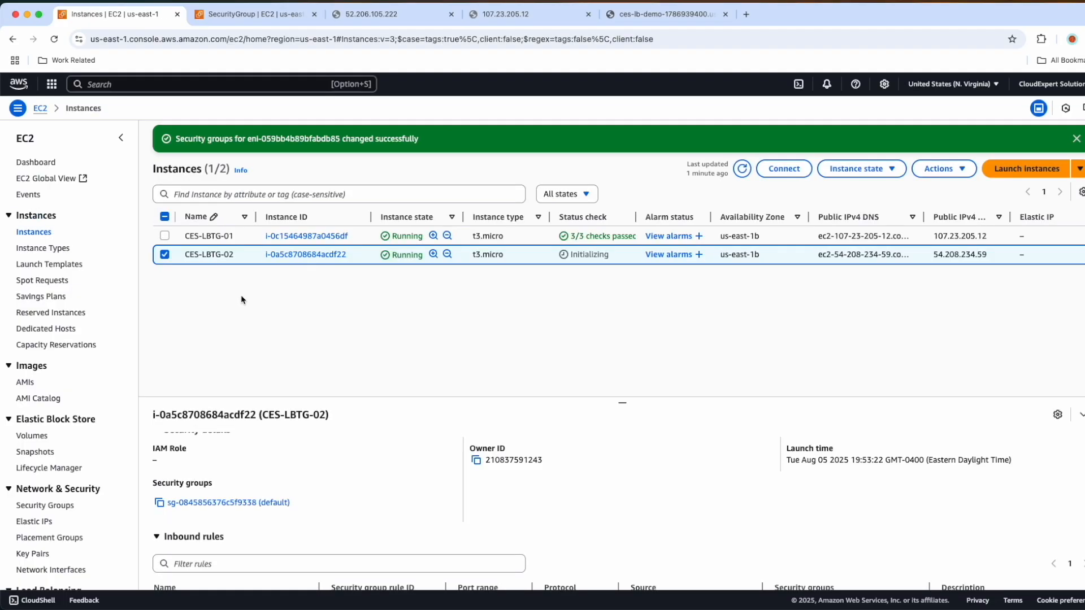
click(743, 170)
scroll(89, 392, down, 5)
click(42, 468)
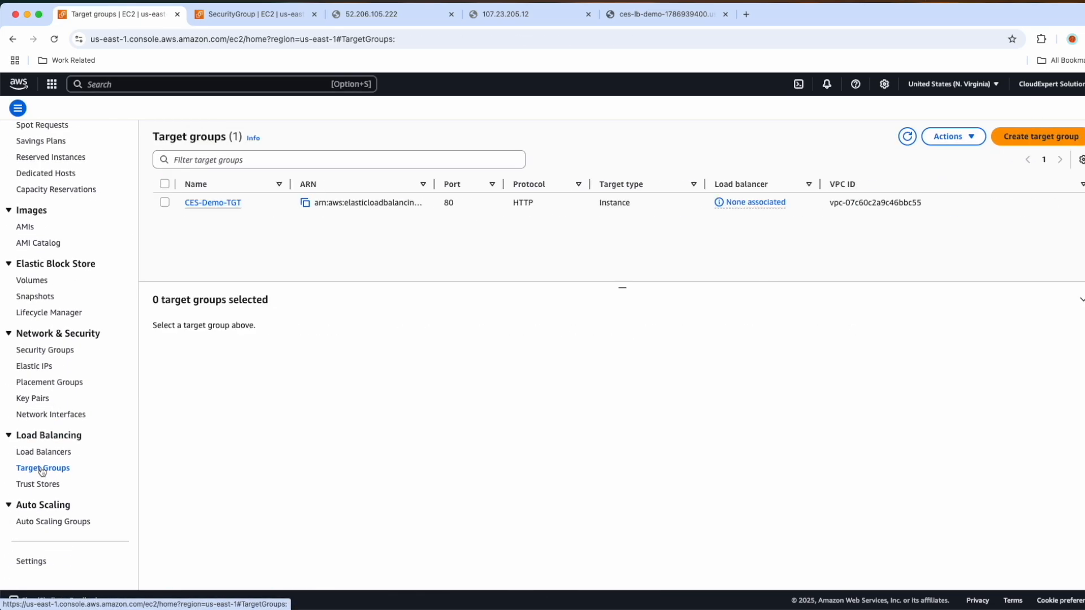
click(165, 202)
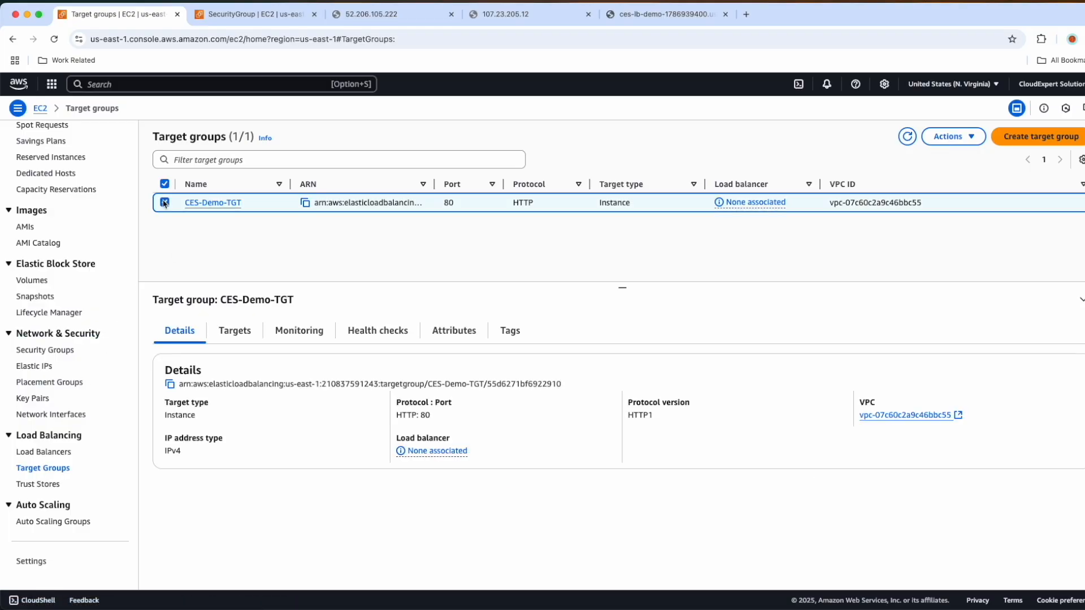
Display the registered targets of CES-Demo-TGT and compare the health status of CES-LBTG-02 and CES-LBTG-01.
click(236, 331)
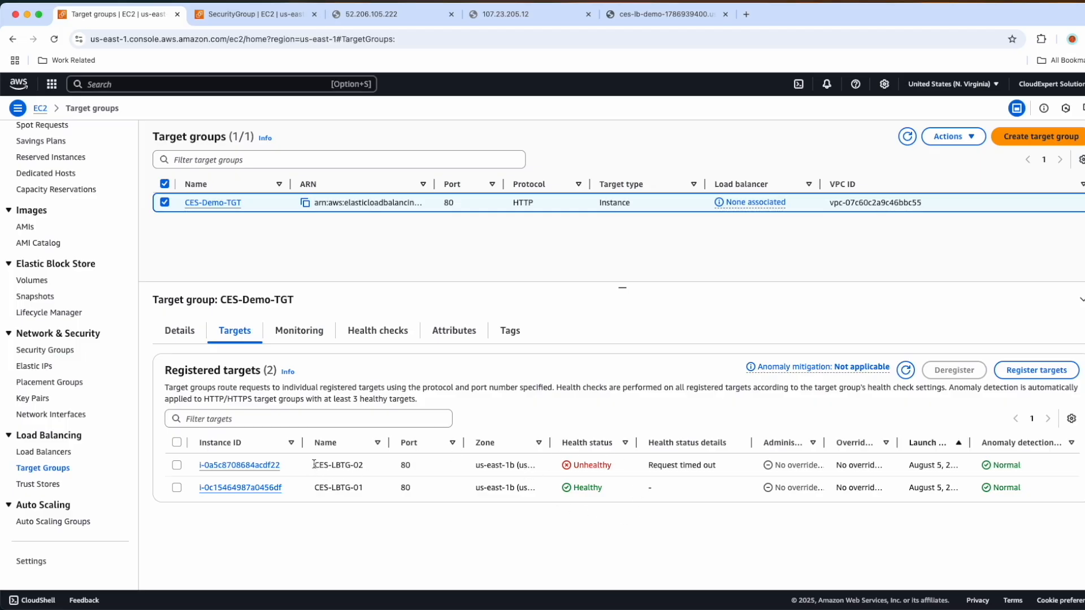
drag(313, 464, 364, 467)
drag(340, 490, 354, 489)
Reload the load balancer's DNS page several times and check which EC2 IP responds.
click(655, 16)
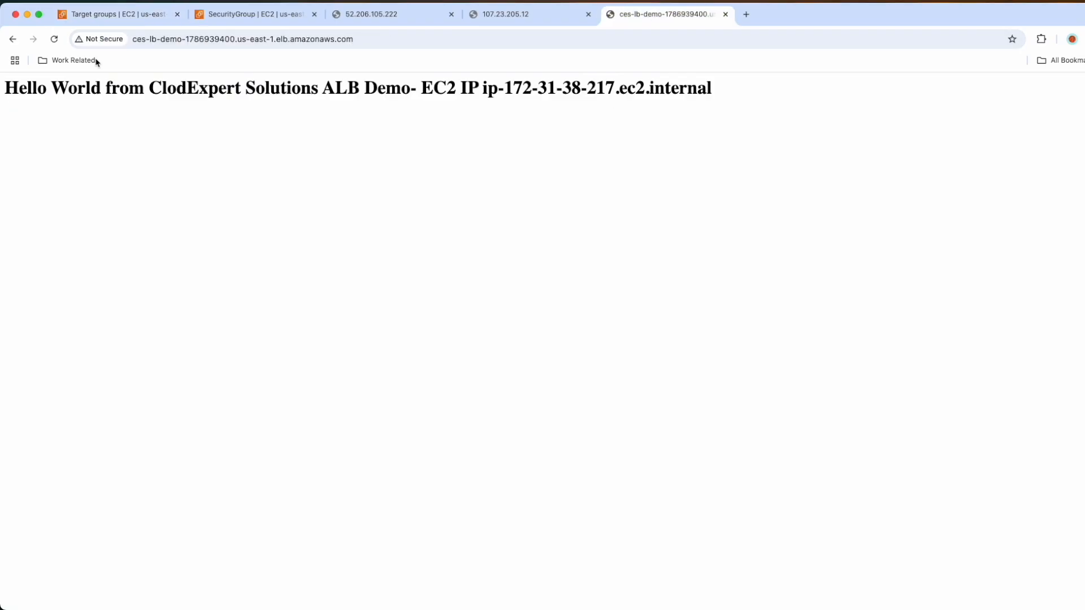
click(54, 44)
click(54, 43)
click(55, 40)
drag(508, 88, 636, 88)
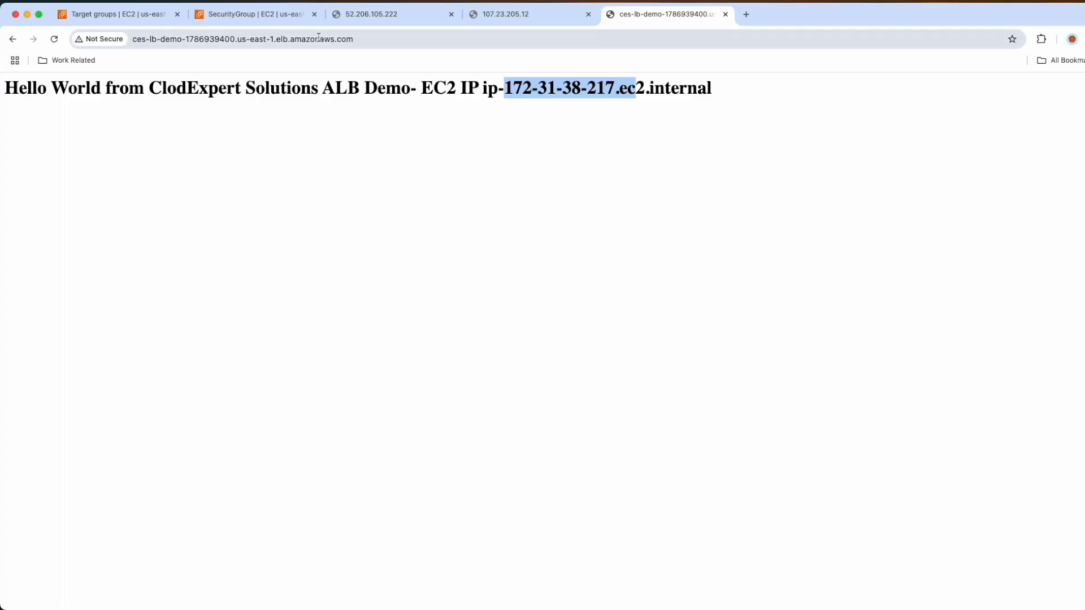
Return to the running instances in the console and open the security group change page for instance CES-LBTG-02.
click(120, 18)
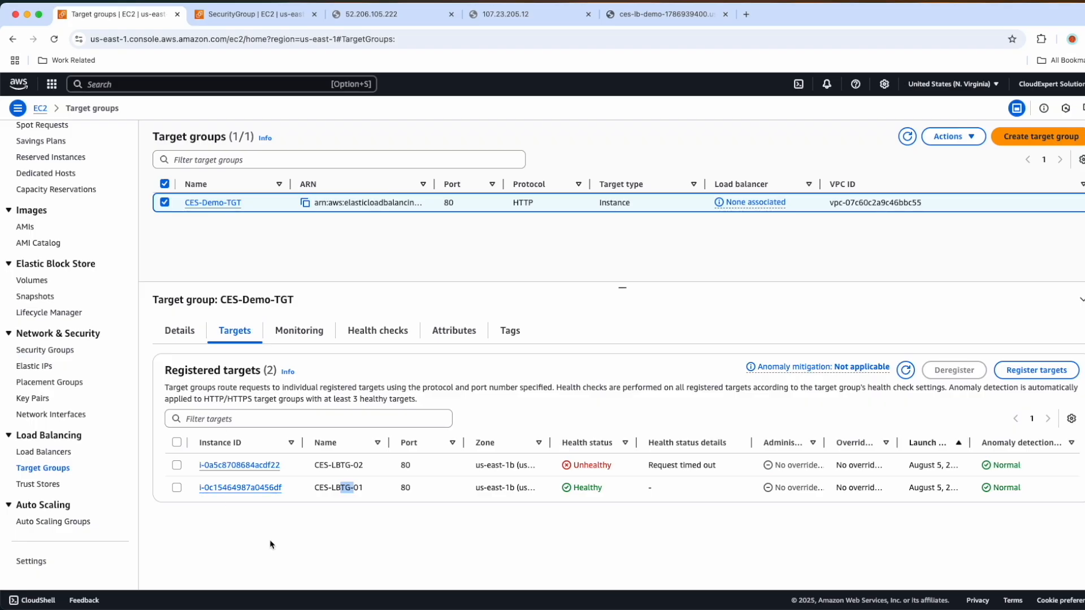
scroll(56, 189, up, 5)
click(37, 167)
click(199, 188)
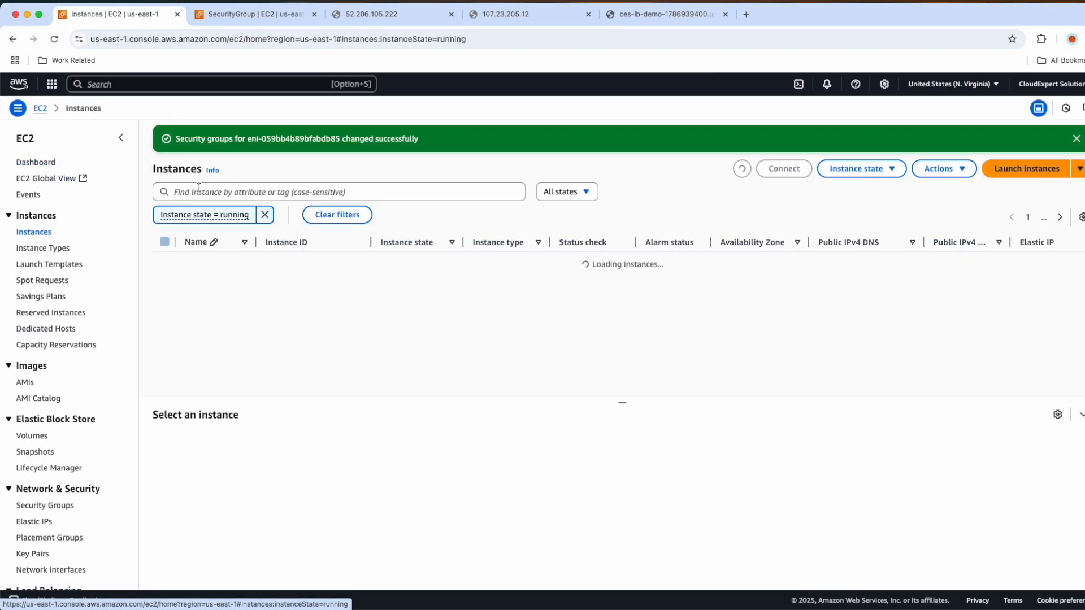
click(165, 280)
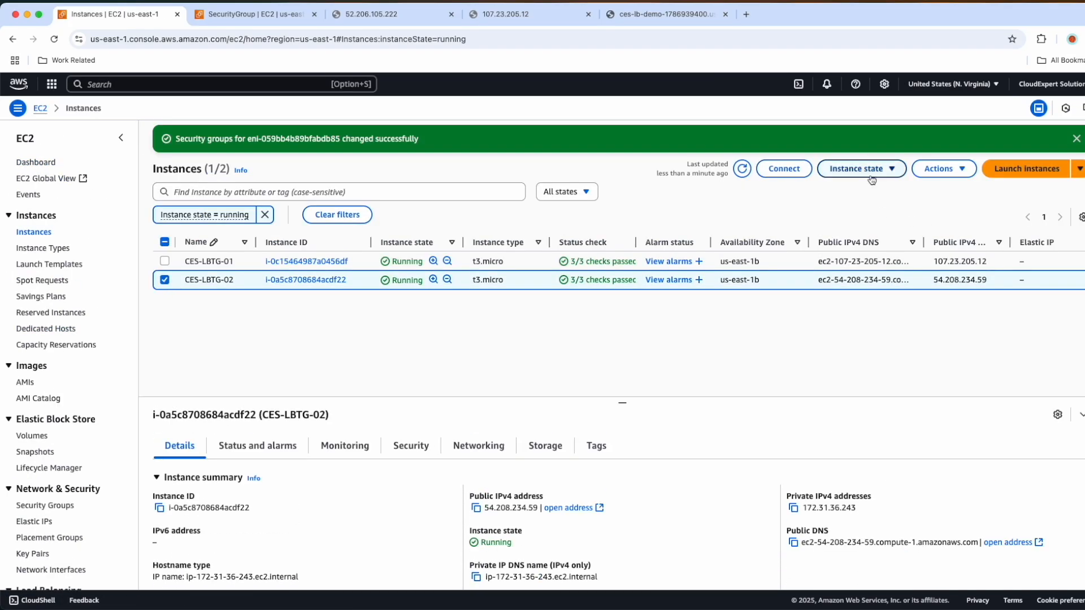
click(941, 169)
mouse_move(943, 246)
click(842, 244)
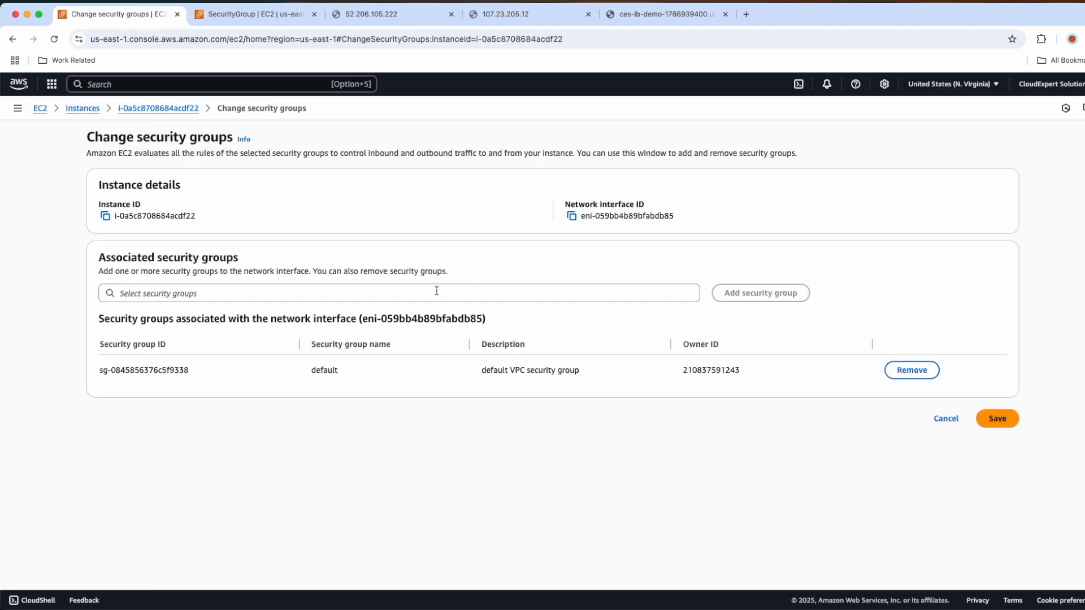
Replace the default VPC security group with CES-Demo-SG on the instance and save.
click(462, 289)
click(175, 348)
click(764, 296)
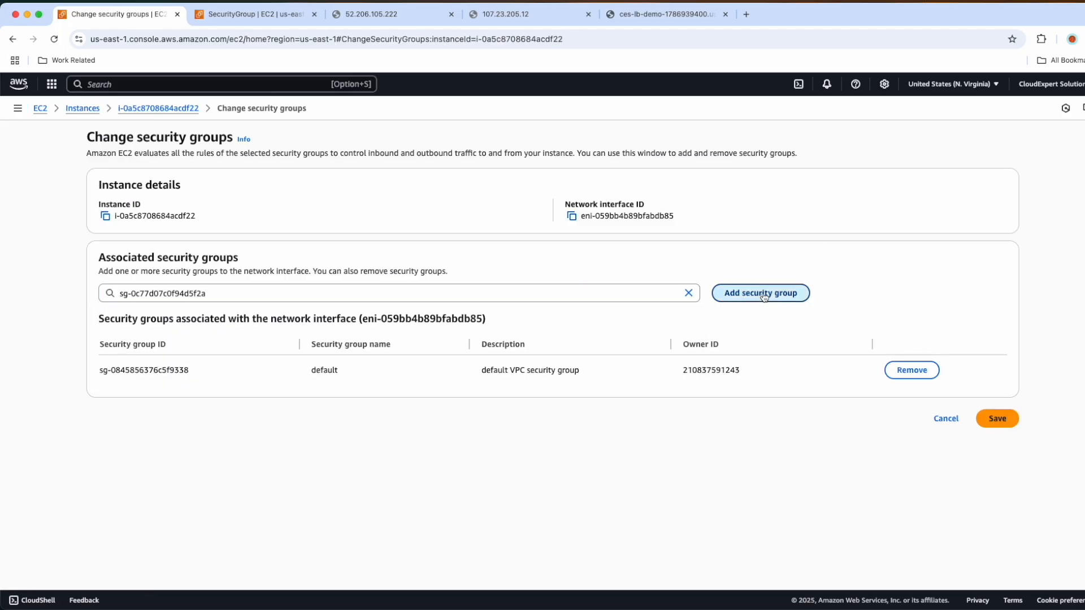
click(932, 370)
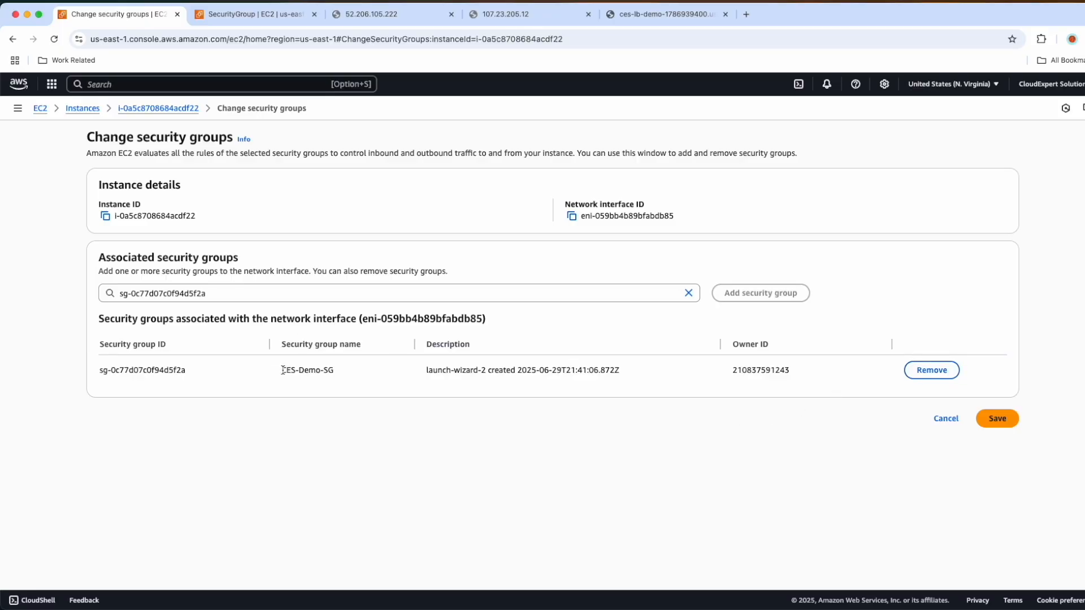
drag(283, 370, 338, 378)
click(999, 419)
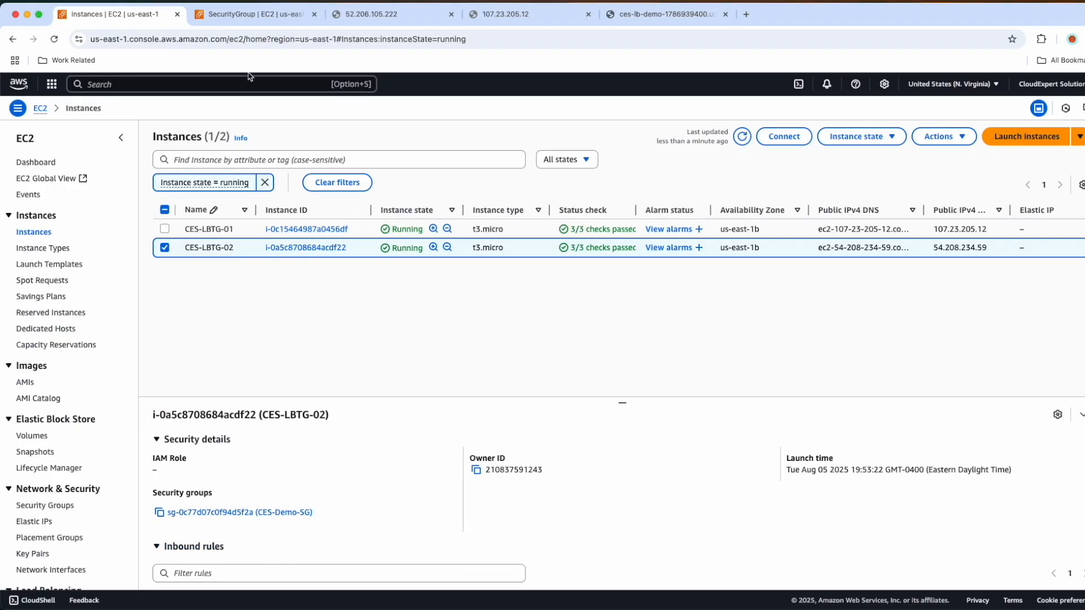
Open the registered targets of target group CES-Demo-TGT and refresh their health status.
scroll(28, 463, down, 3)
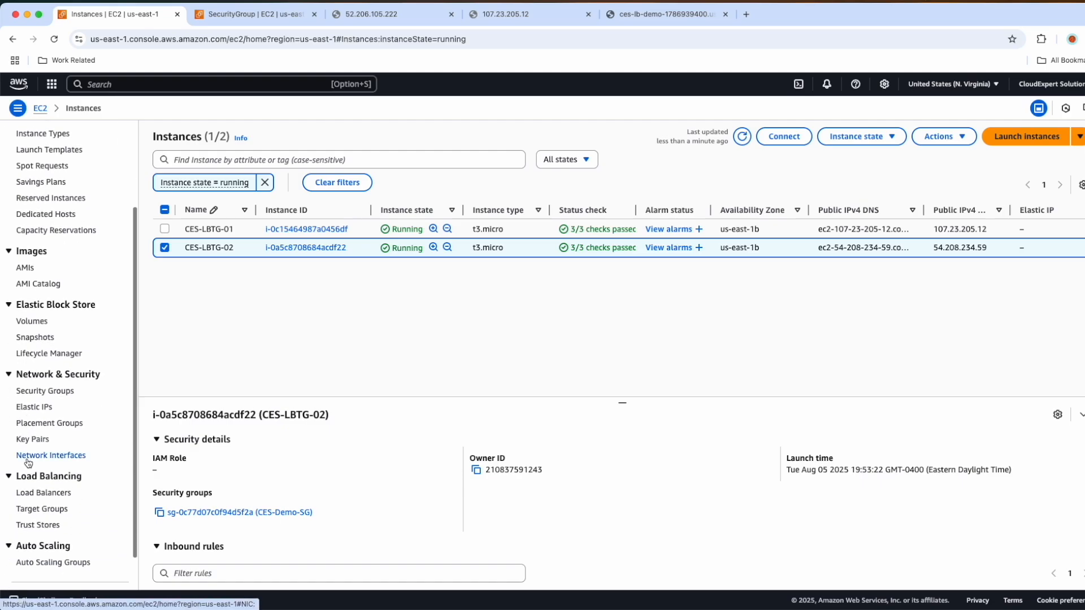
click(43, 509)
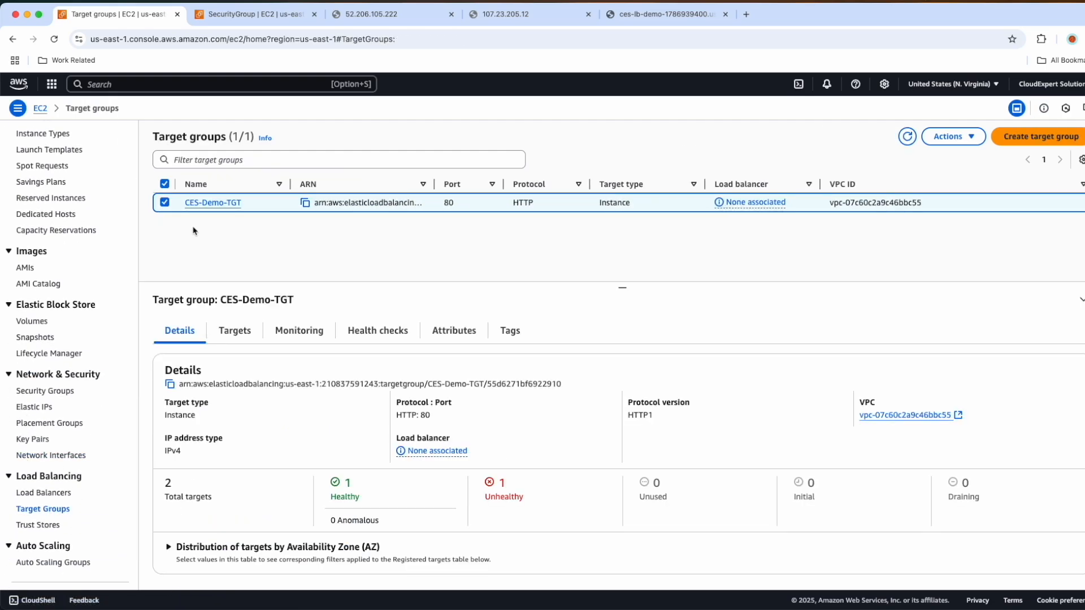
click(231, 333)
click(906, 370)
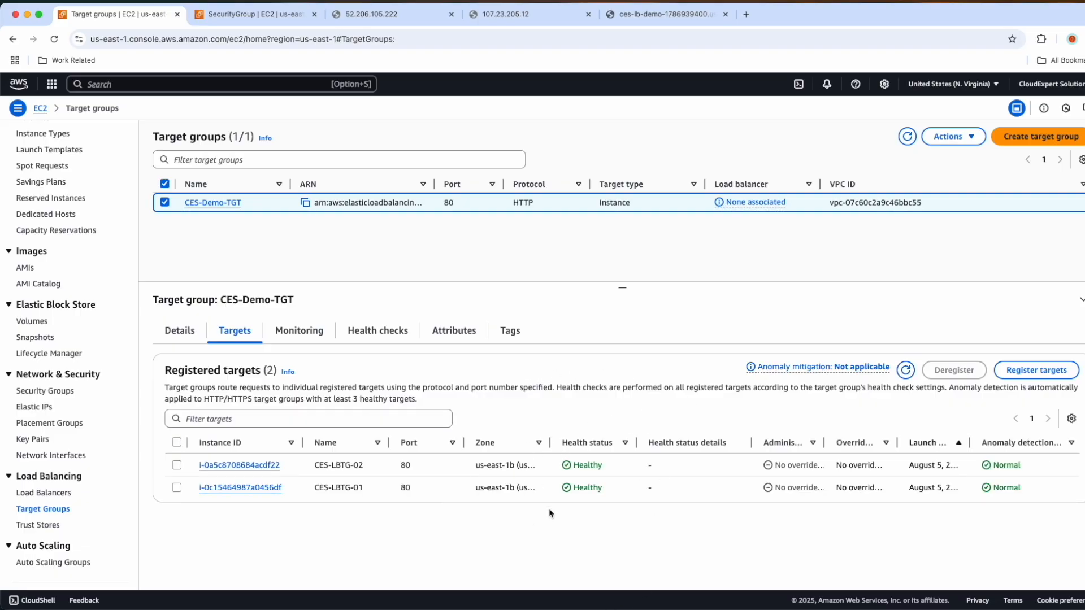
Reload the load balancer's web page several times to check whether requests alternate between both instances.
click(632, 20)
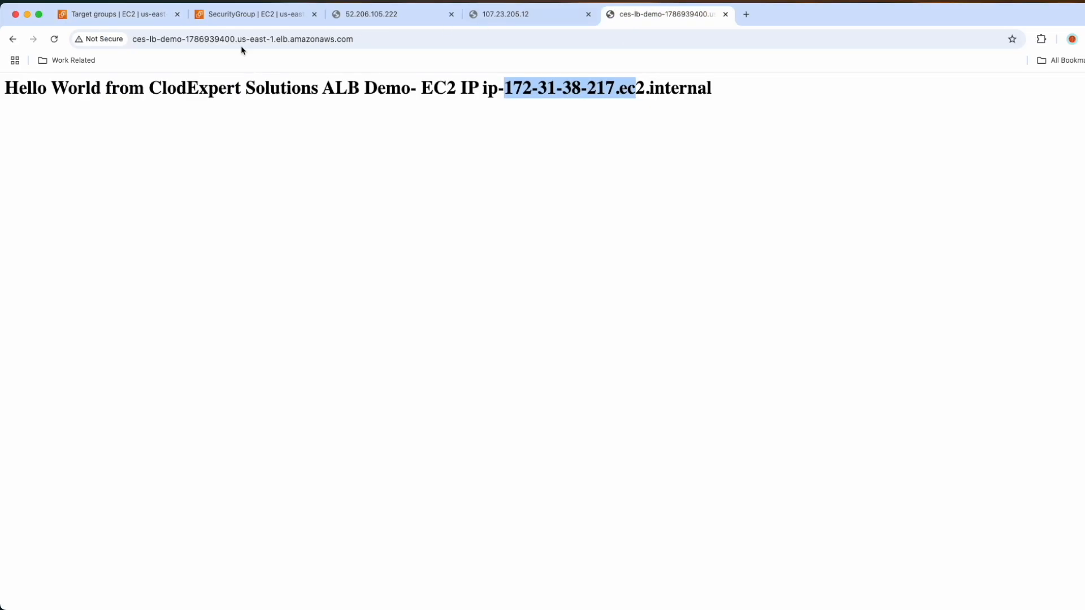
click(54, 40)
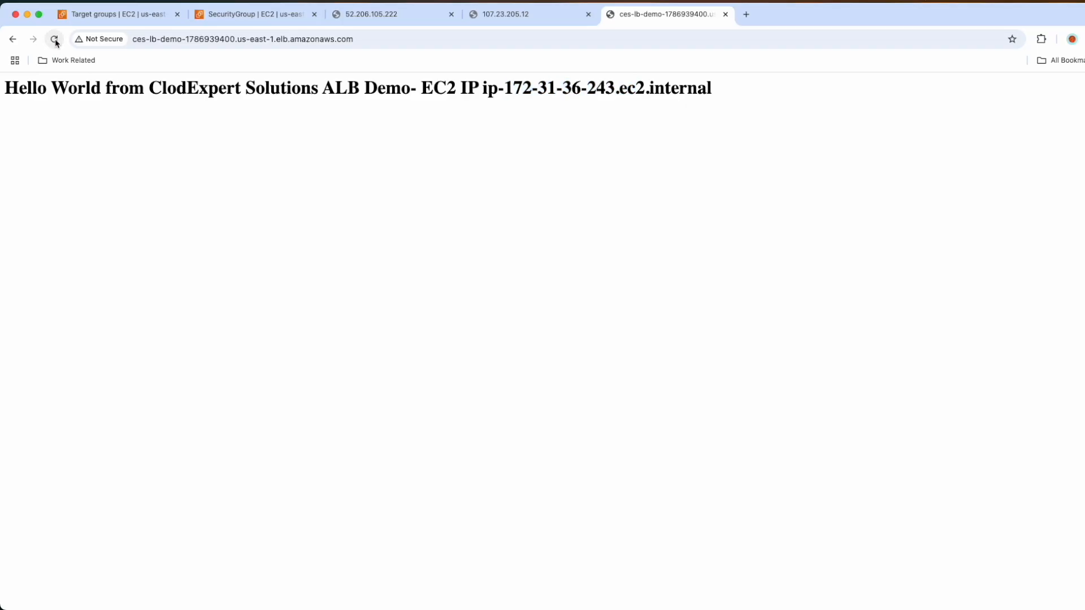
click(54, 40)
click(55, 40)
Open the attributes of target group CES-Demo-TGT for editing and go to the target selection configuration.
click(94, 17)
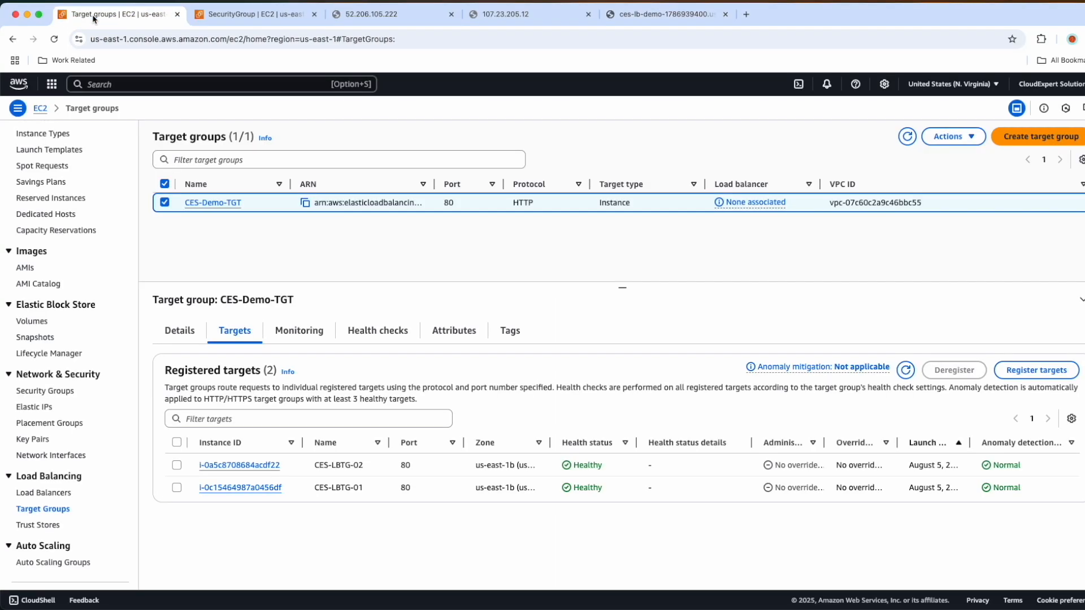
click(52, 495)
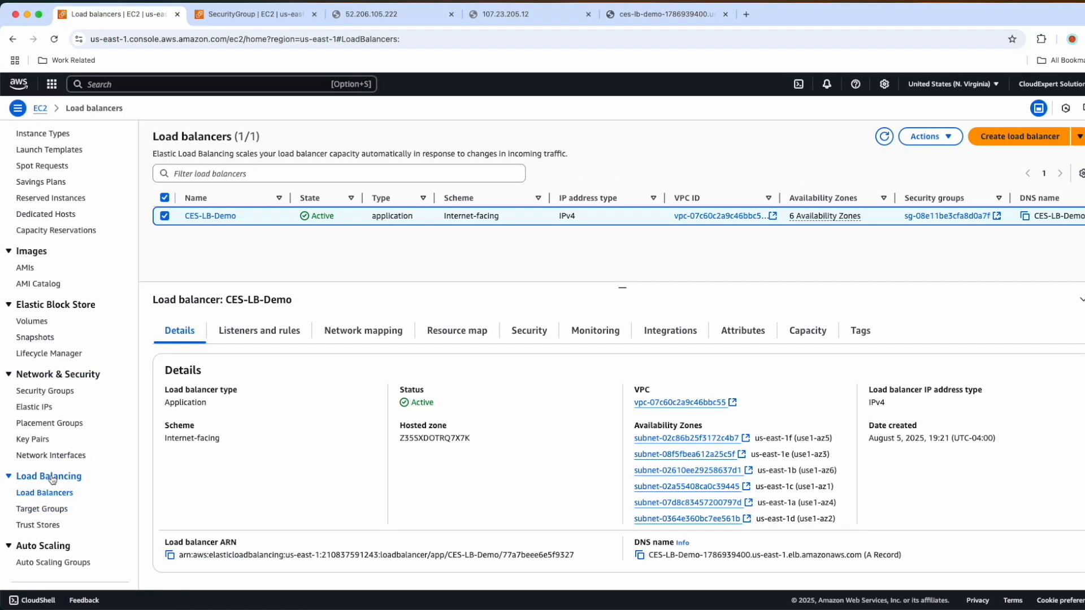
click(42, 514)
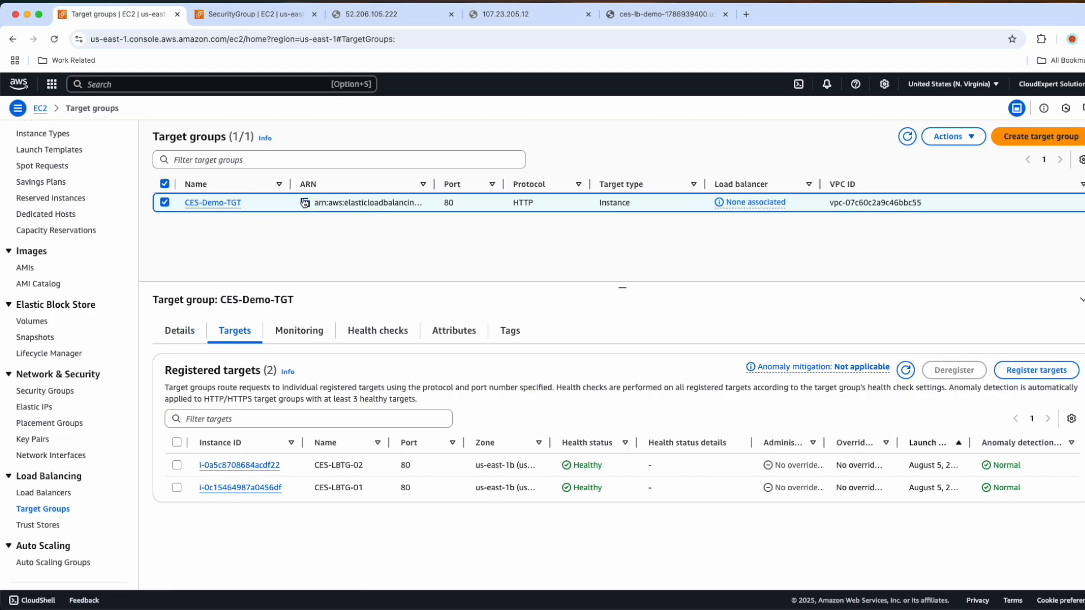
click(953, 136)
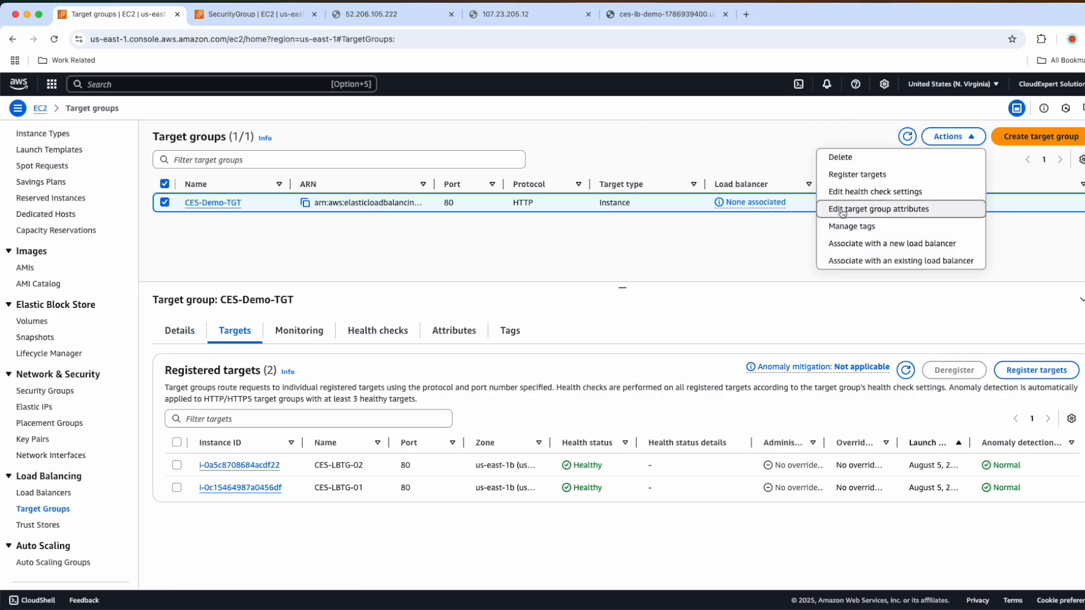
click(914, 209)
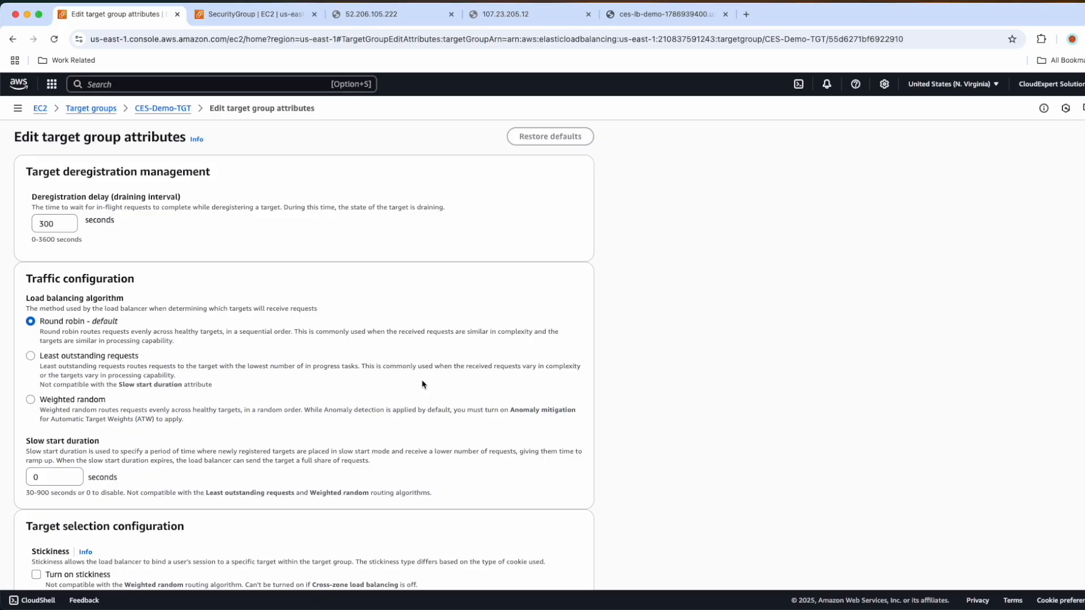
scroll(339, 350, down, 1)
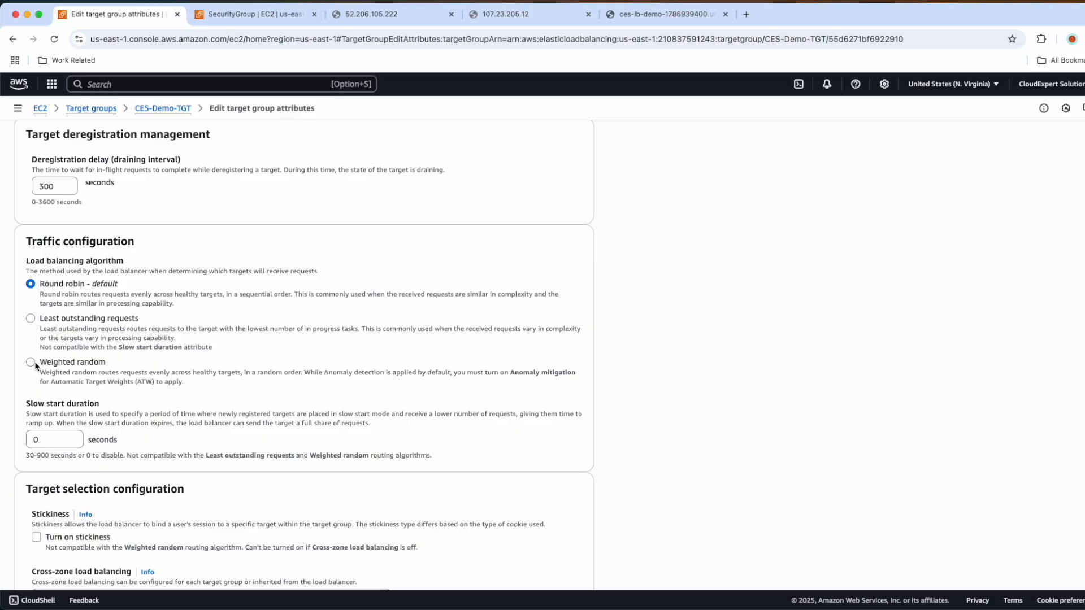
scroll(90, 368, down, 5)
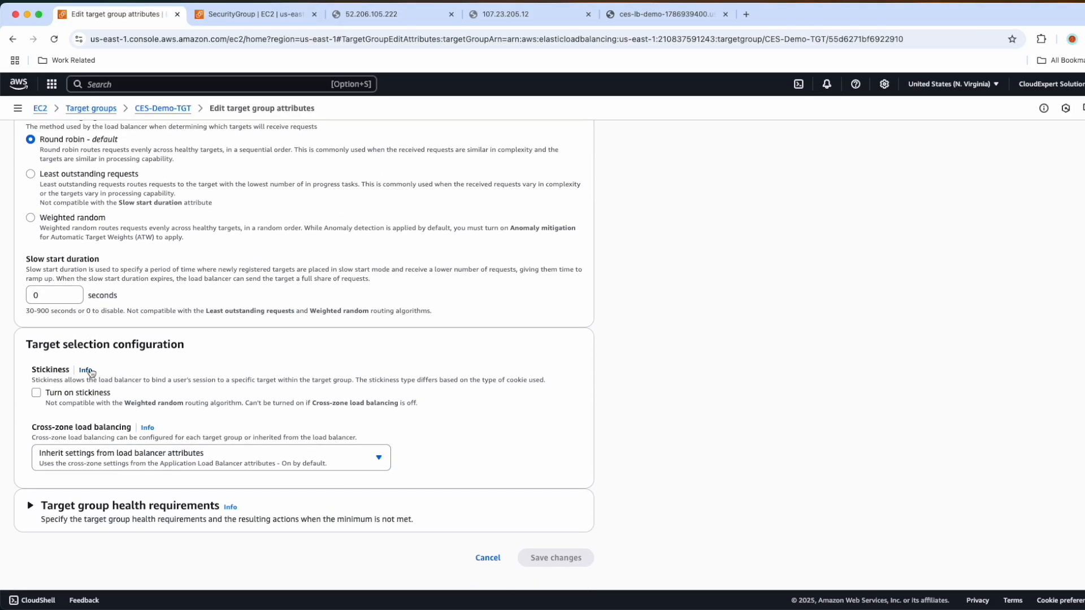
drag(37, 343, 192, 357)
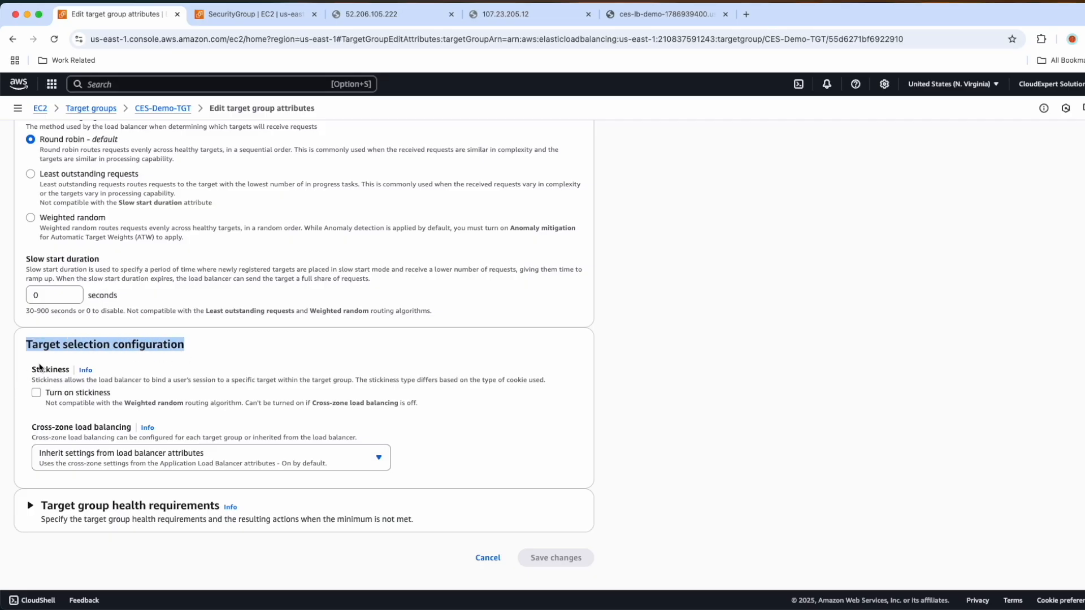
Turn on stickiness with a load balancer generated cookie and a duration of 30 in a unit other than days, and save the attributes.
click(36, 393)
scroll(244, 489, down, 1)
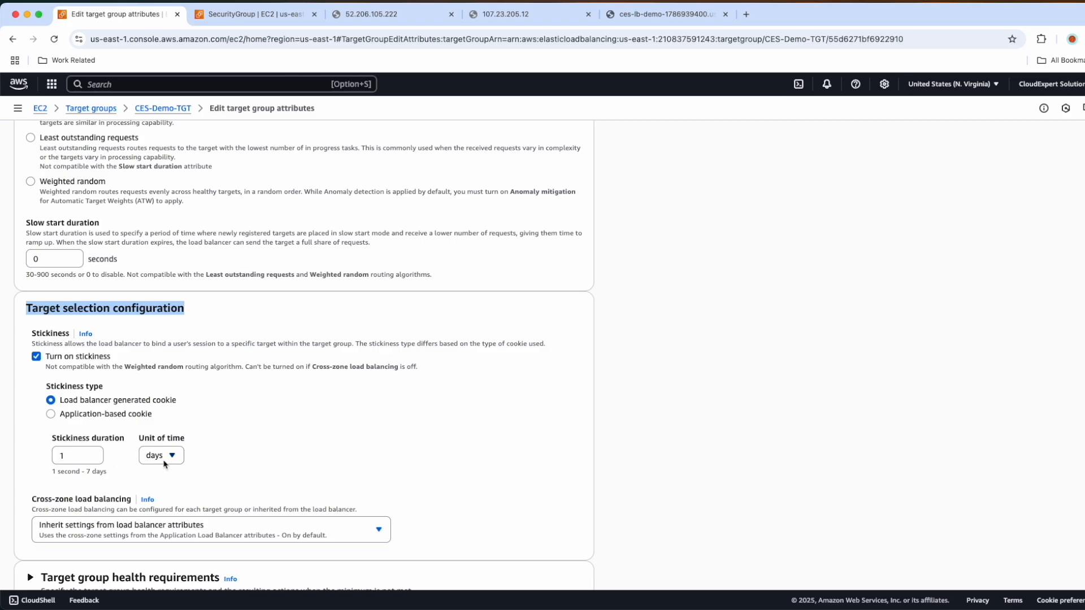
drag(75, 455, 37, 460)
text(30)
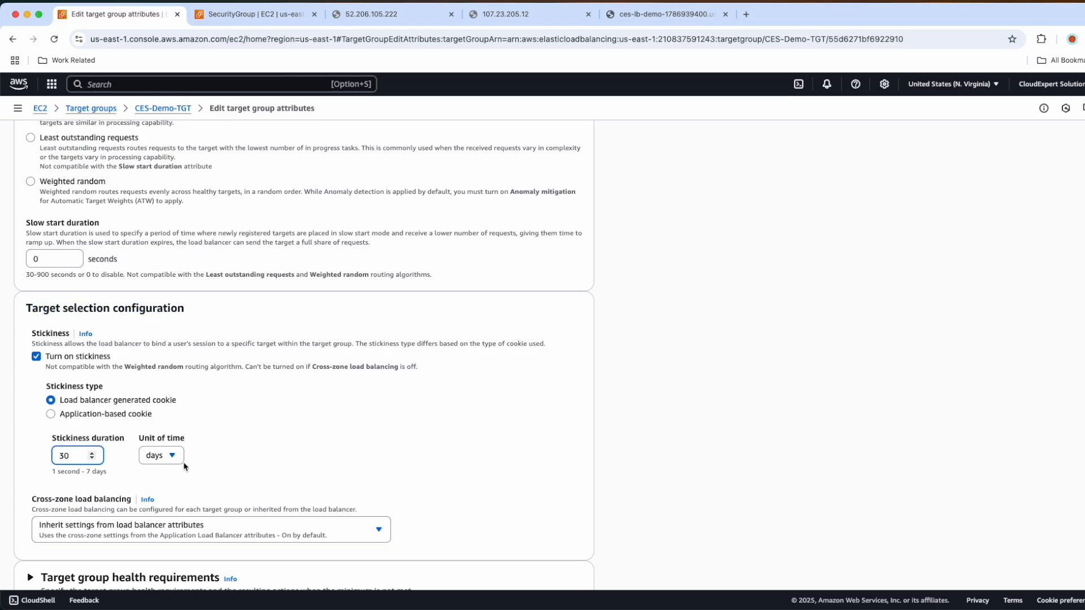
click(164, 455)
click(156, 476)
scroll(153, 476, down, 2)
click(555, 557)
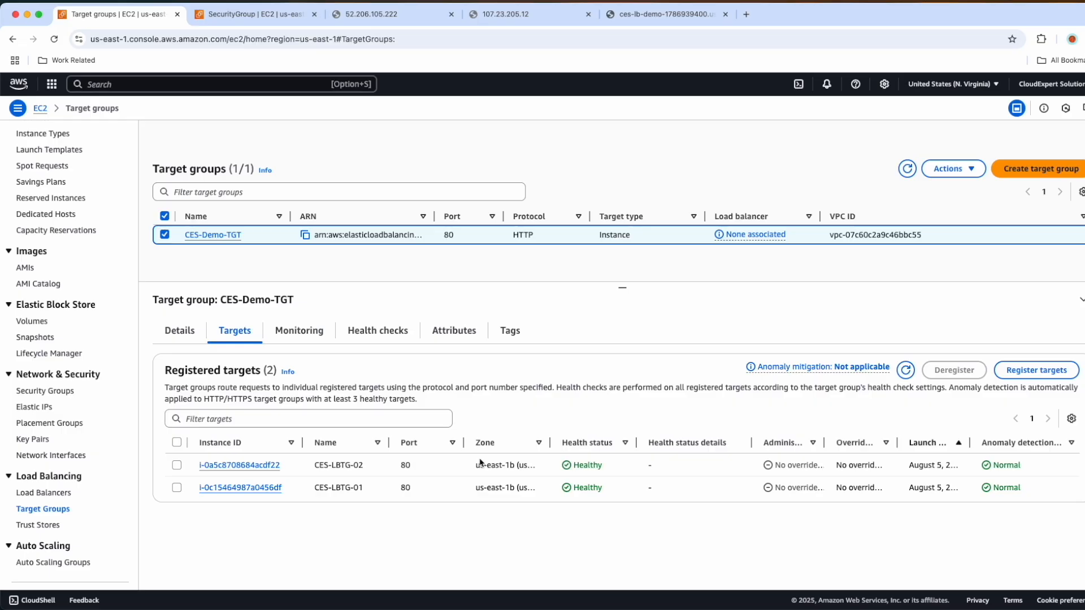
Reload the load balancer's web page repeatedly to test whether stickiness keeps requests on the same EC2 IP.
click(639, 16)
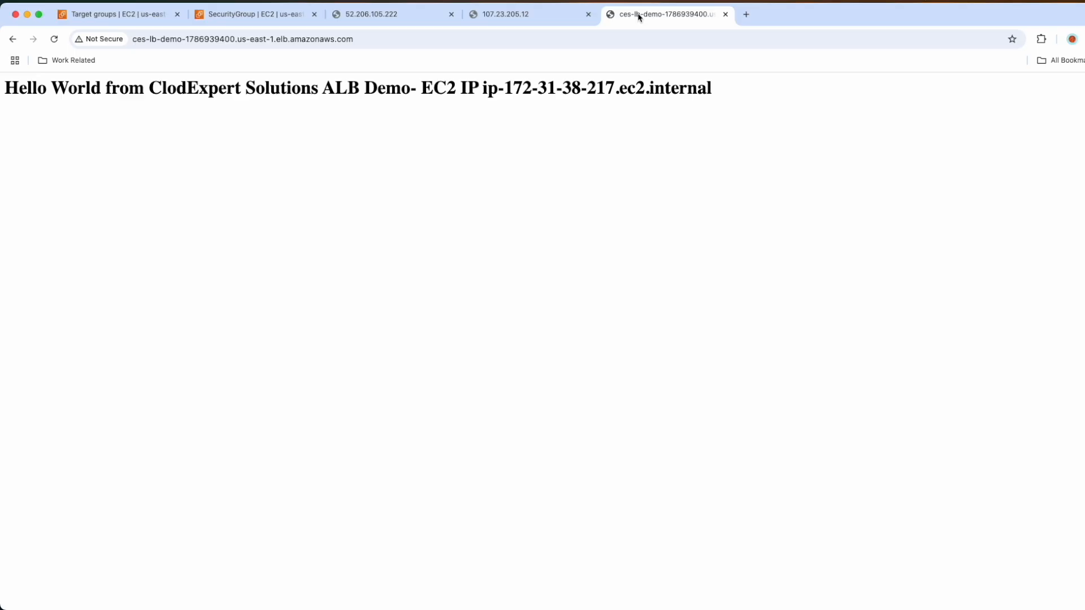
click(54, 44)
click(53, 43)
click(54, 44)
click(54, 40)
click(54, 40)
click(55, 40)
drag(504, 90, 614, 85)
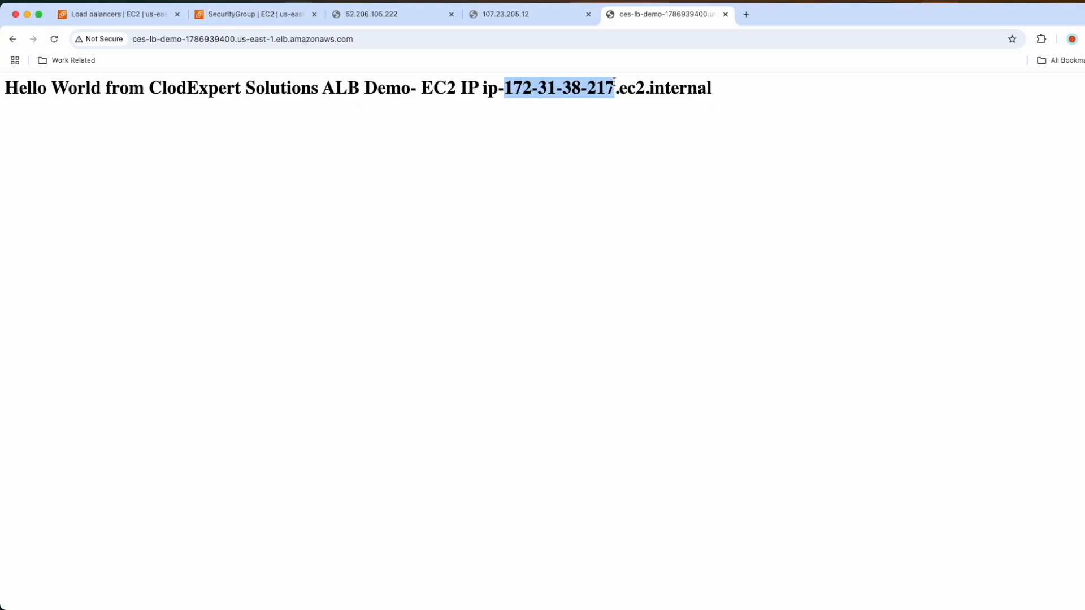
click(54, 39)
click(55, 39)
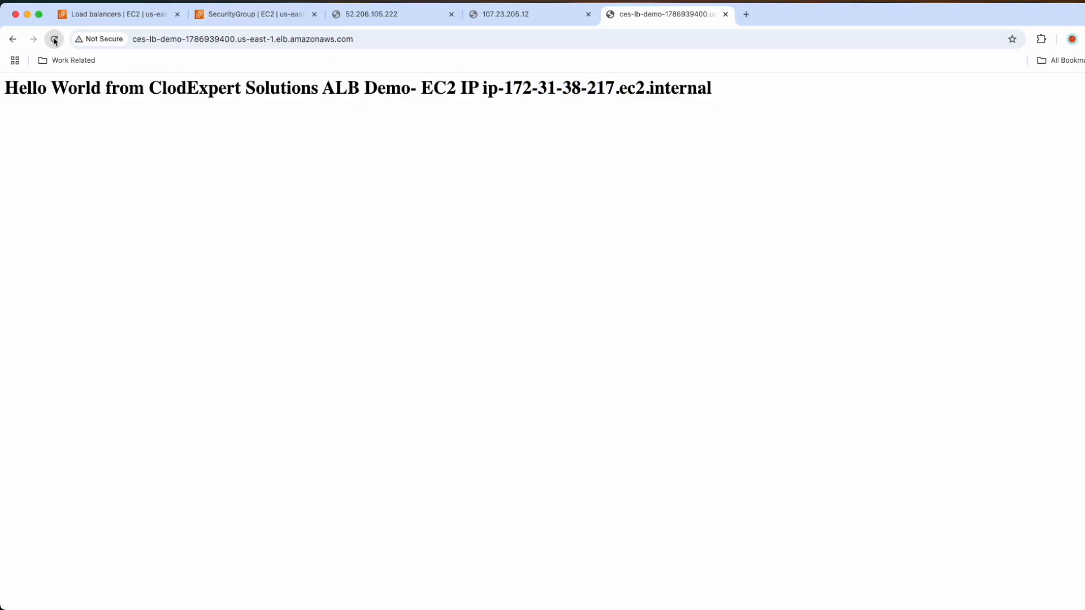
click(55, 39)
click(54, 40)
click(55, 39)
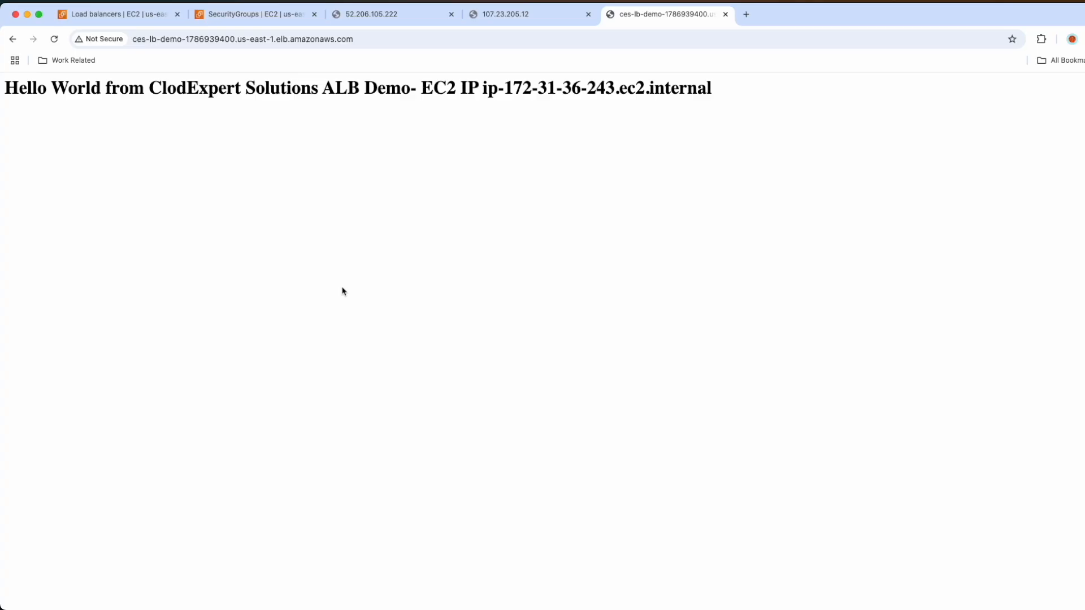
Start adding a listener to load balancer CES-LB-Demo with protocol HTTP and port 80.
click(113, 16)
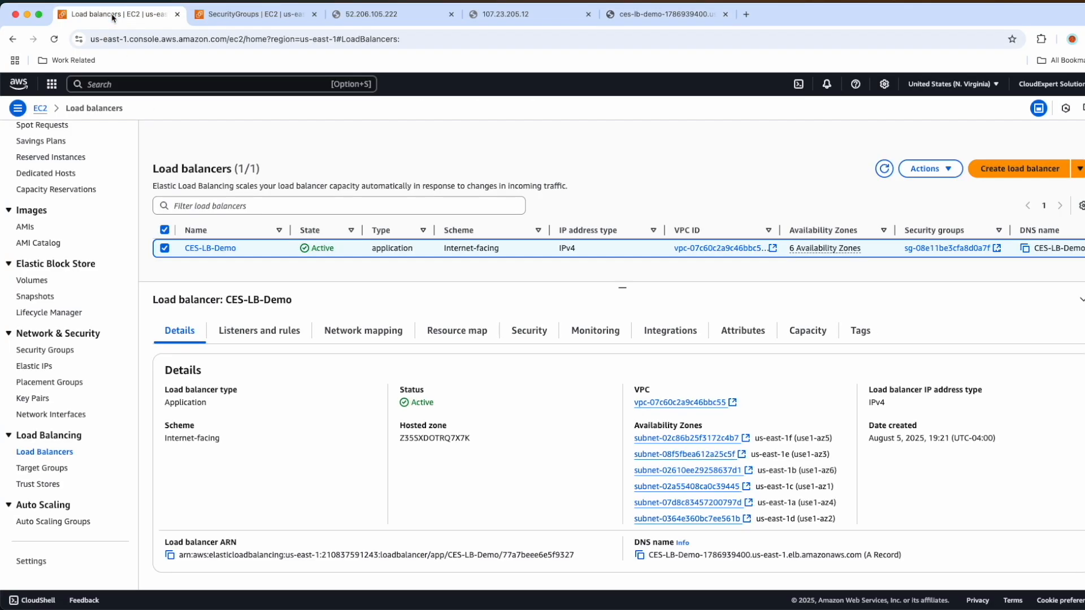
click(247, 338)
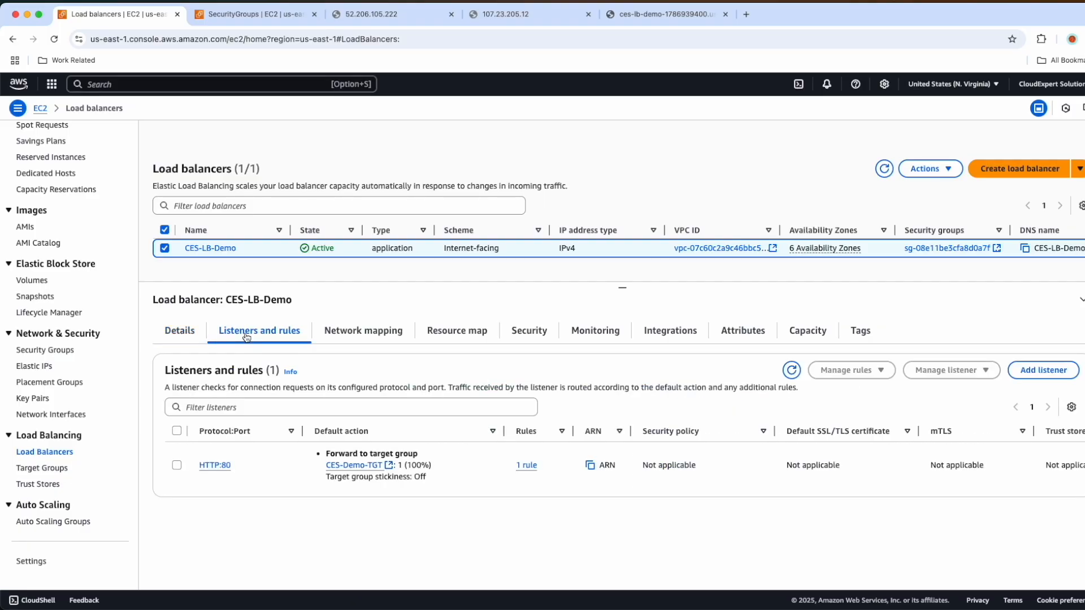
click(1036, 372)
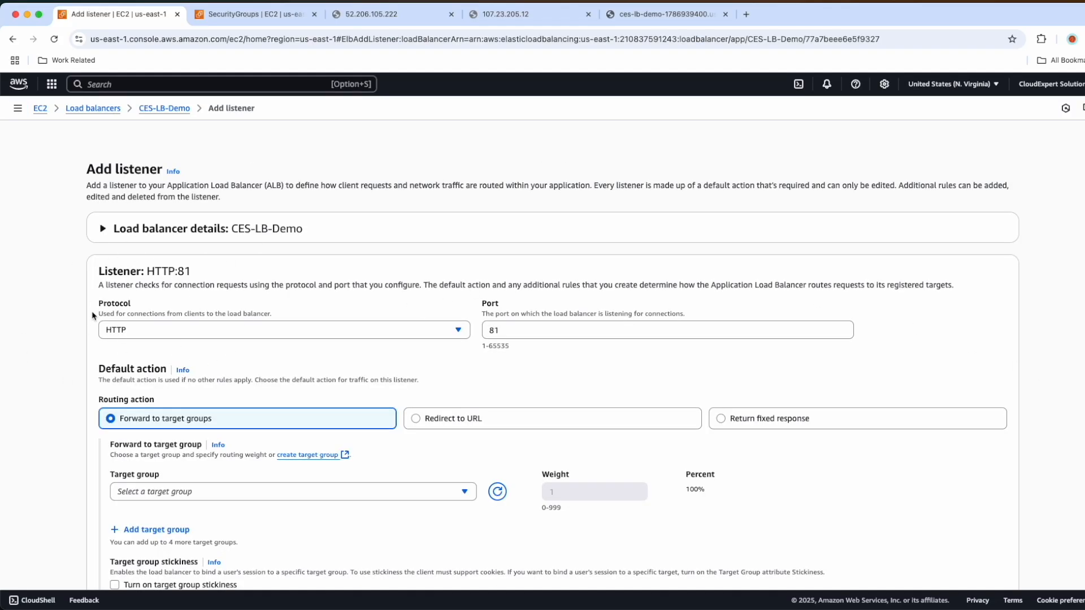
click(122, 335)
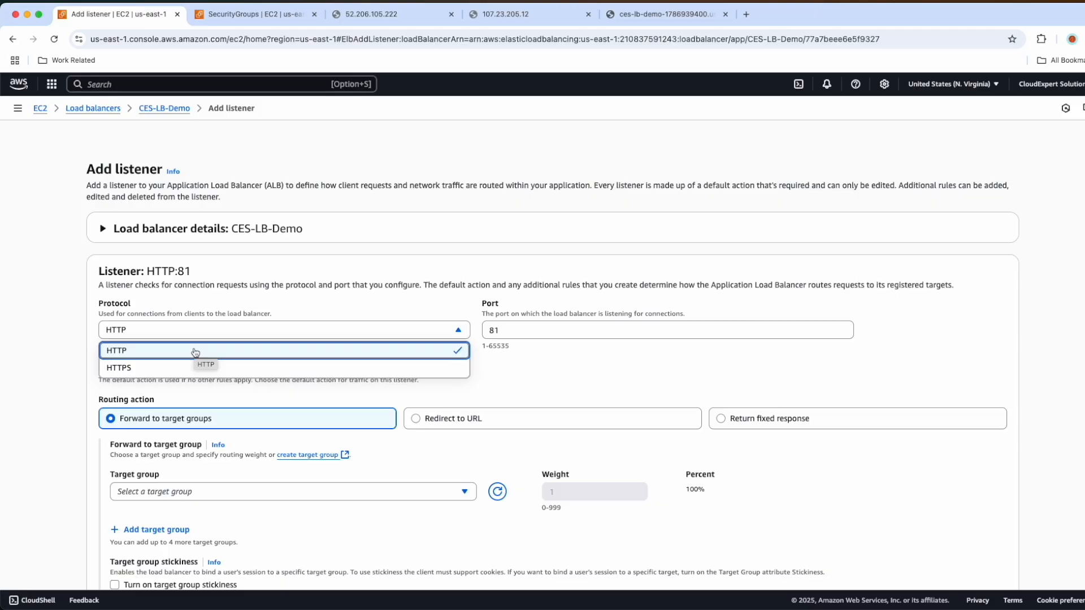
click(530, 332)
key(BackSpace)
text(0)
click(531, 362)
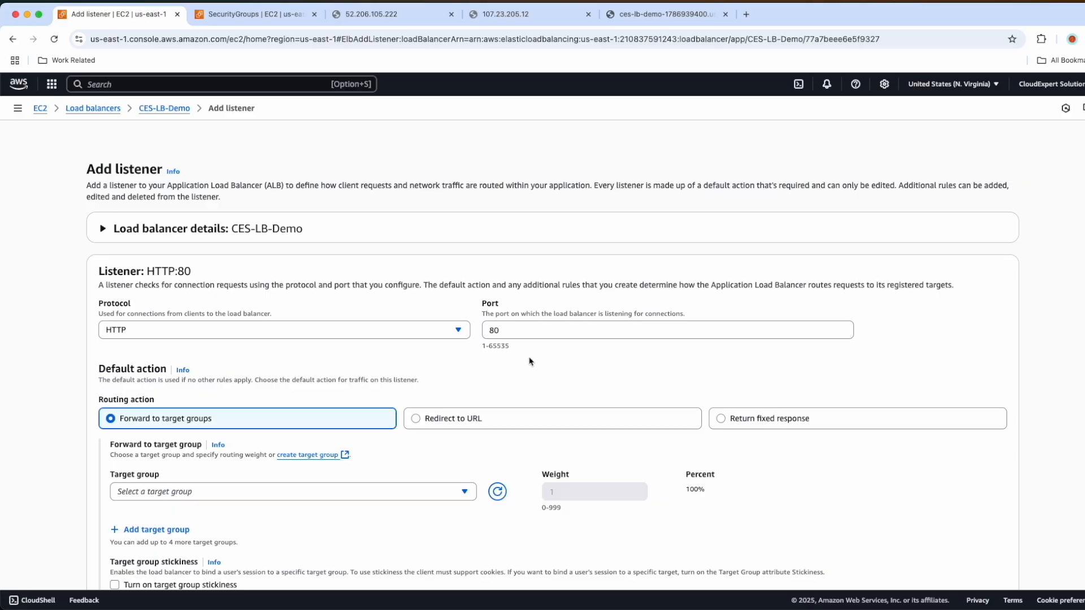
Set the new listener's port to 81.
click(504, 333)
key(BackSpace)
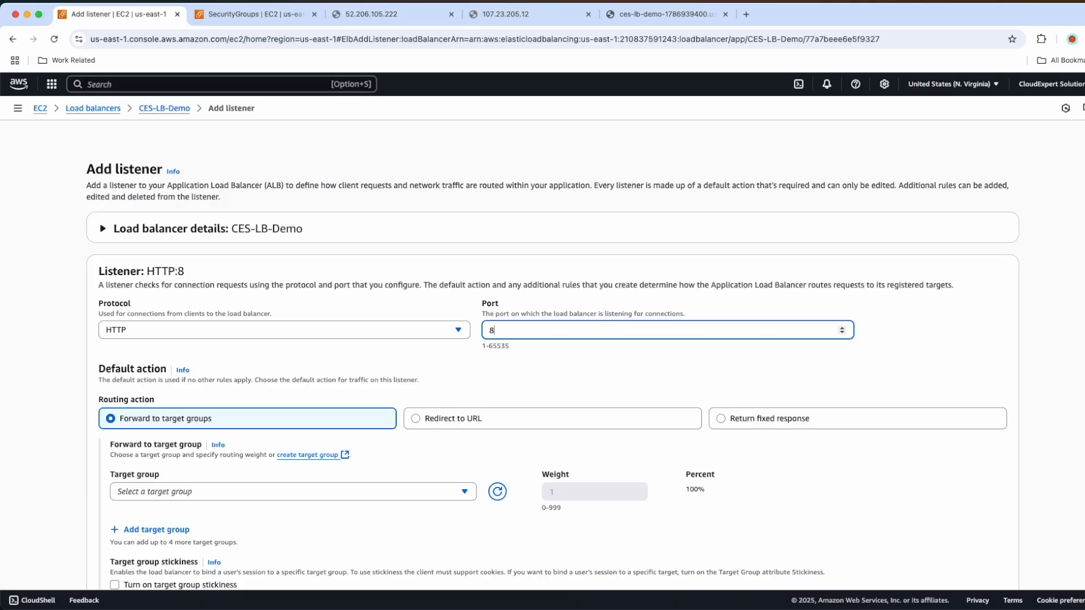
text(1)
Check the target groups offered for forwarding and try the Redirect to URL routing action with the Full URL format.
scroll(504, 333, down, 1)
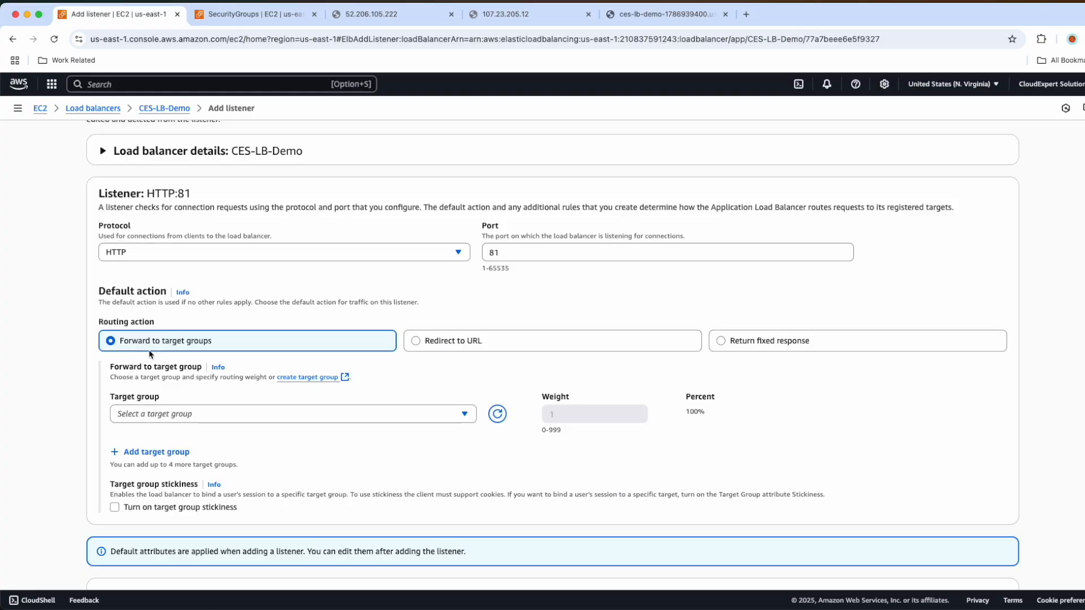
click(155, 420)
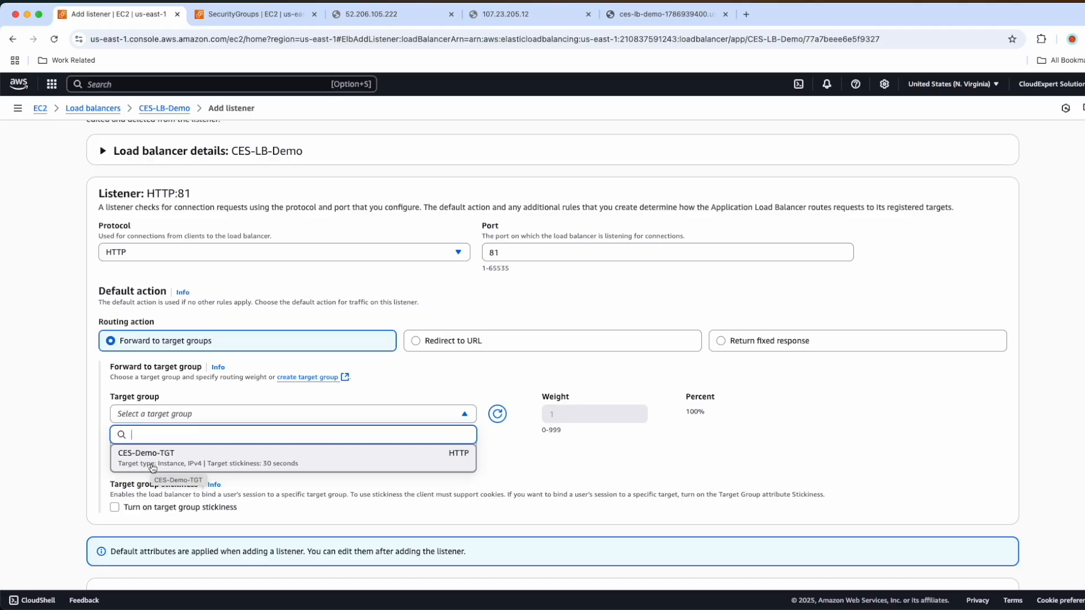
click(421, 371)
click(417, 343)
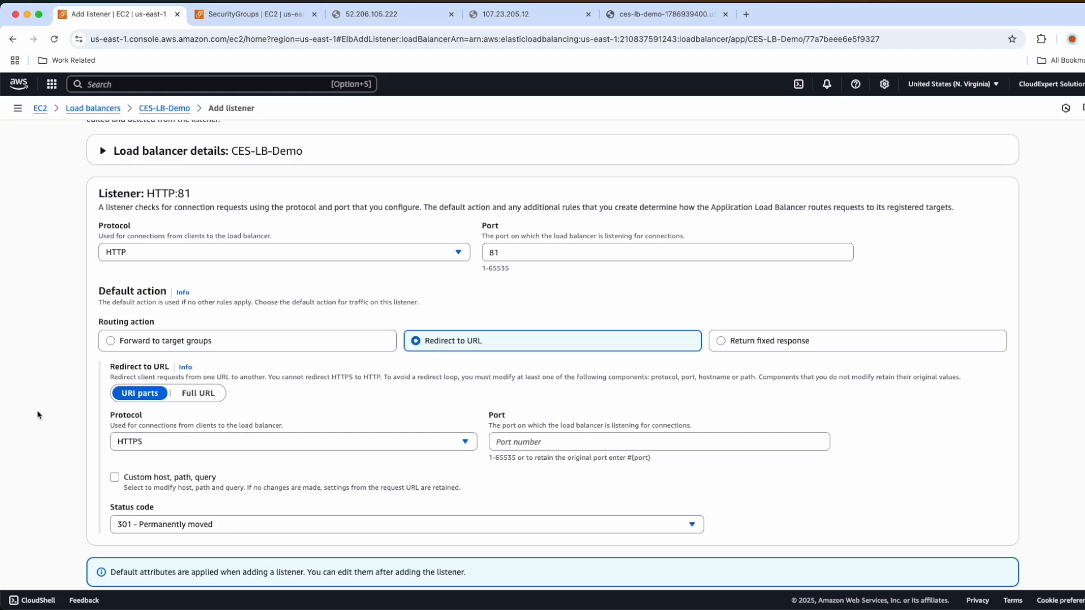
click(195, 396)
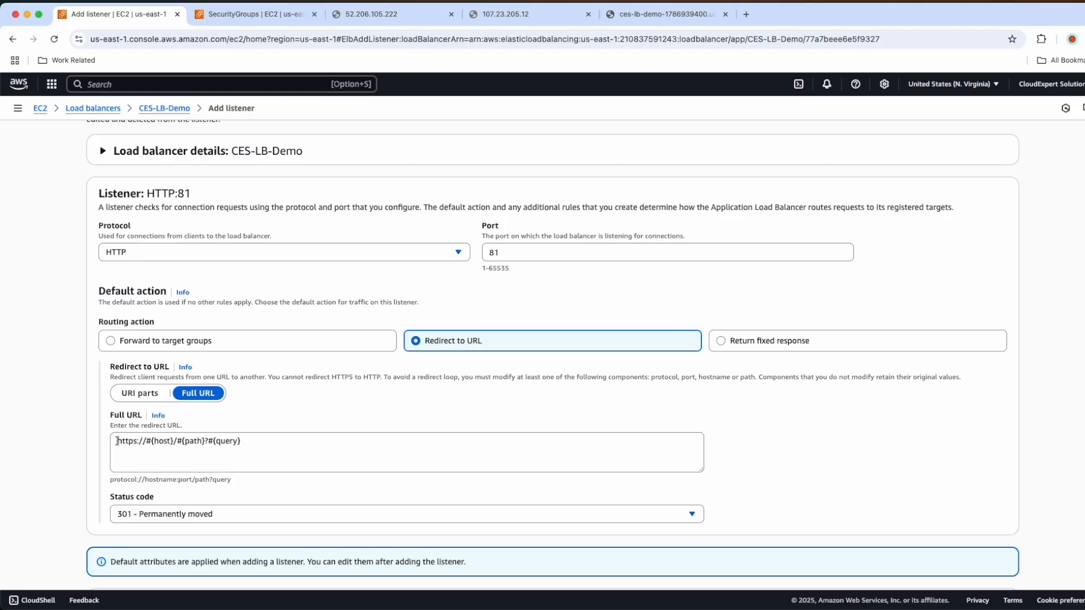
drag(122, 440, 250, 439)
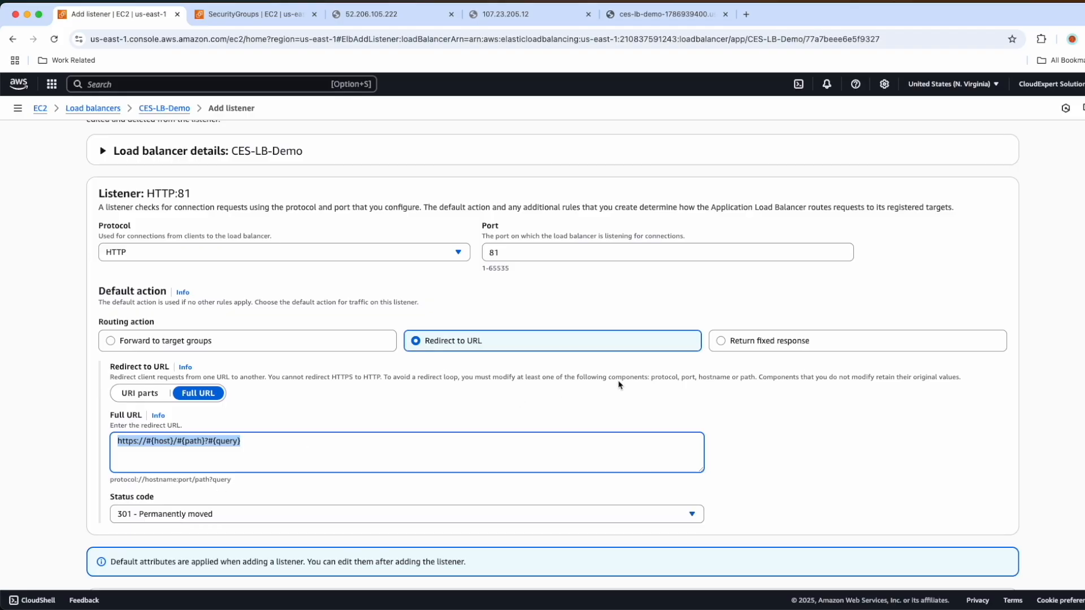
Make the listener's default routing action Return fixed response with response code 500.
click(723, 342)
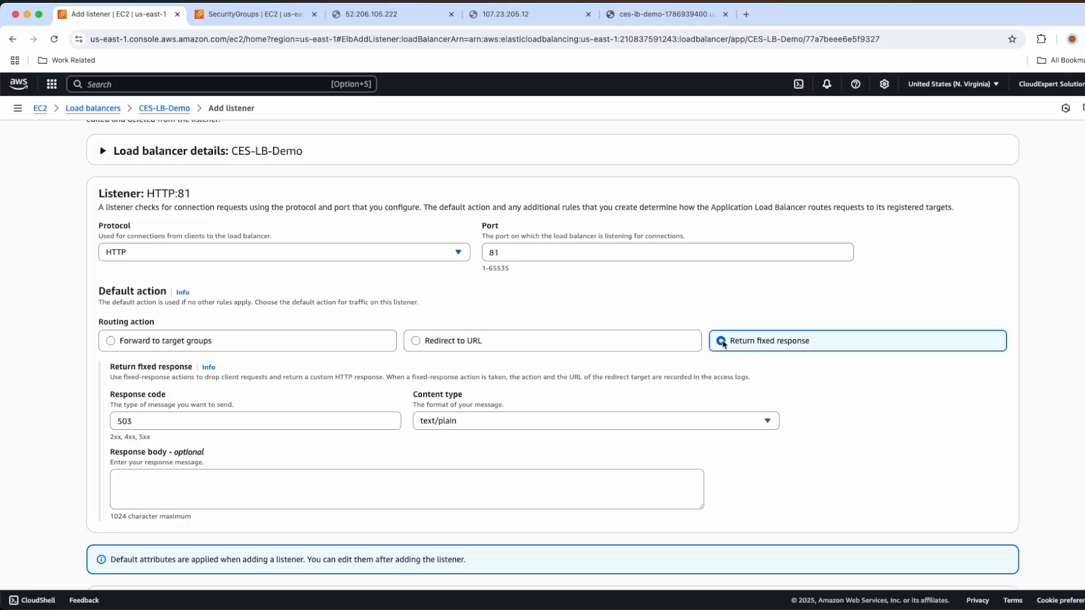
click(141, 420)
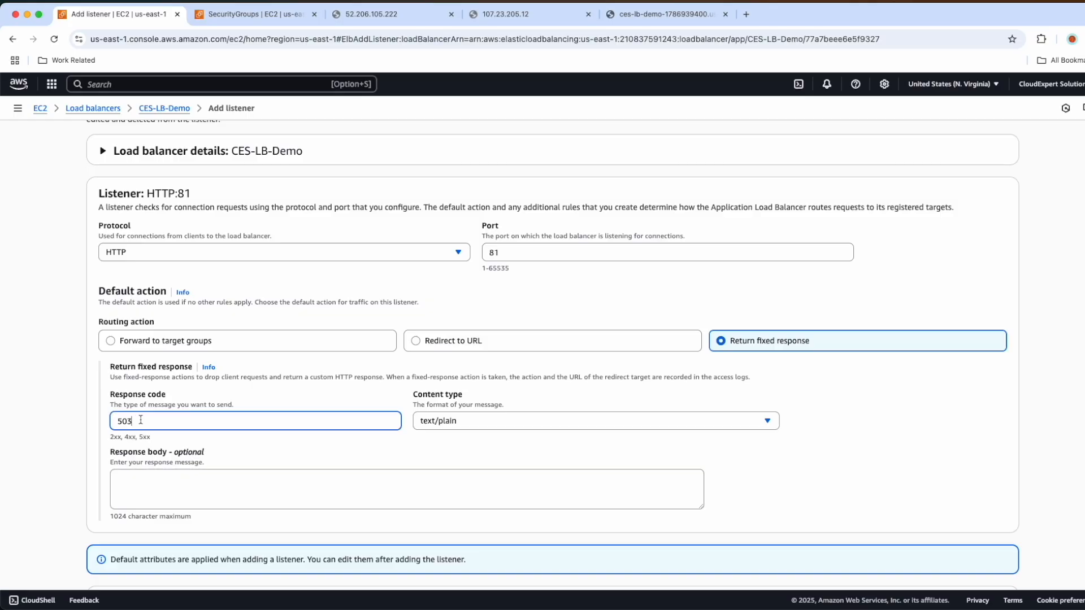
click(111, 437)
drag(111, 436, 119, 436)
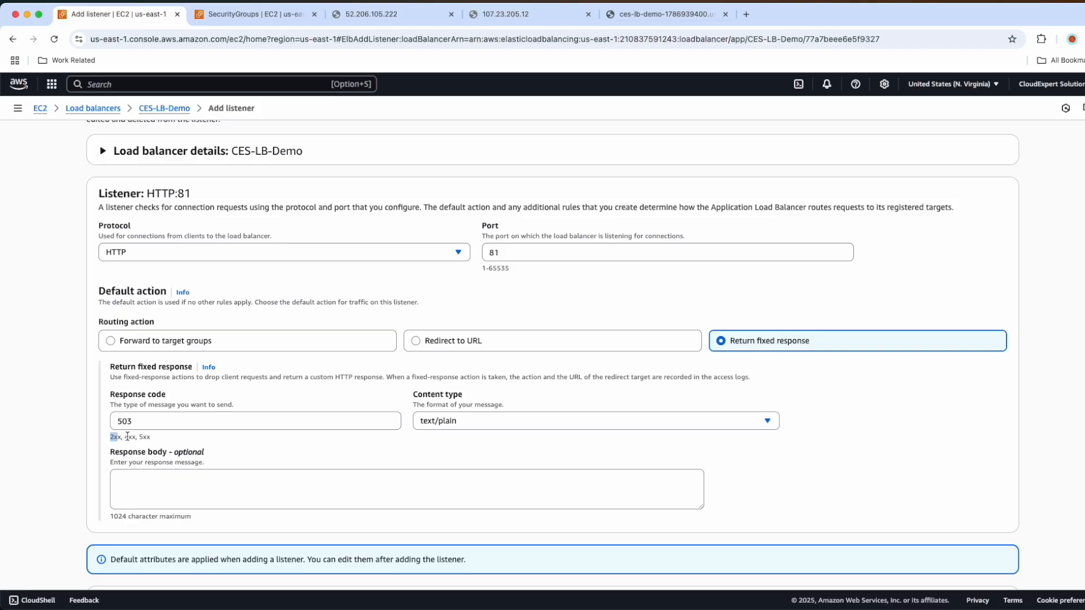
drag(125, 437, 159, 438)
click(132, 422)
key(BackSpace)
text(0)
Set the fixed response's content type to application/json, leave the response body empty, and add the listener to the load balancer.
click(427, 422)
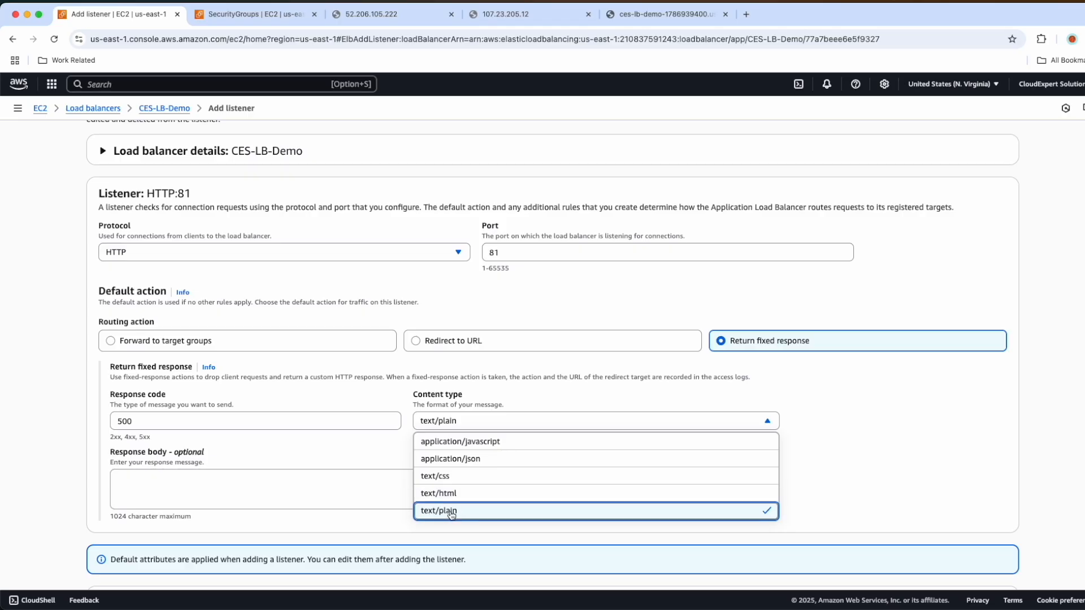
click(443, 460)
scroll(442, 460, down, 1)
click(135, 420)
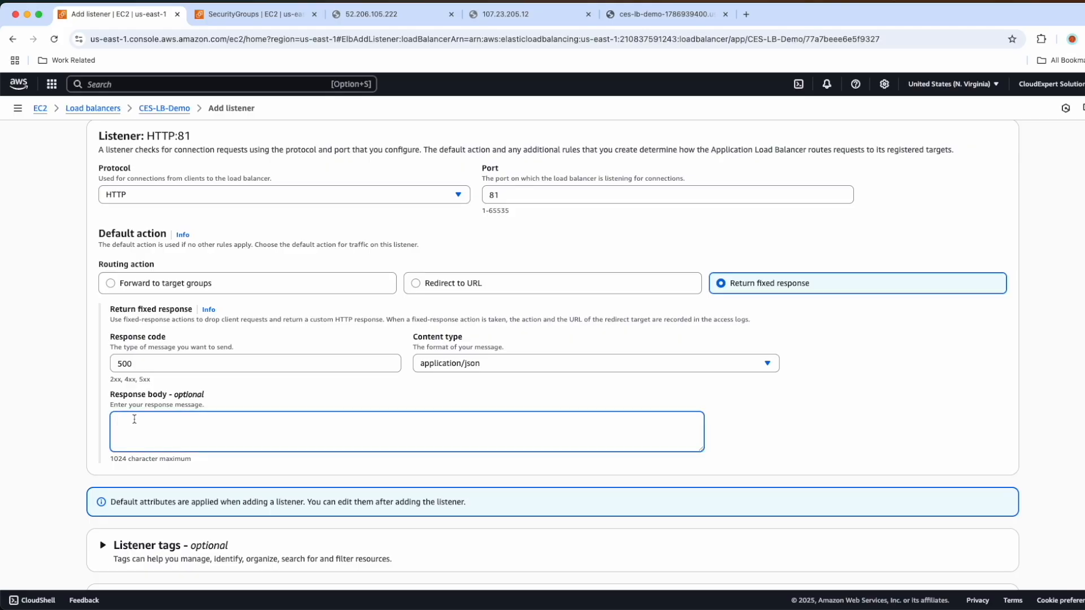
scroll(135, 420, down, 2)
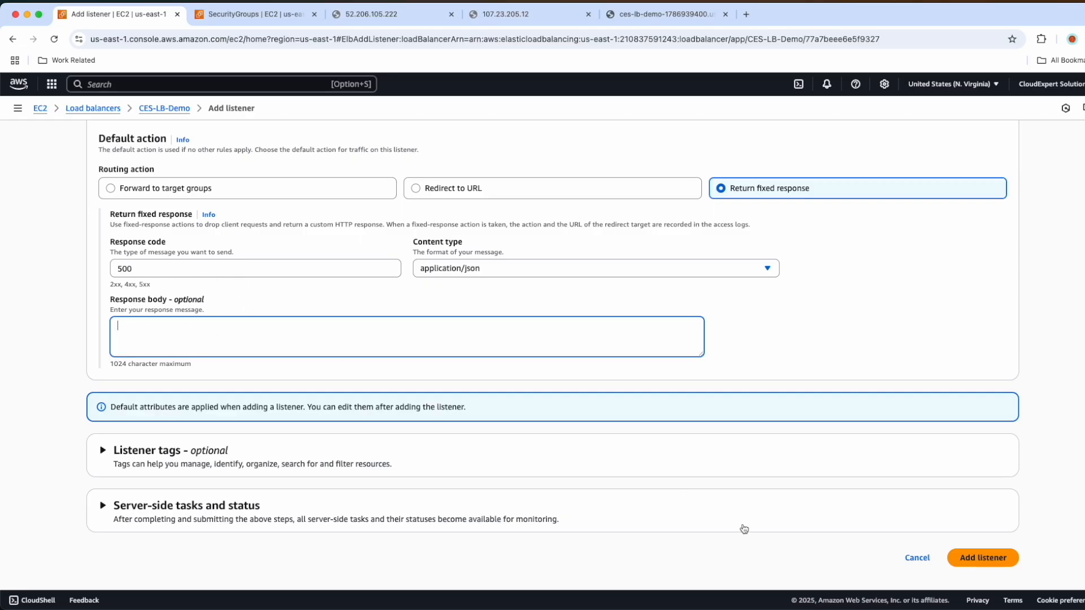
click(980, 561)
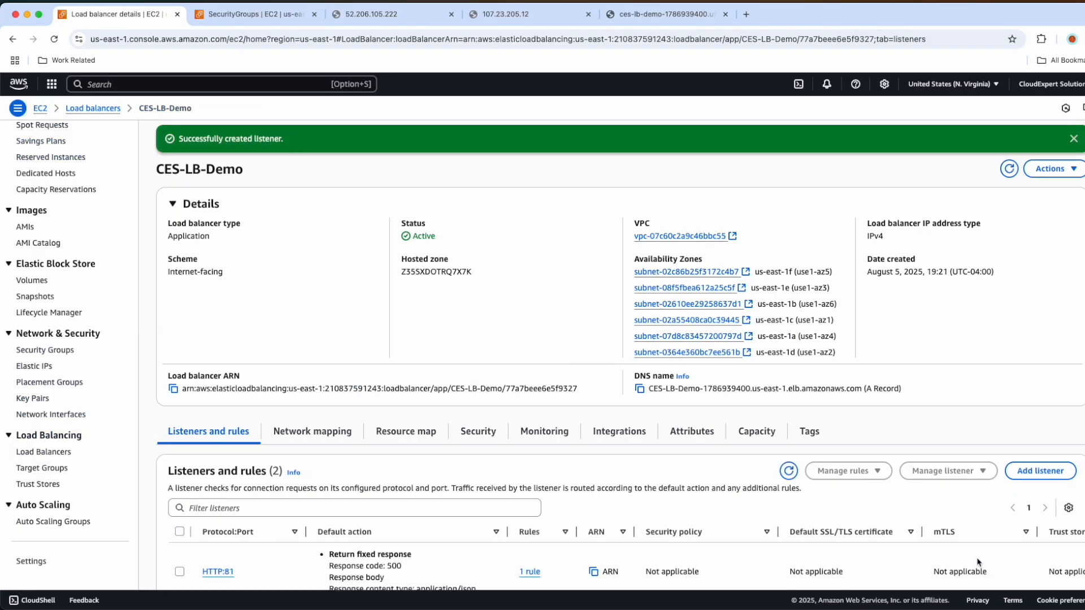
scroll(186, 519, down, 2)
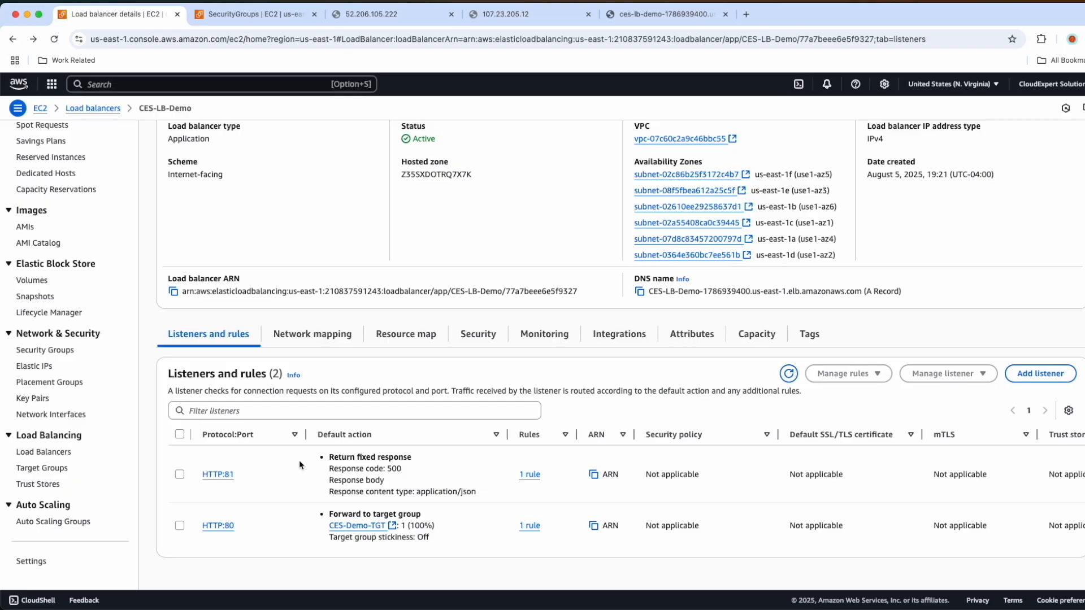